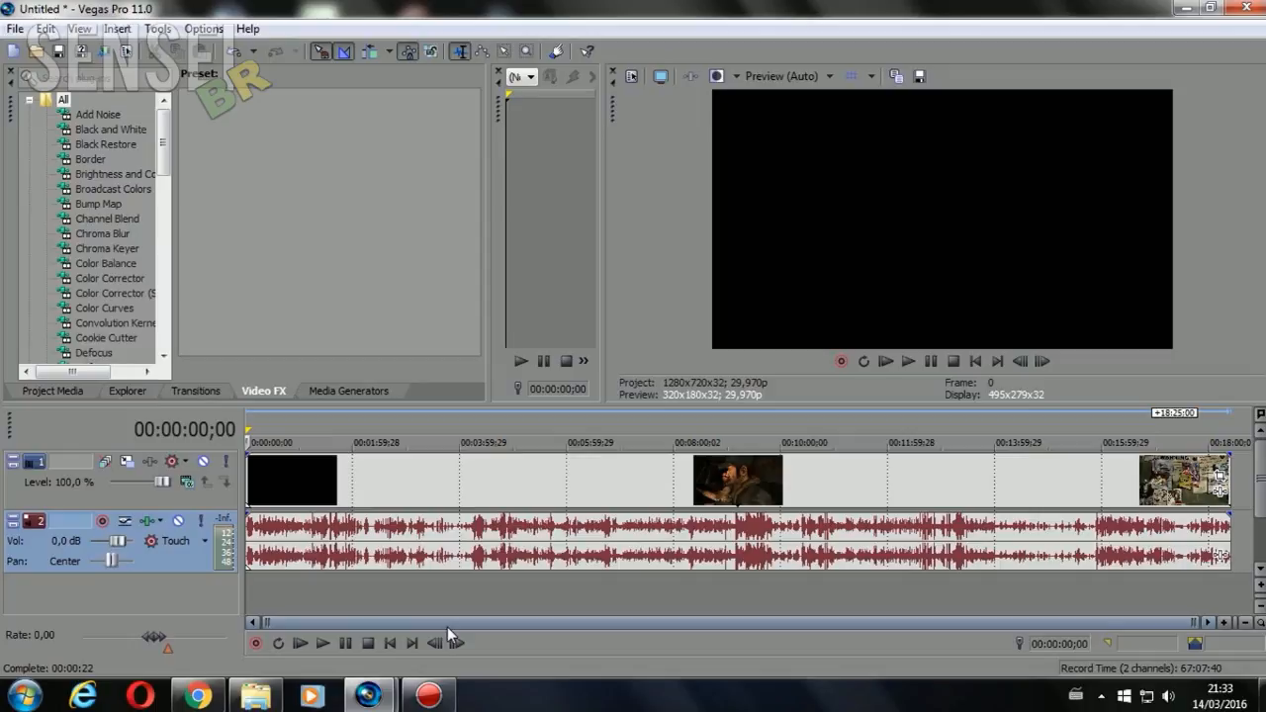
Move the audio event past the end of the video clip and delete it from track 2
{"action": "left_click", "coordinate": [603, 491]}
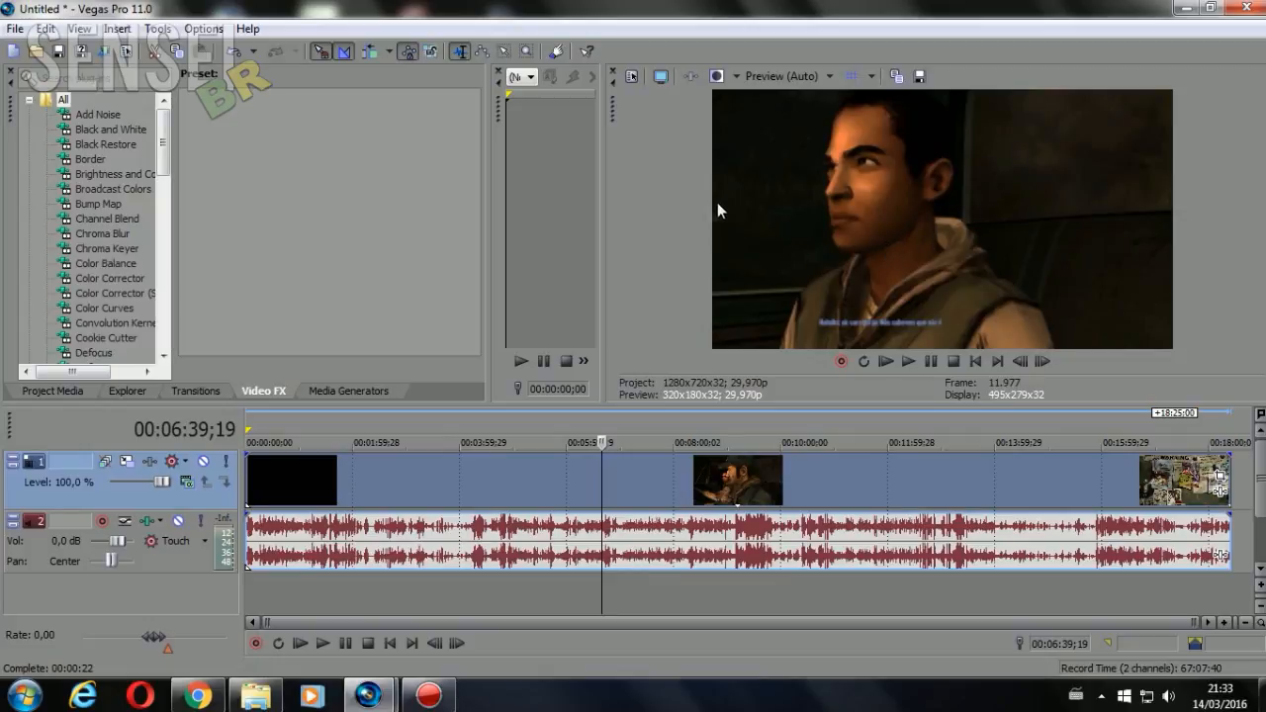
{"action": "left_click", "coordinate": [656, 529]}
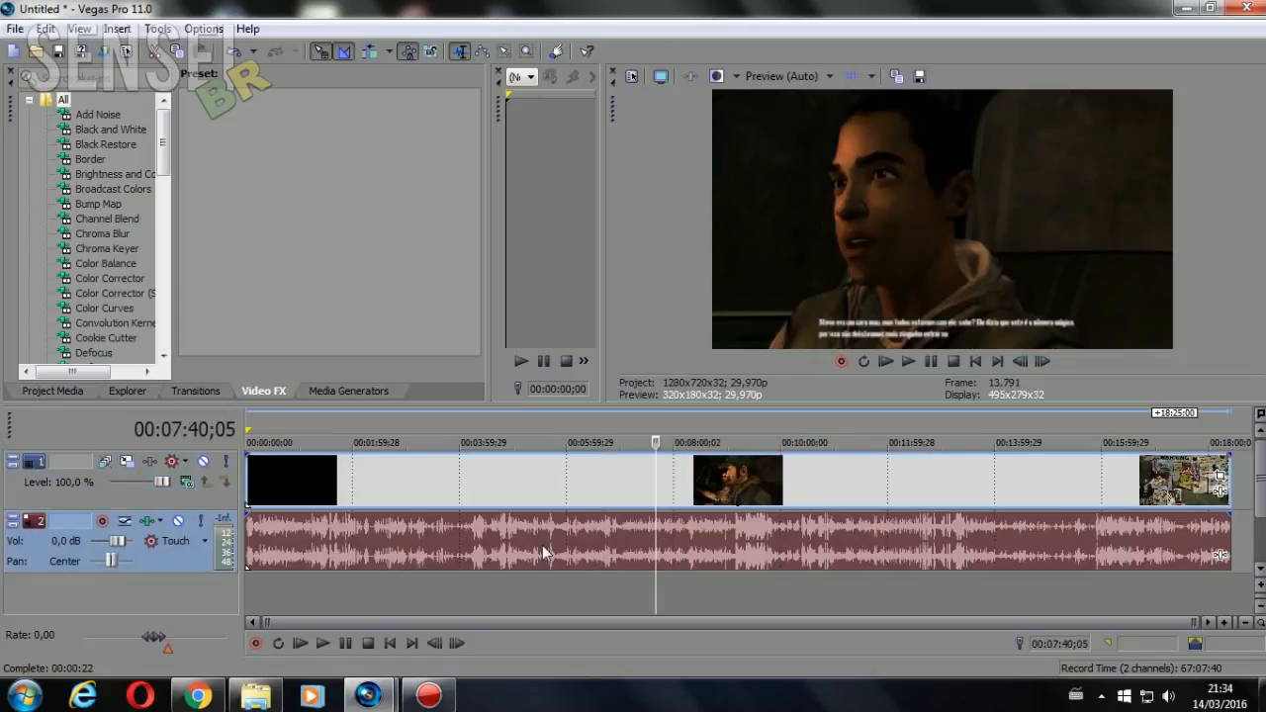
{"action": "left_click_drag", "start_coordinate": [544, 548], "coordinate": [1160, 552]}
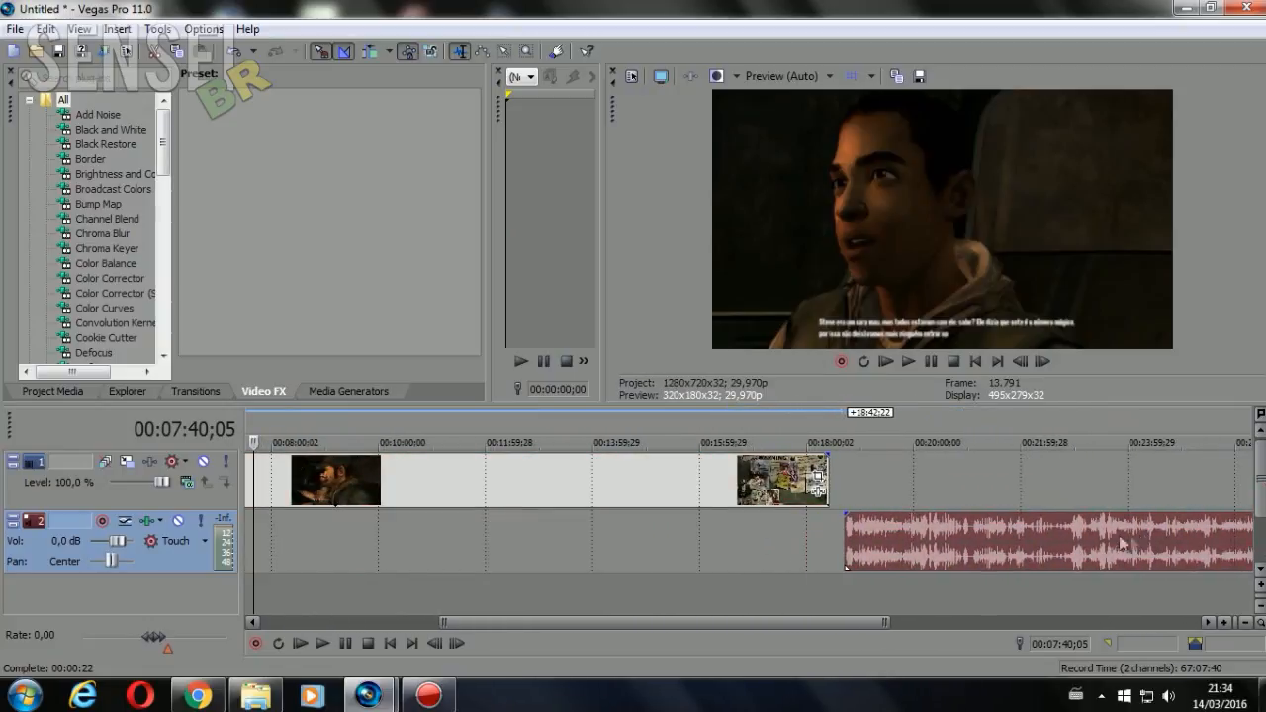
{"action": "left_click", "coordinate": [955, 539]}
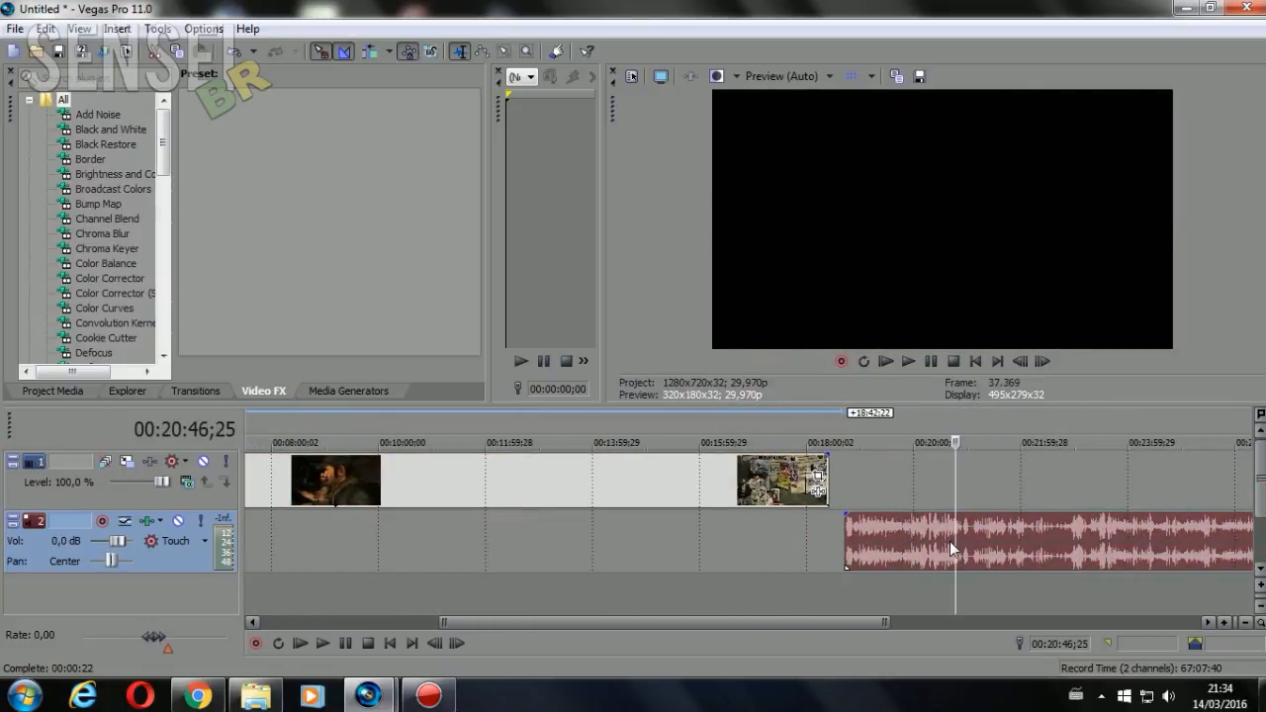
{"action": "key", "text": "Delete"}
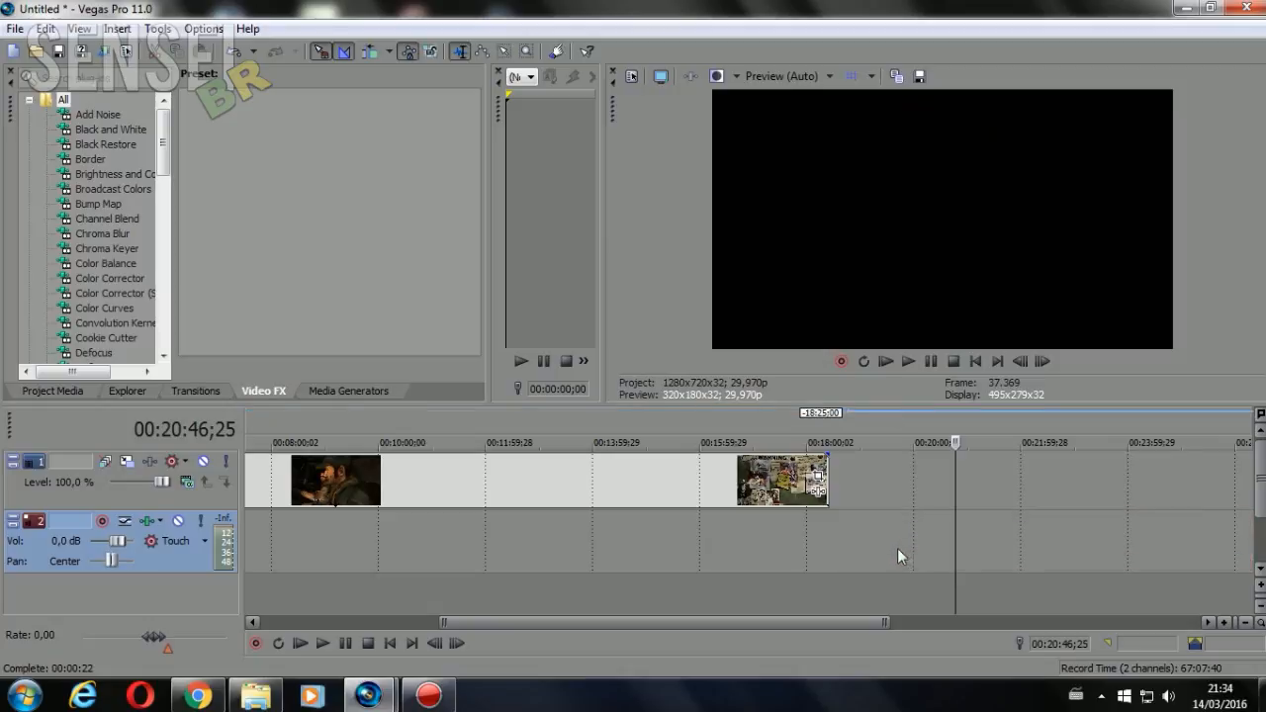
Return the playhead to the start of the timeline at 00:00:00;00
{"action": "right_click", "coordinate": [958, 569]}
{"action": "right_click", "coordinate": [956, 575]}
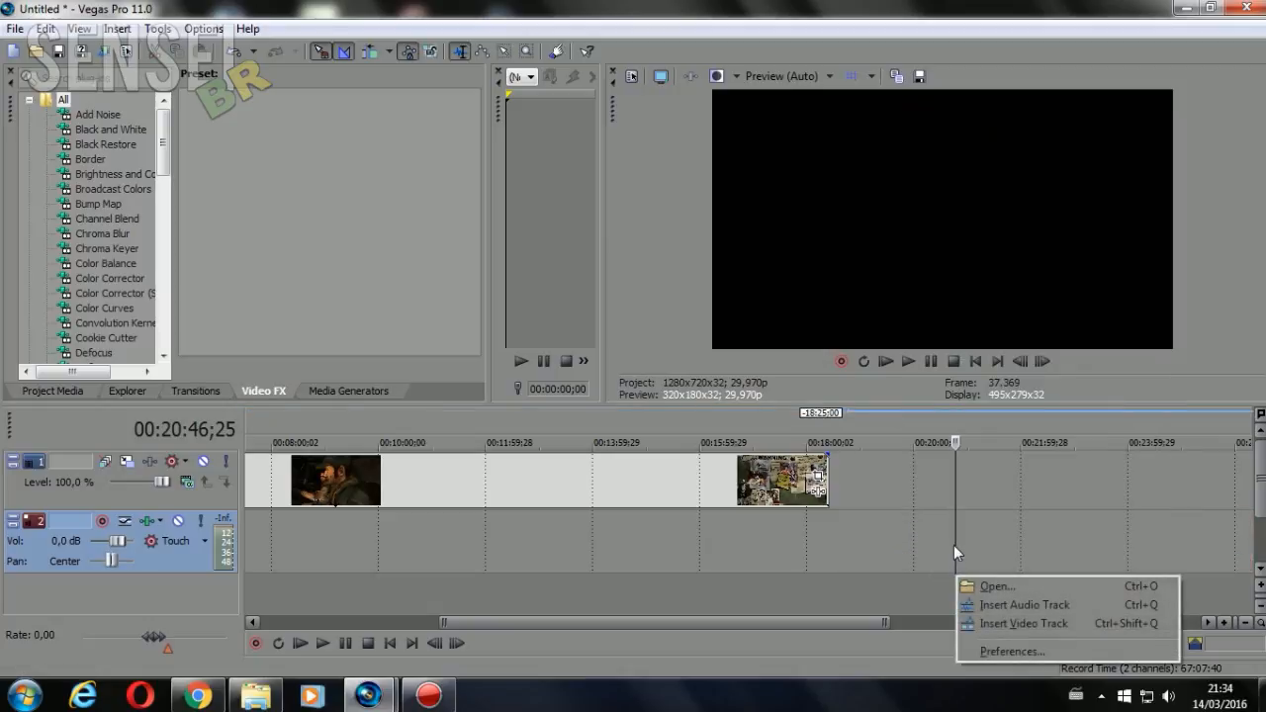
{"action": "left_click", "coordinate": [956, 455]}
{"action": "left_click_drag", "start_coordinate": [956, 450], "coordinate": [2, 362]}
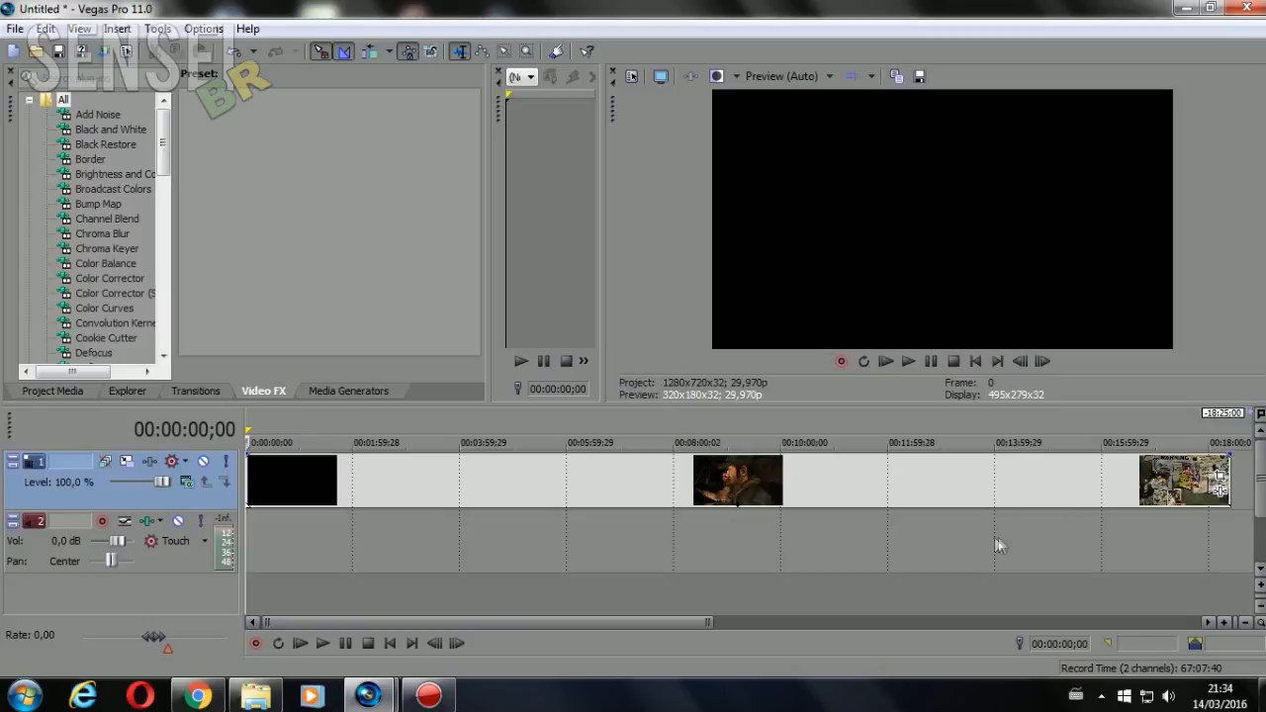
Apply the 4:3 Standard TV aspect ratio preset in the video event's Pan/Crop at 00:09:07;25
{"action": "left_click", "coordinate": [689, 477]}
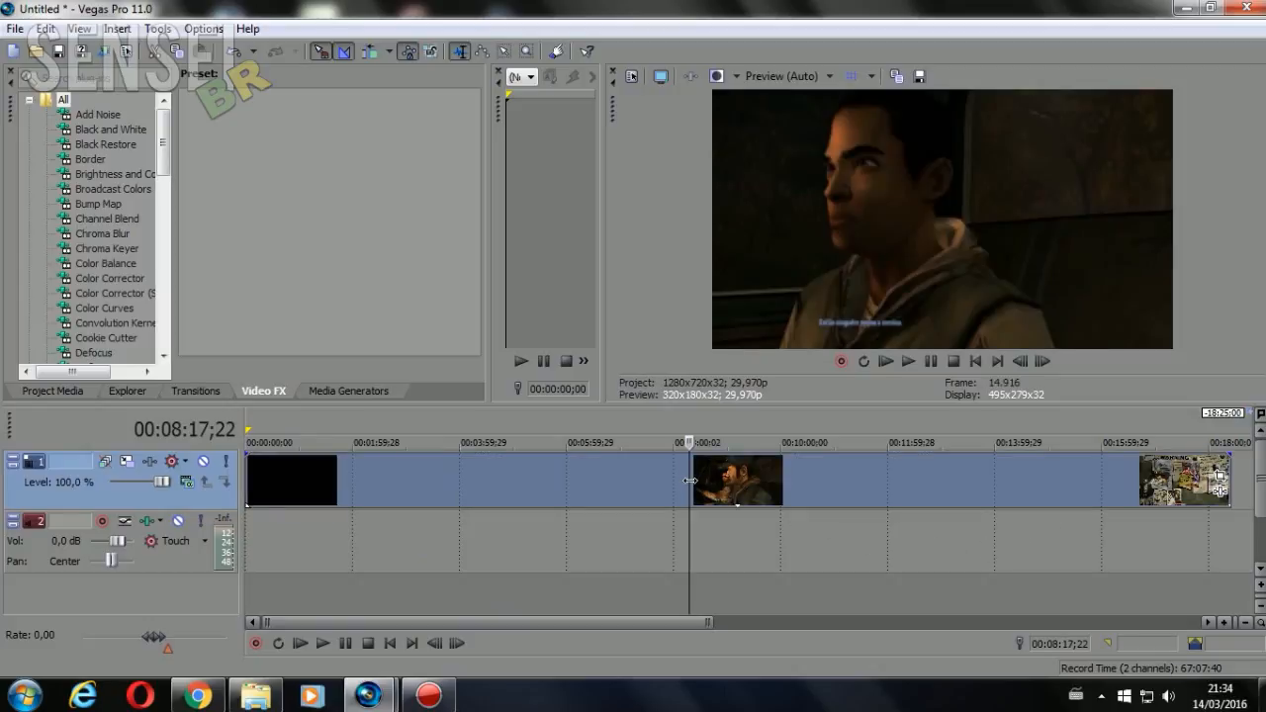
{"action": "right_click", "coordinate": [767, 484]}
{"action": "left_click", "coordinate": [734, 503]}
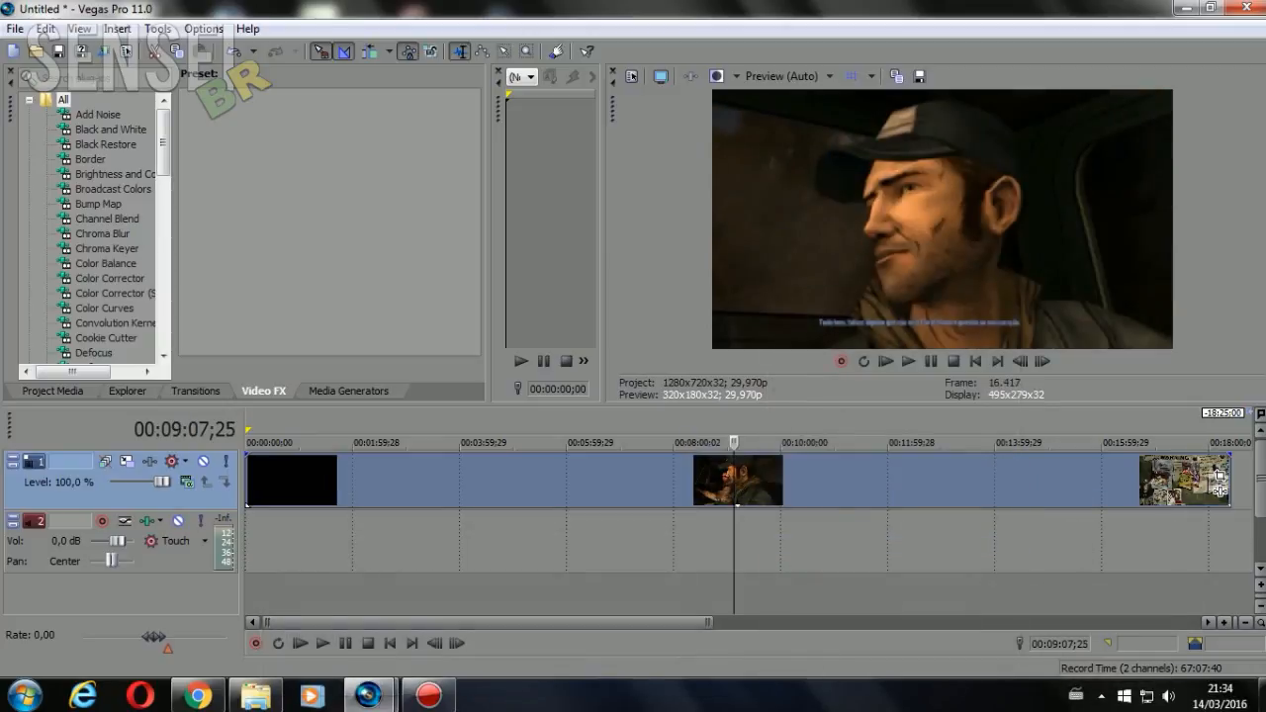
{"action": "left_click", "coordinate": [1221, 480]}
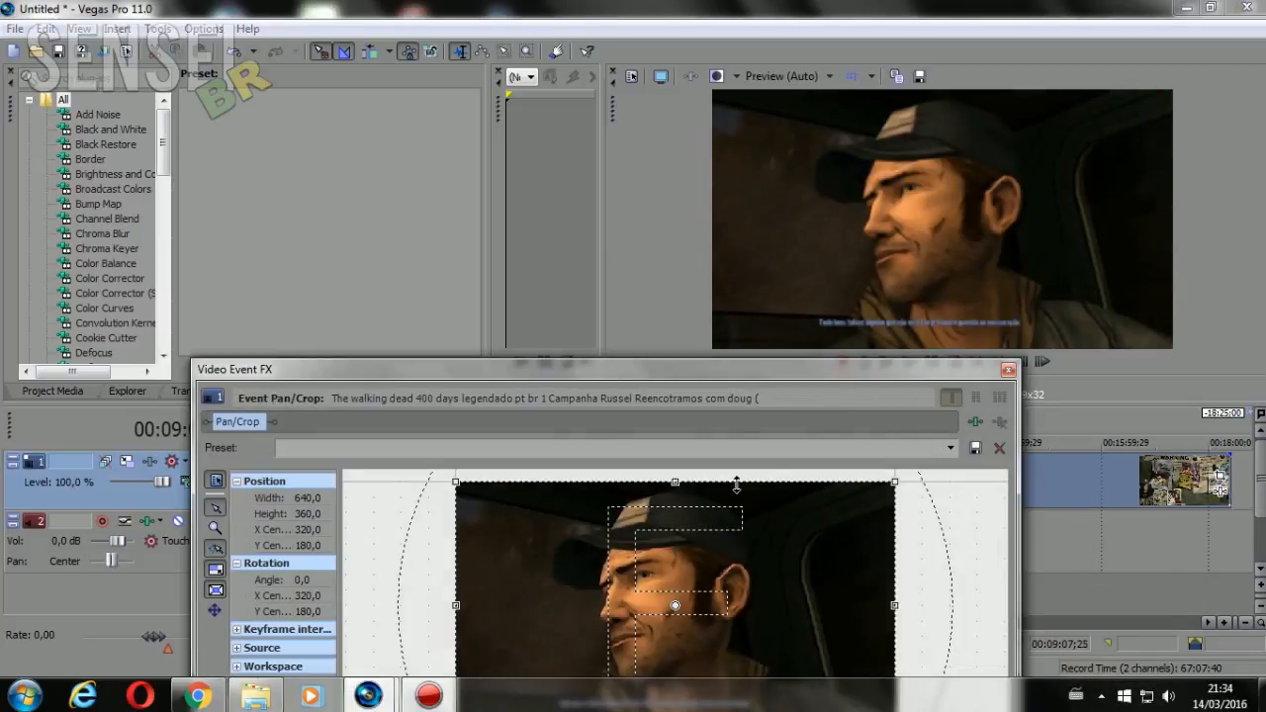
{"action": "left_click_drag", "start_coordinate": [695, 368], "coordinate": [694, 202]}
{"action": "left_click", "coordinate": [951, 279]}
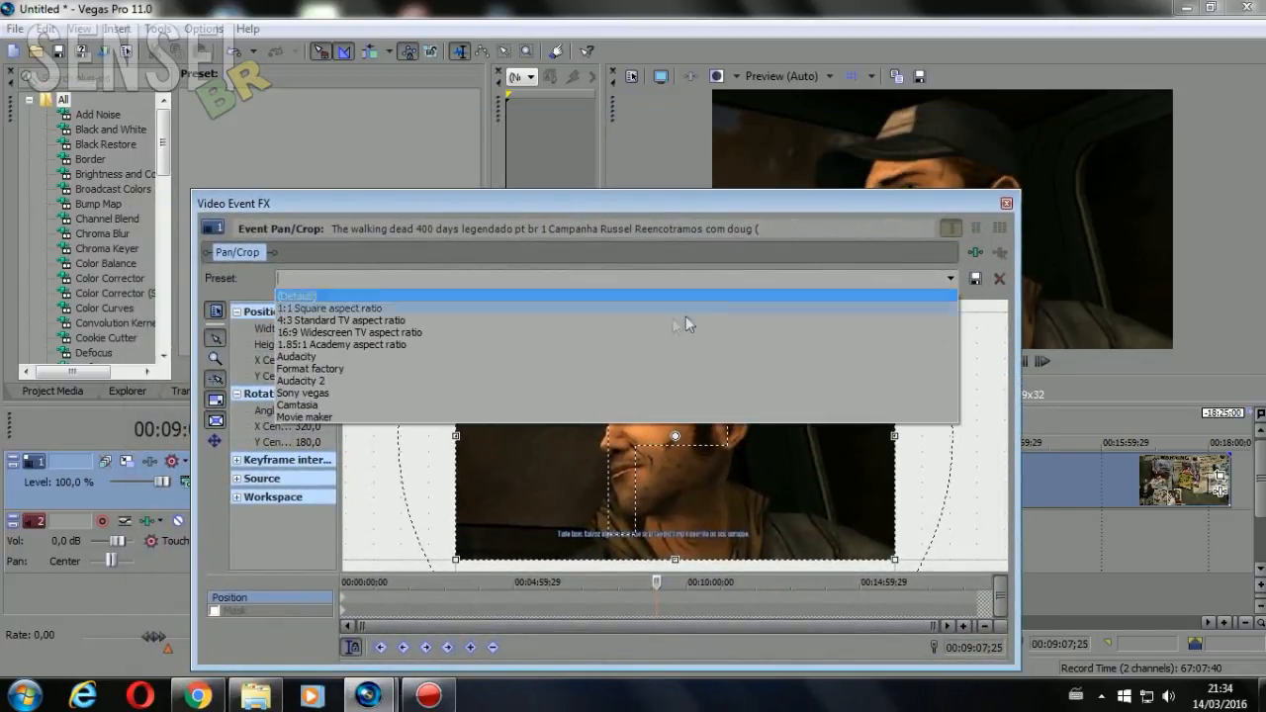
{"action": "left_click", "coordinate": [586, 321]}
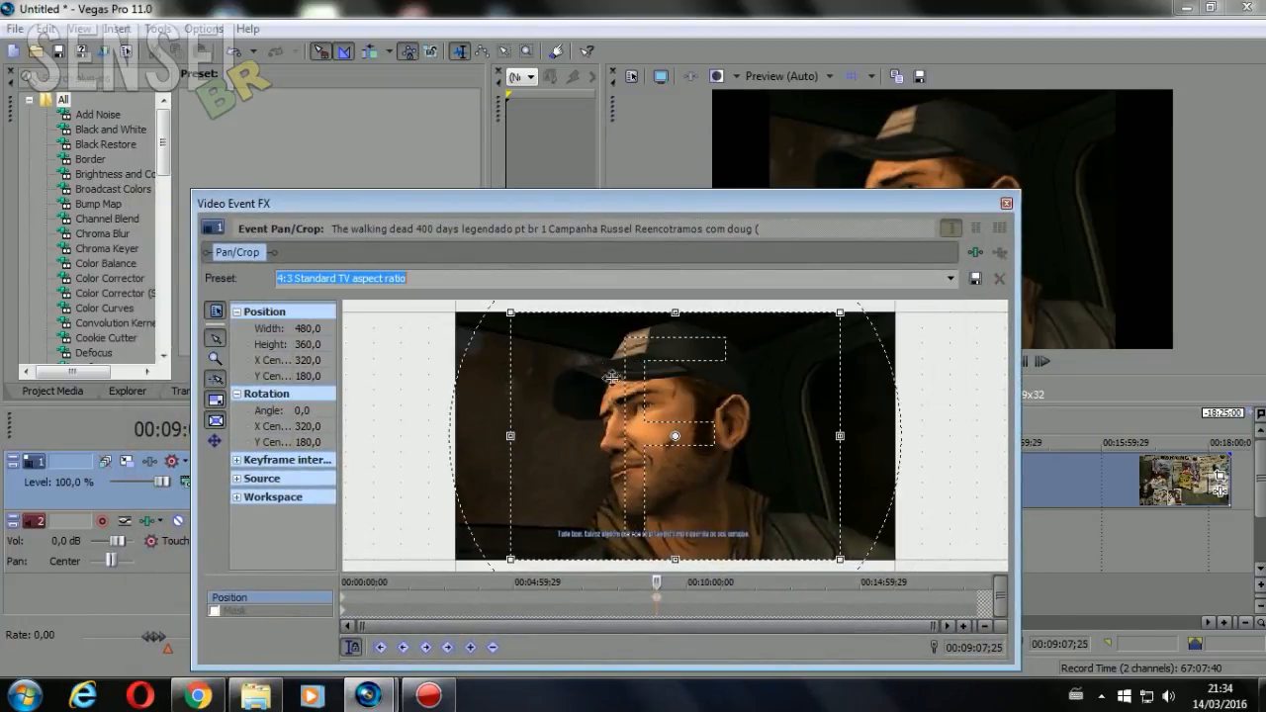
{"action": "left_click", "coordinate": [1006, 203]}
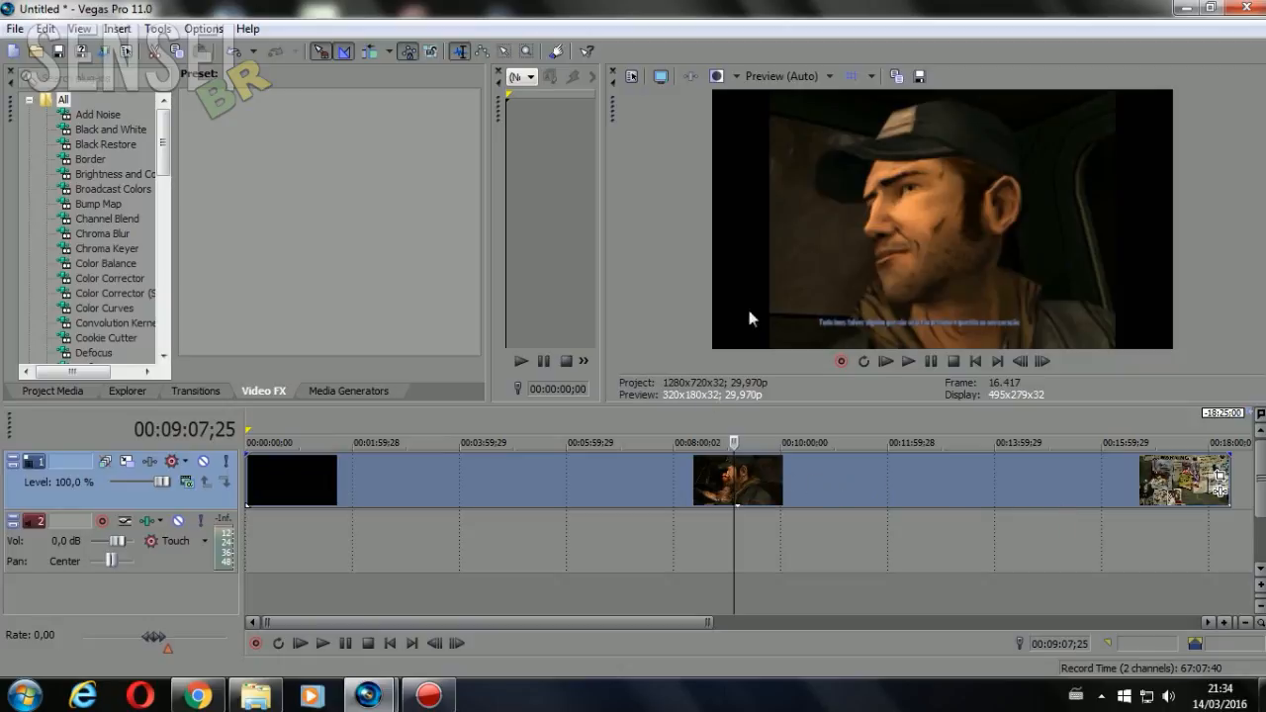
Turn off Maintain aspect ratio in the video event's properties
{"action": "right_click", "coordinate": [865, 492]}
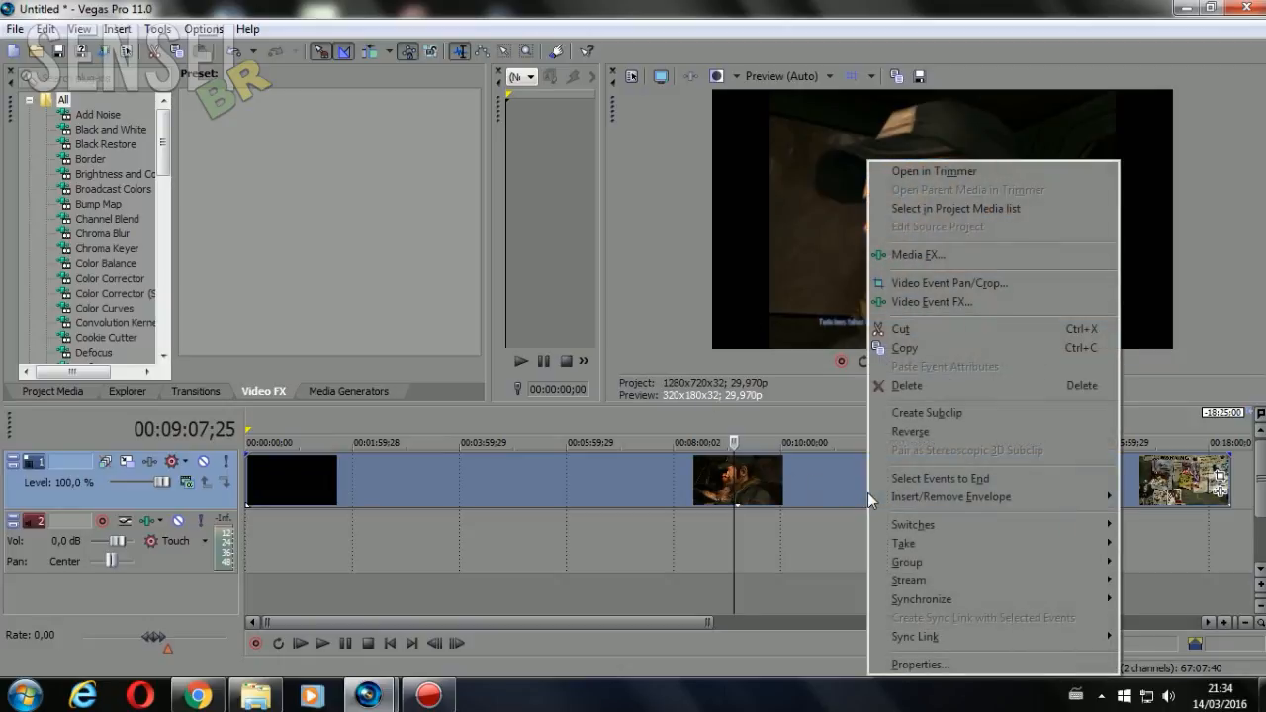
{"action": "left_click", "coordinate": [905, 667]}
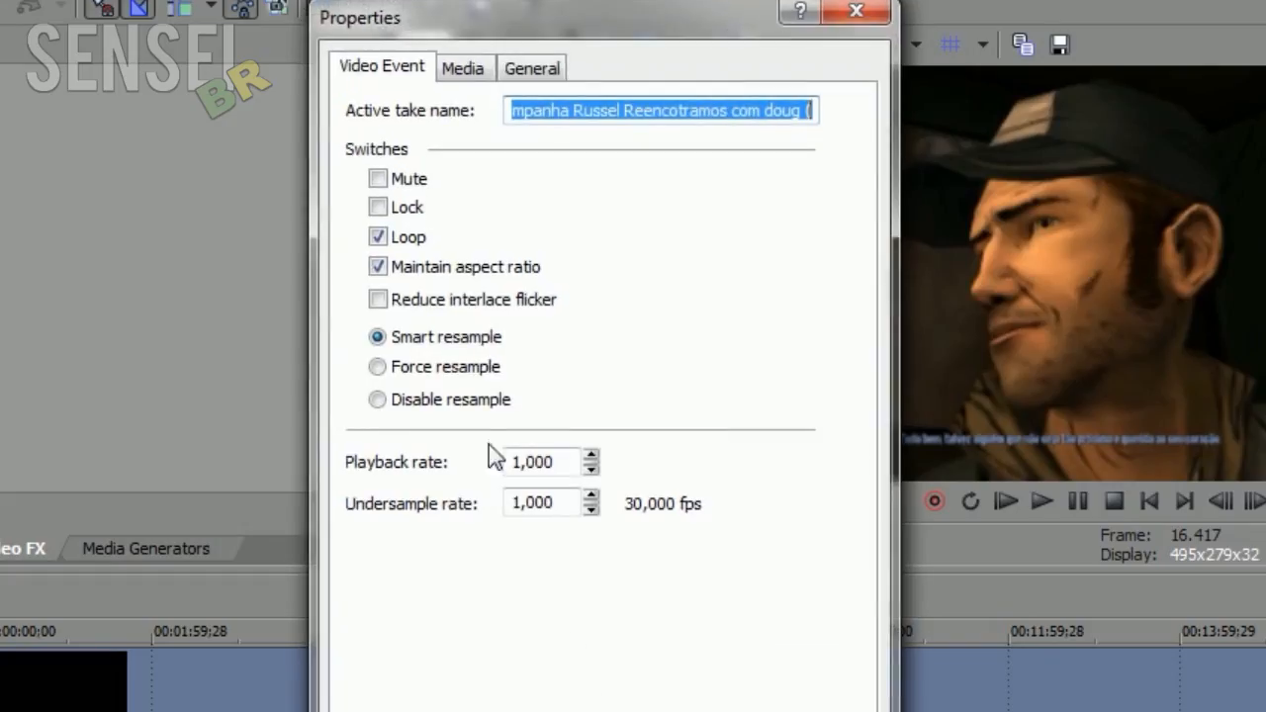
{"action": "left_click", "coordinate": [378, 266]}
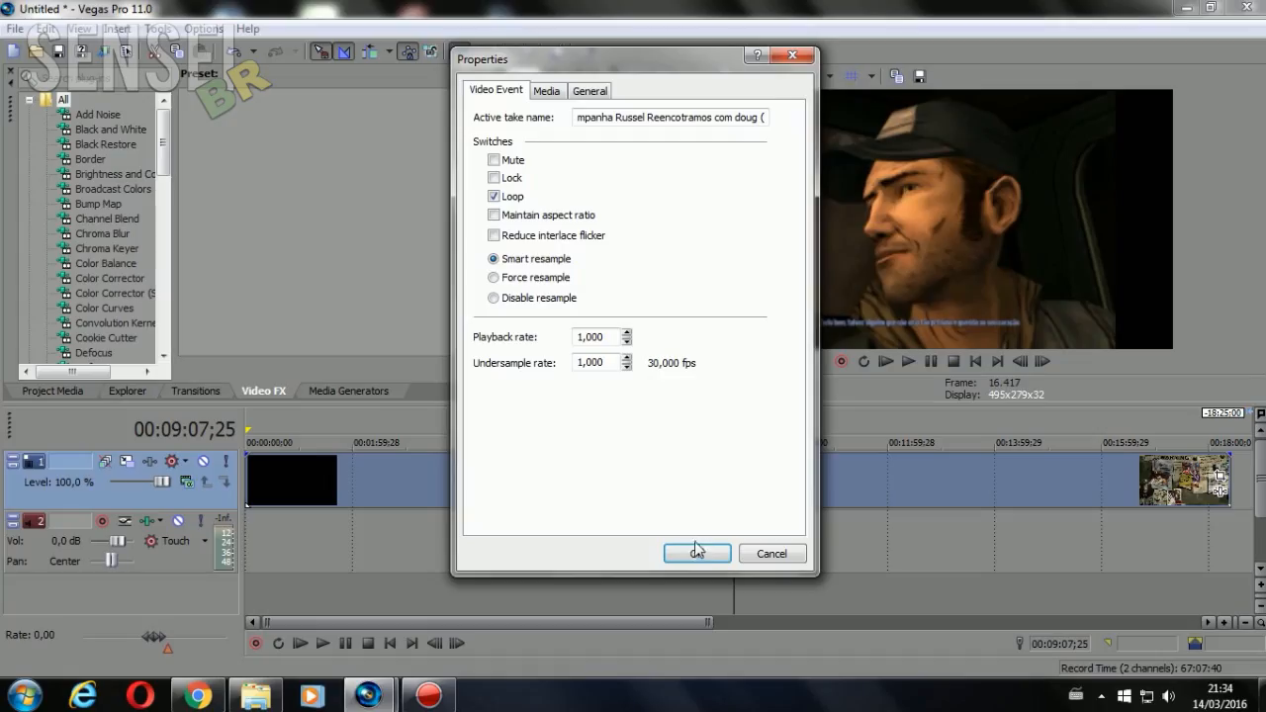
{"action": "left_click", "coordinate": [697, 554]}
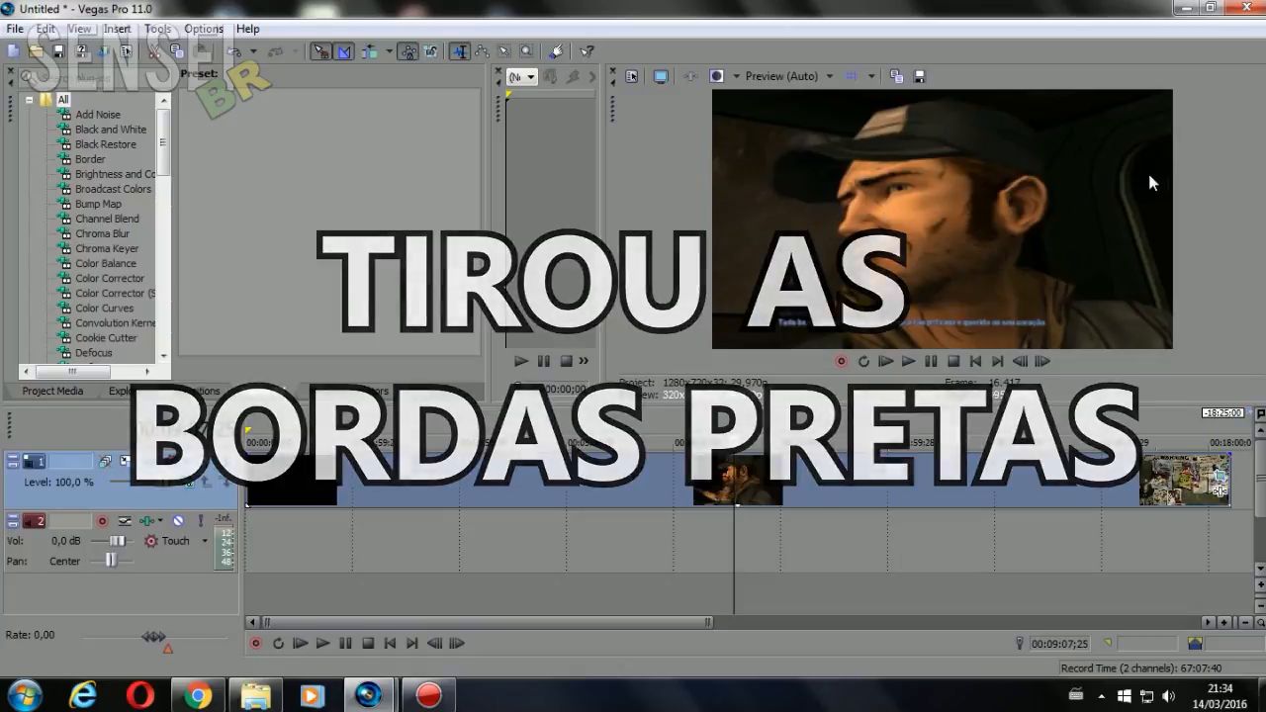
Turn Maintain aspect ratio back on in the video event's properties
{"action": "right_click", "coordinate": [918, 497]}
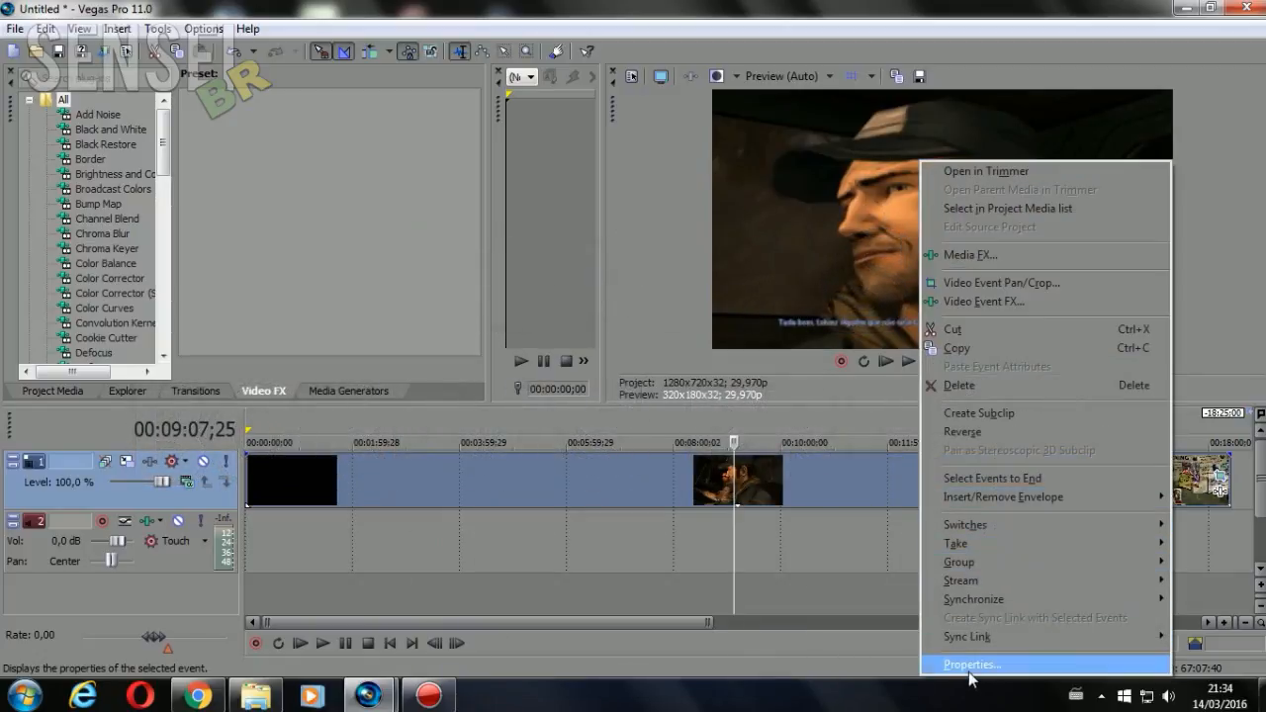
{"action": "left_click", "coordinate": [974, 665]}
{"action": "left_click", "coordinate": [513, 217]}
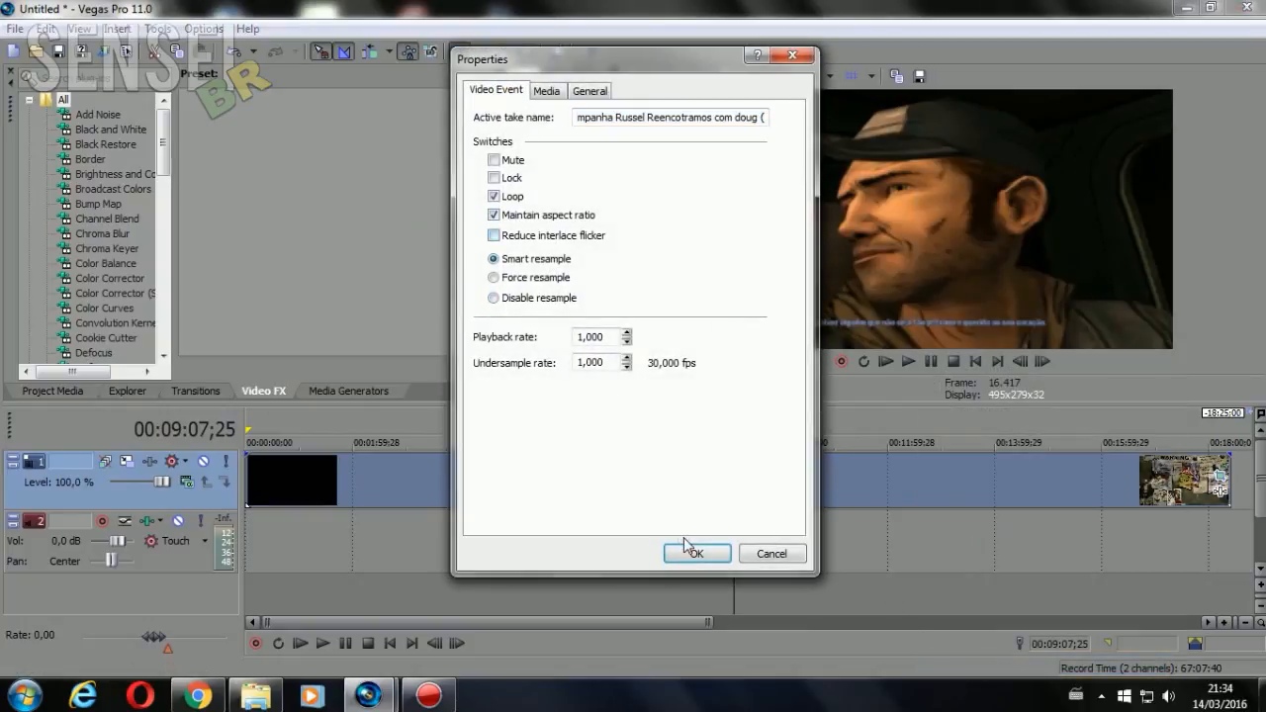
{"action": "left_click", "coordinate": [697, 555]}
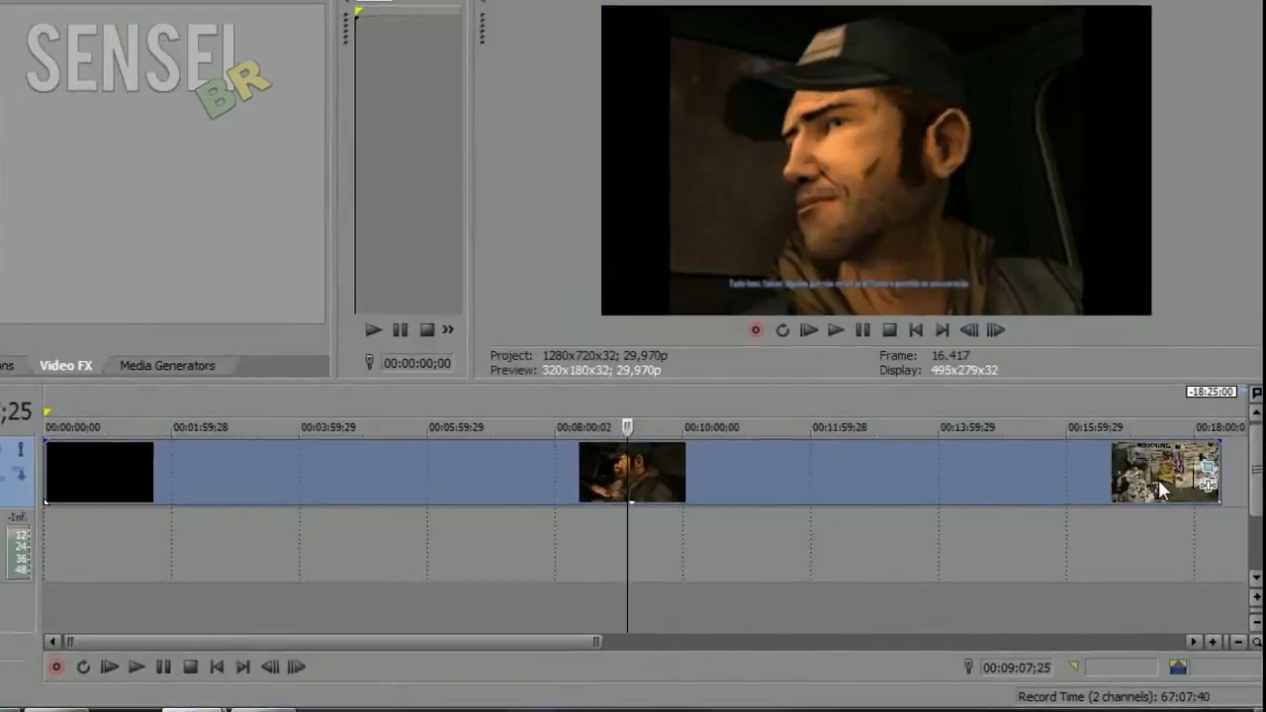
Apply the 16:9 Widescreen TV aspect ratio preset in the video event's Pan/Crop at 00:17:27;18
{"action": "left_click", "coordinate": [1177, 485]}
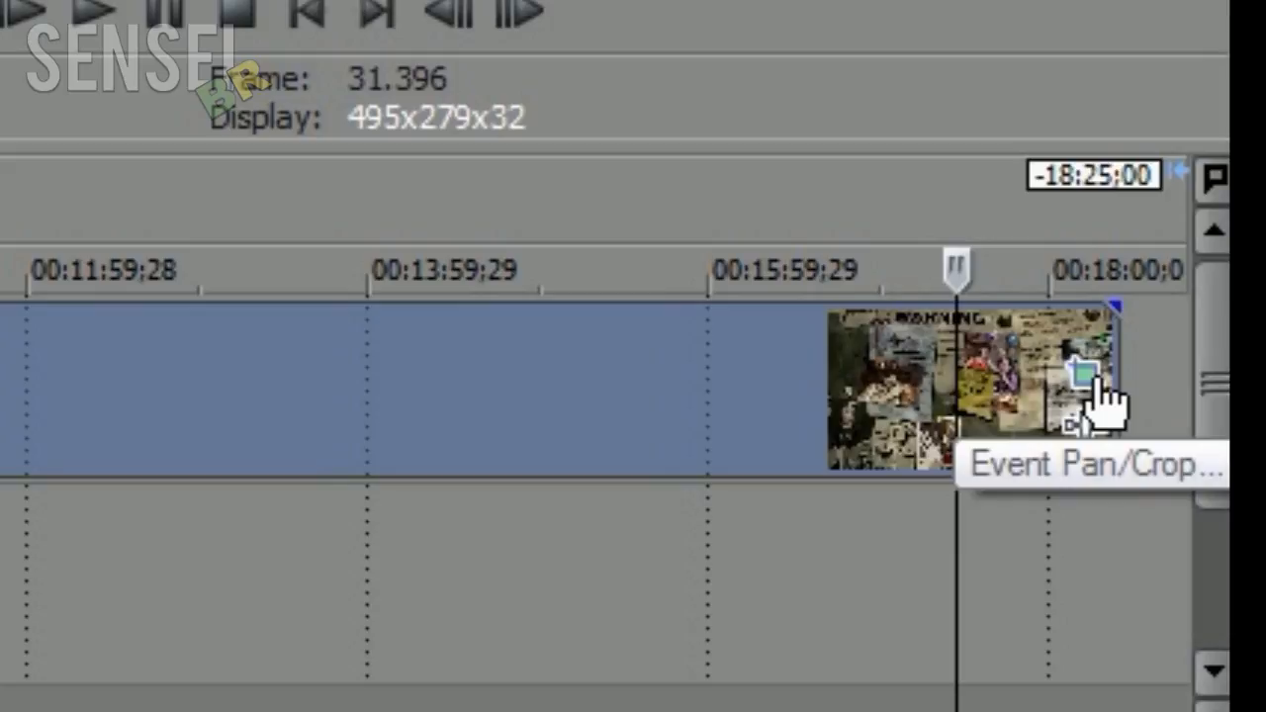
{"action": "left_click", "coordinate": [1098, 384]}
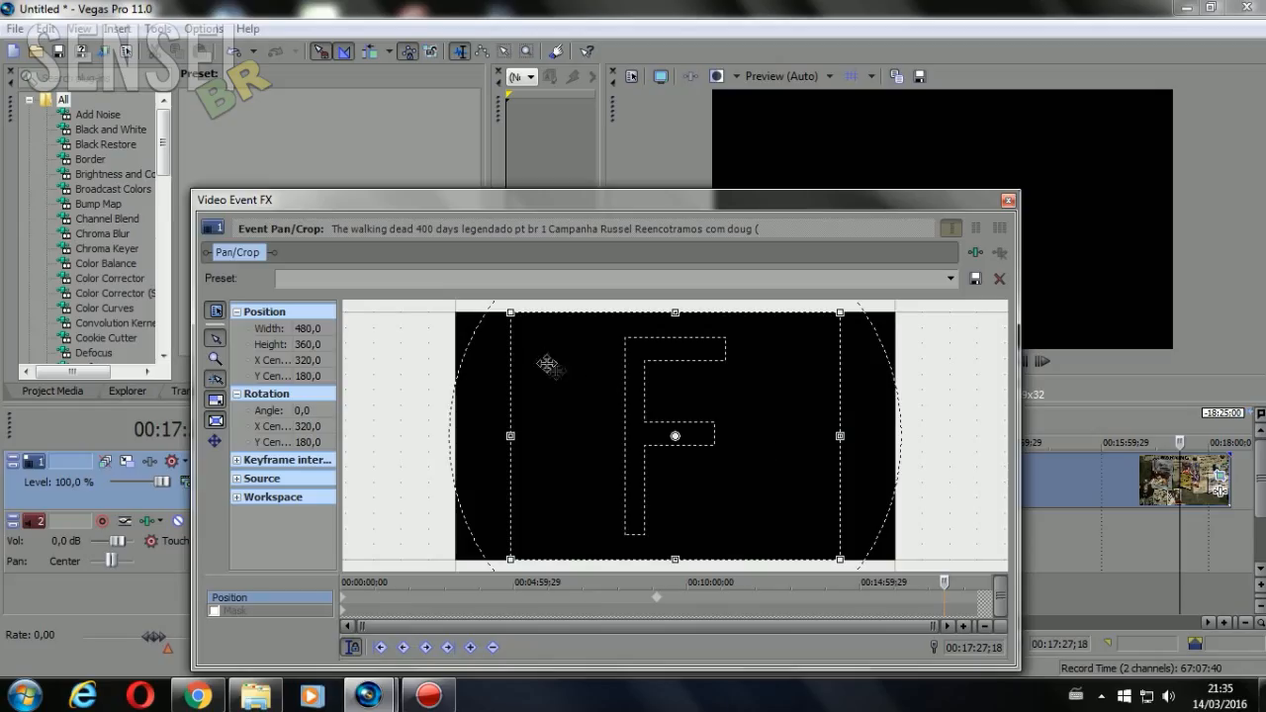
{"action": "left_click", "coordinate": [948, 281]}
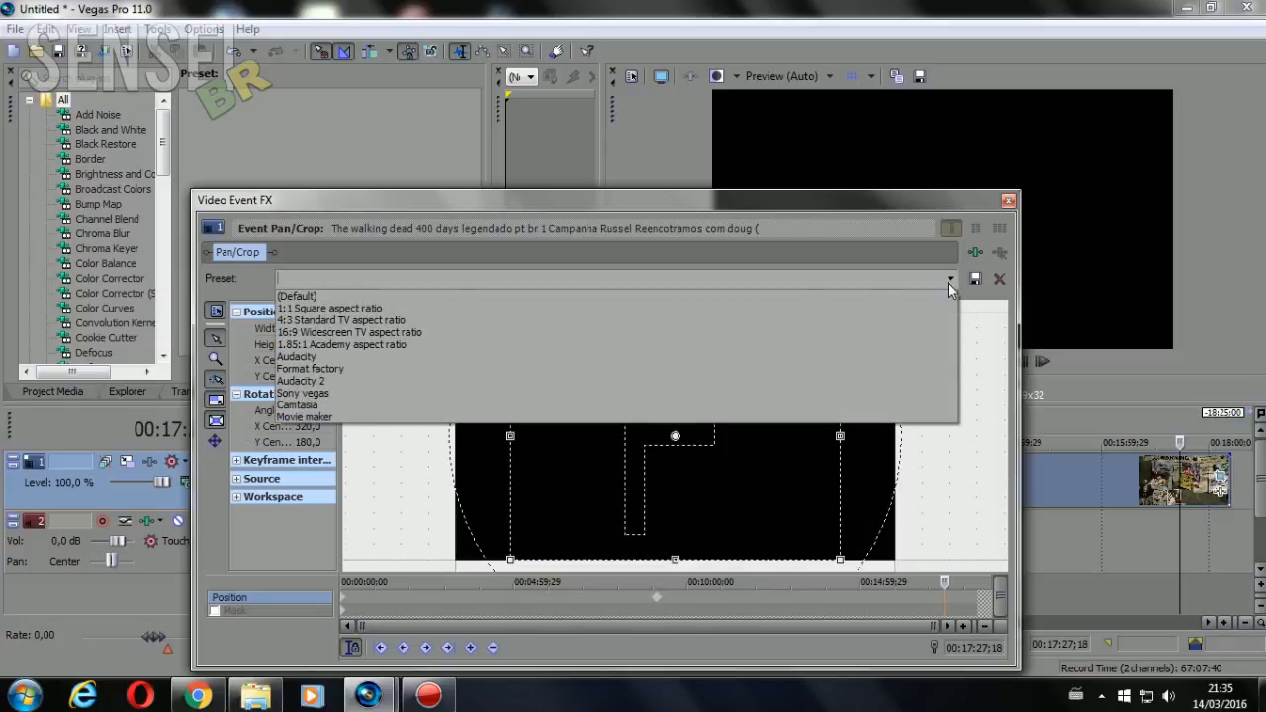
{"action": "left_click", "coordinate": [723, 333]}
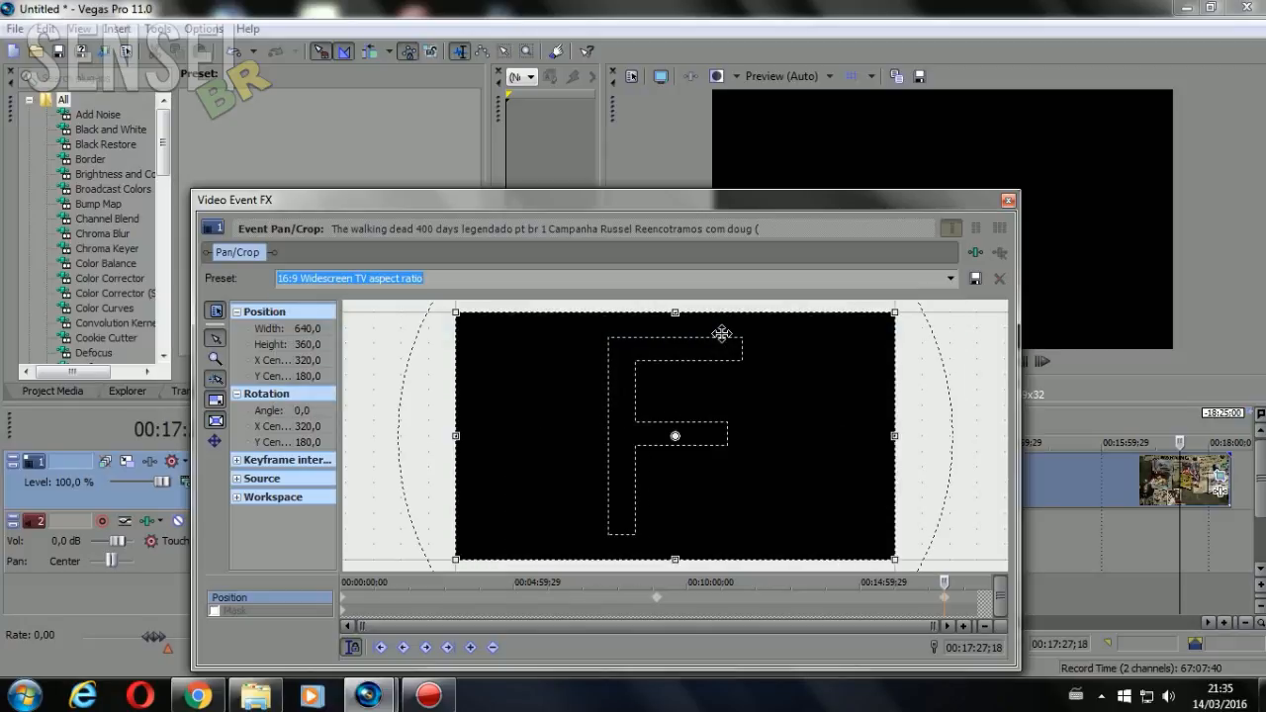
{"action": "left_click", "coordinate": [1007, 203]}
Reopen the video event's Pan/Crop and compare the crop frame at the start, middle and last position keyframes
{"action": "left_click", "coordinate": [694, 502]}
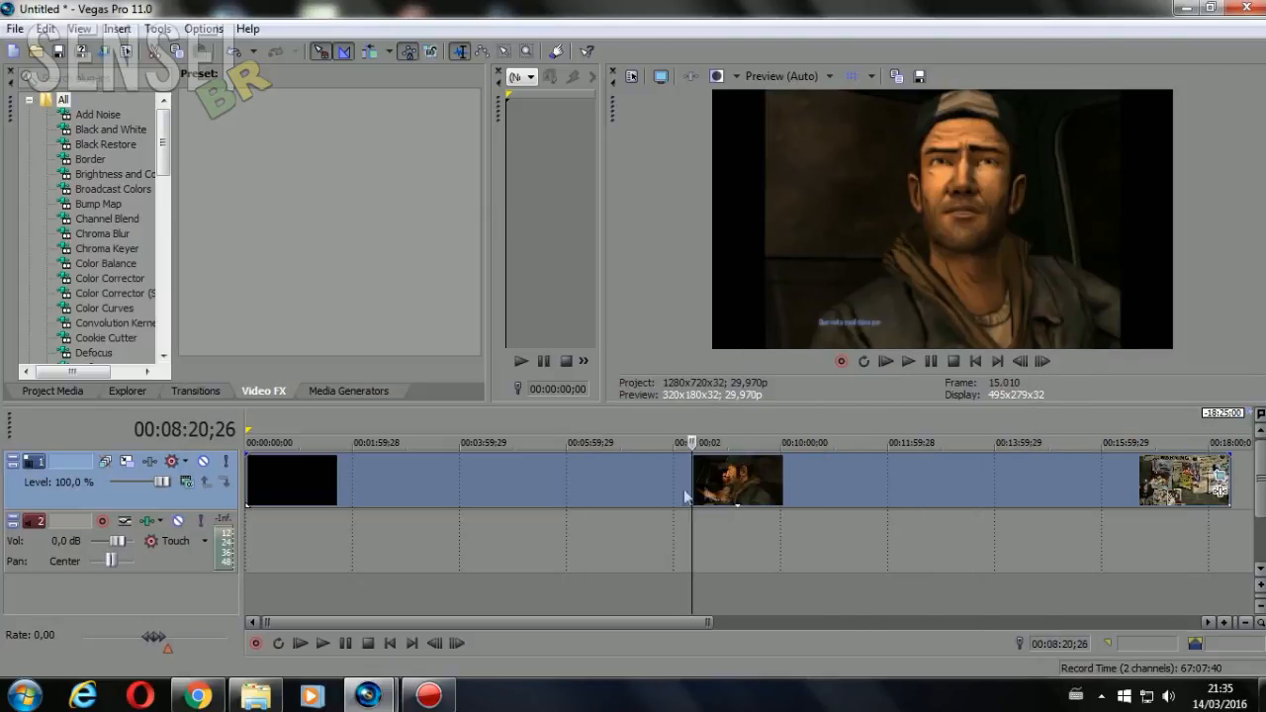
{"action": "left_click", "coordinate": [1220, 479]}
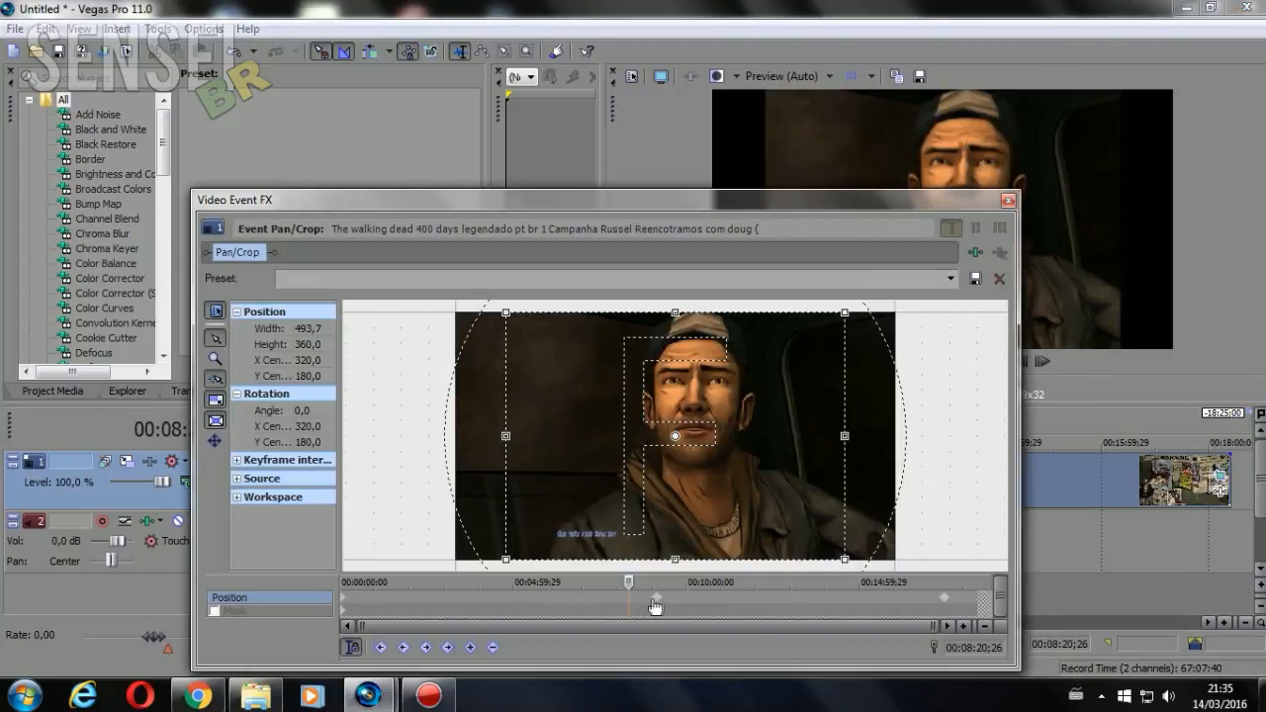
{"action": "left_click", "coordinate": [659, 601]}
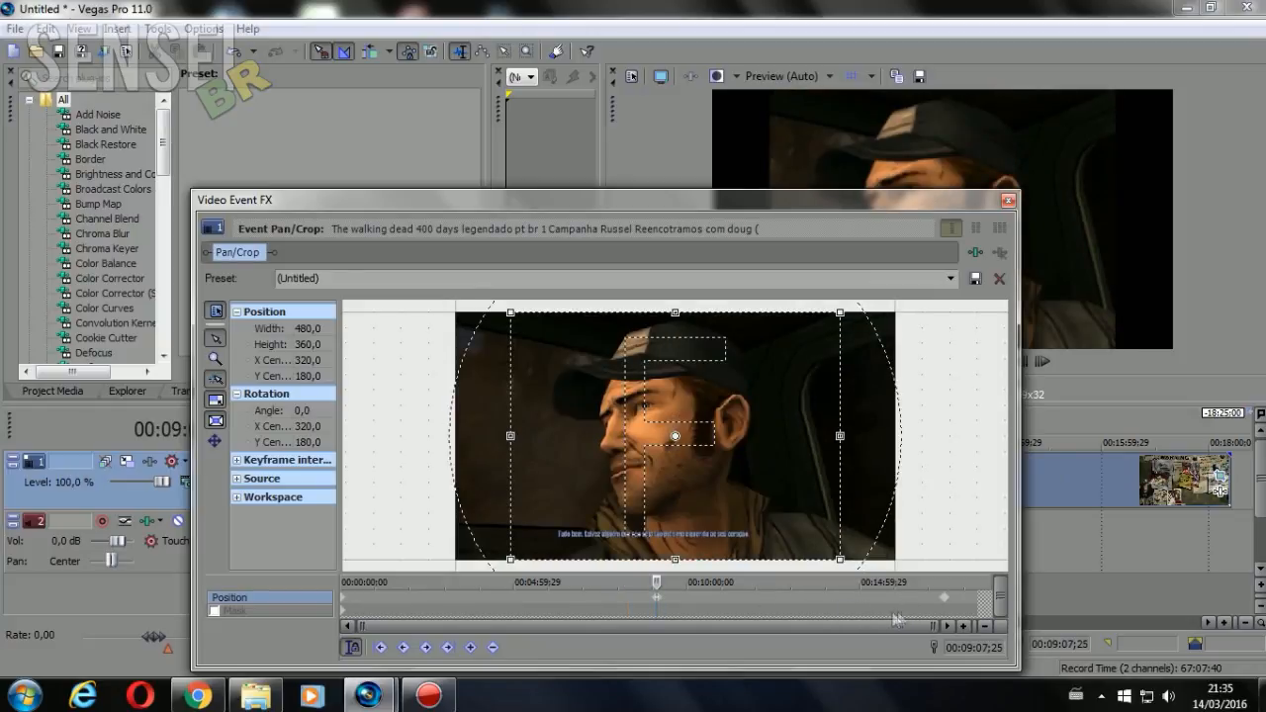
{"action": "left_click", "coordinate": [344, 600]}
{"action": "left_click", "coordinate": [659, 600]}
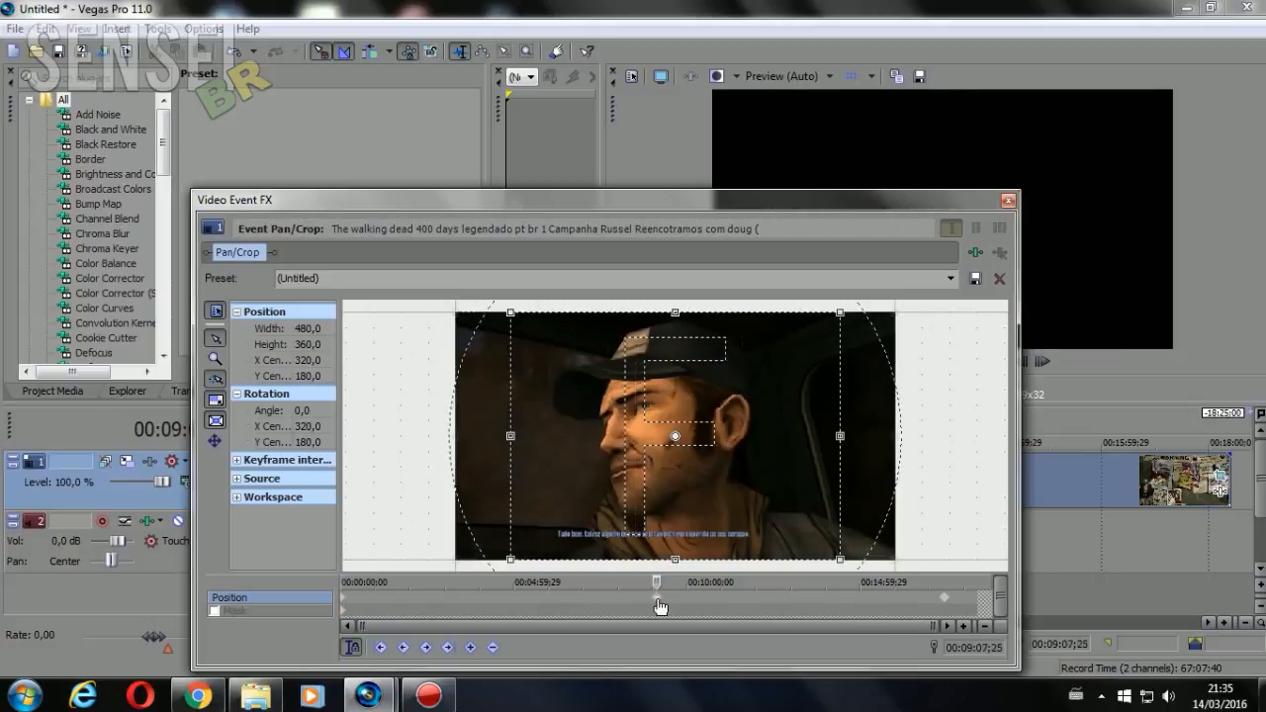
{"action": "left_click", "coordinate": [946, 598]}
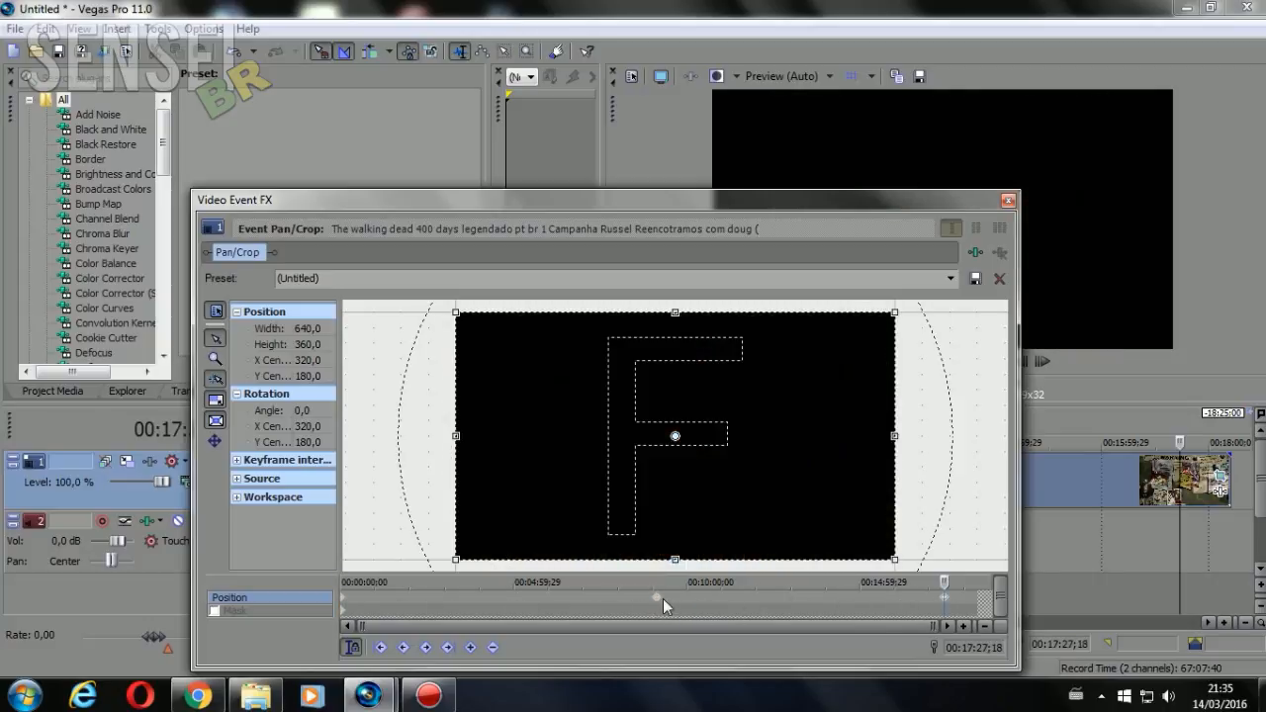
{"action": "left_click", "coordinate": [653, 597]}
{"action": "left_click", "coordinate": [348, 599]}
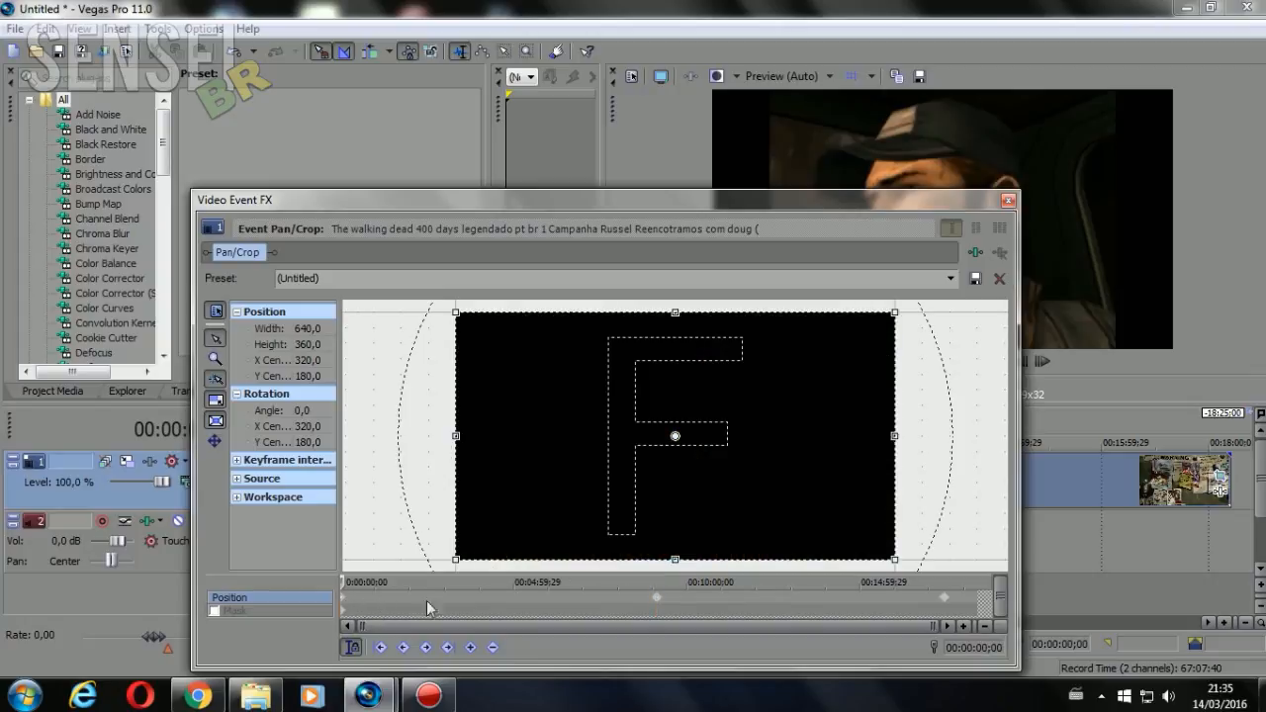
{"action": "left_click", "coordinate": [659, 599]}
{"action": "left_click", "coordinate": [946, 599]}
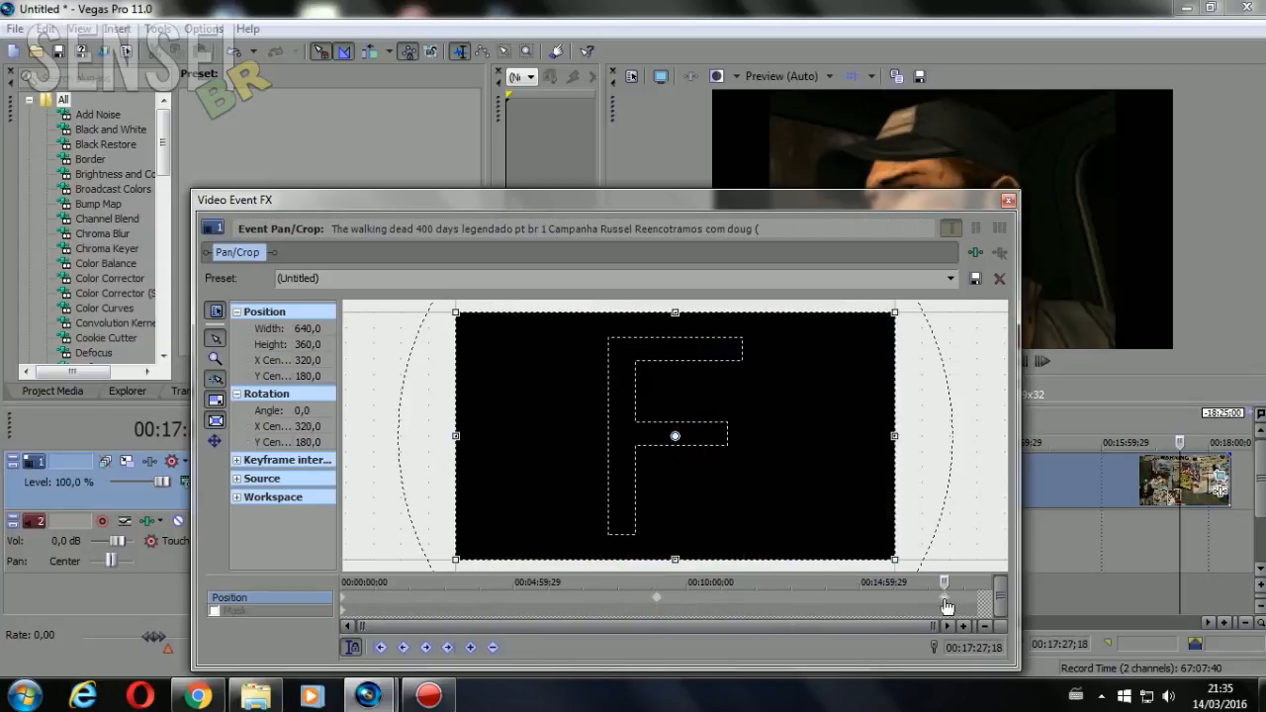
{"action": "left_click", "coordinate": [348, 599]}
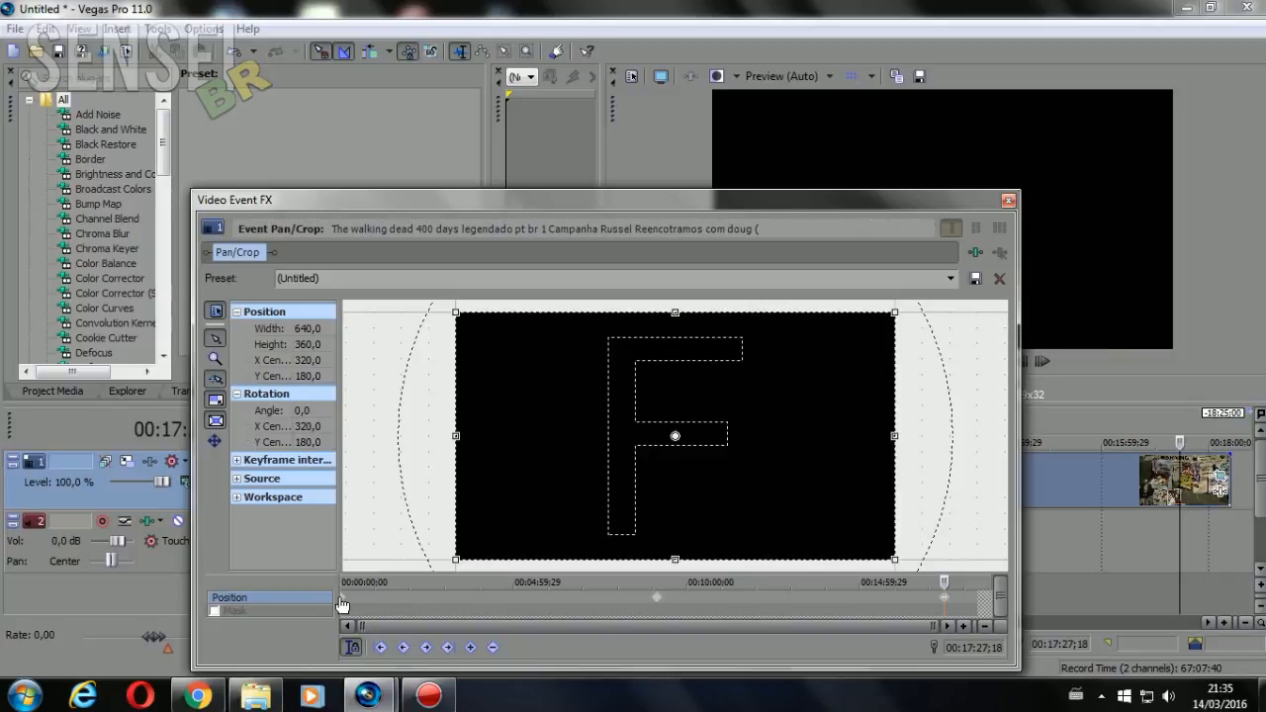
{"action": "left_click", "coordinate": [656, 598]}
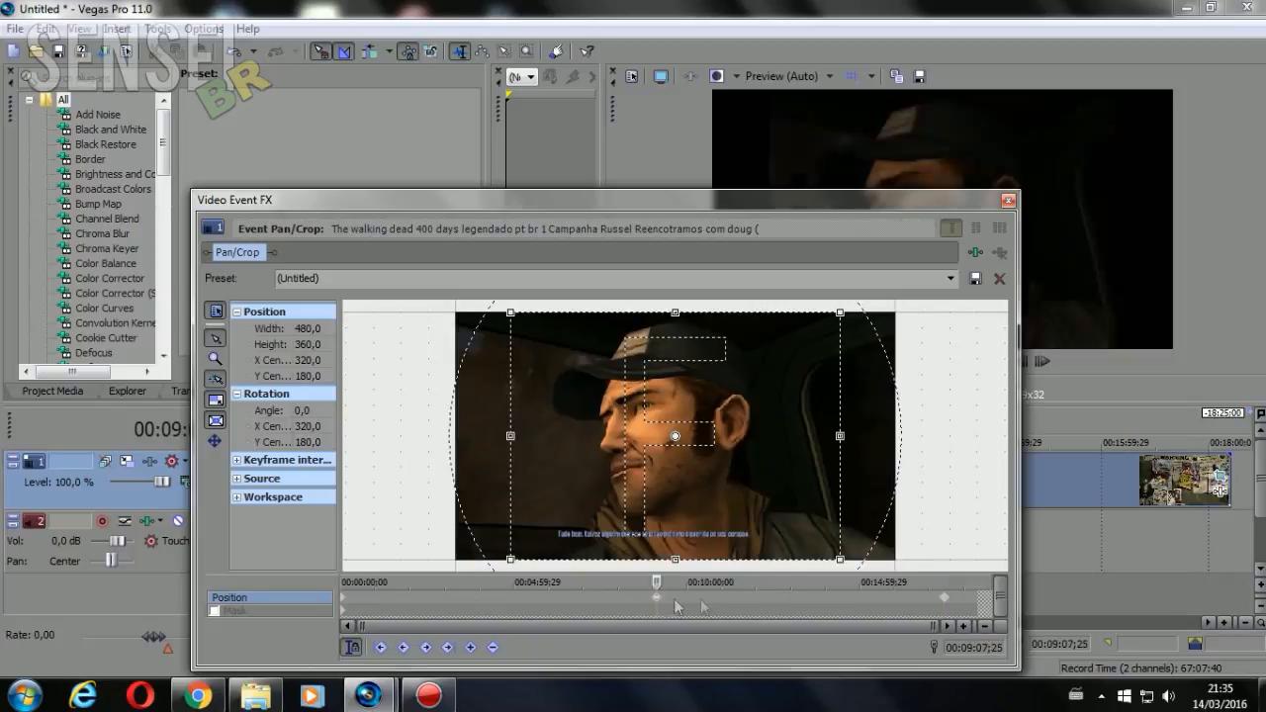
{"action": "left_click", "coordinate": [945, 599]}
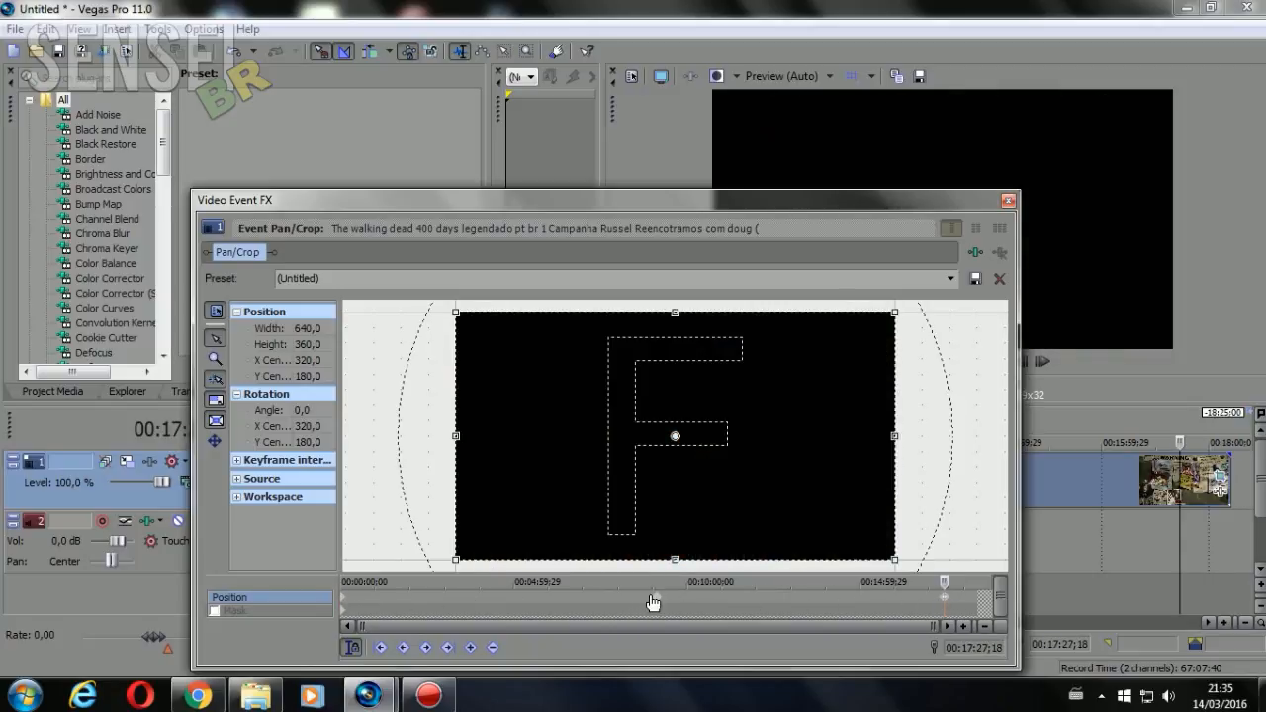
{"action": "left_click", "coordinate": [656, 598]}
Delete the last and middle position keyframes from the video event's Pan/Crop timeline
{"action": "right_click", "coordinate": [943, 597]}
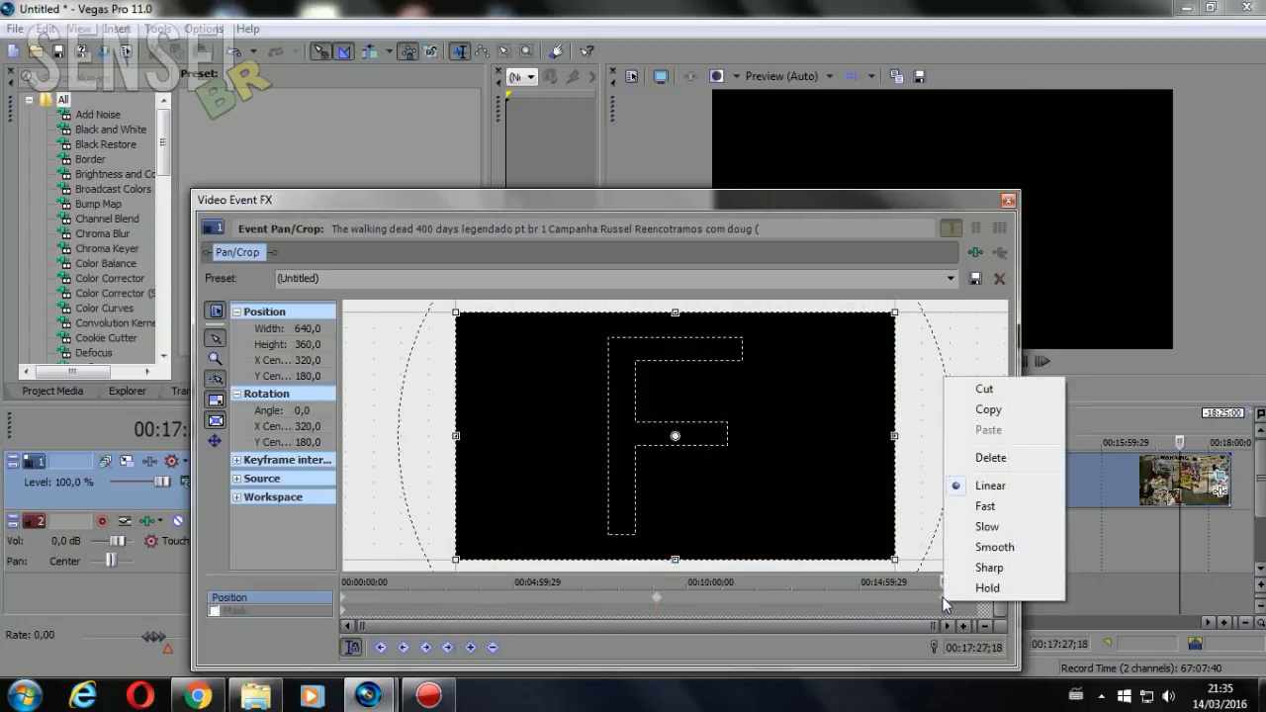
{"action": "left_click", "coordinate": [990, 457]}
{"action": "left_click", "coordinate": [656, 598]}
{"action": "right_click", "coordinate": [656, 598]}
{"action": "left_click", "coordinate": [698, 460]}
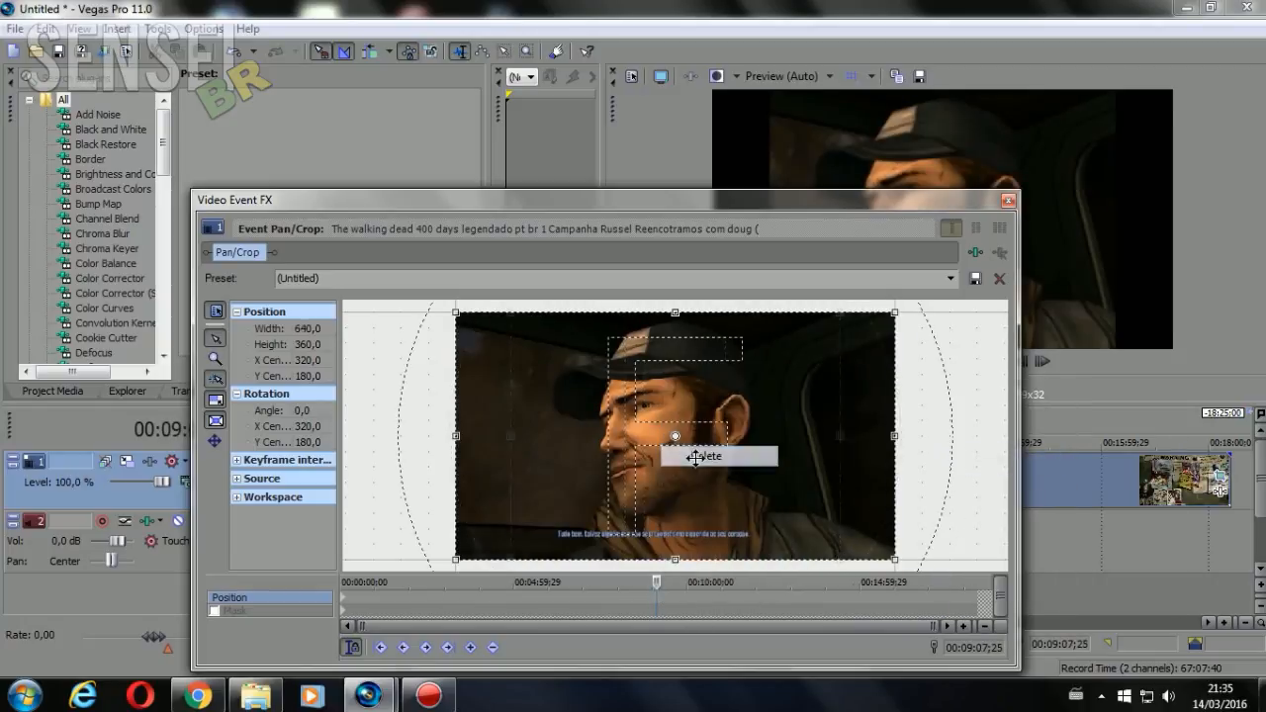
Apply the 16:9 Widescreen TV aspect ratio preset to the start position keyframe and close the Pan/Crop window
{"action": "left_click", "coordinate": [344, 608]}
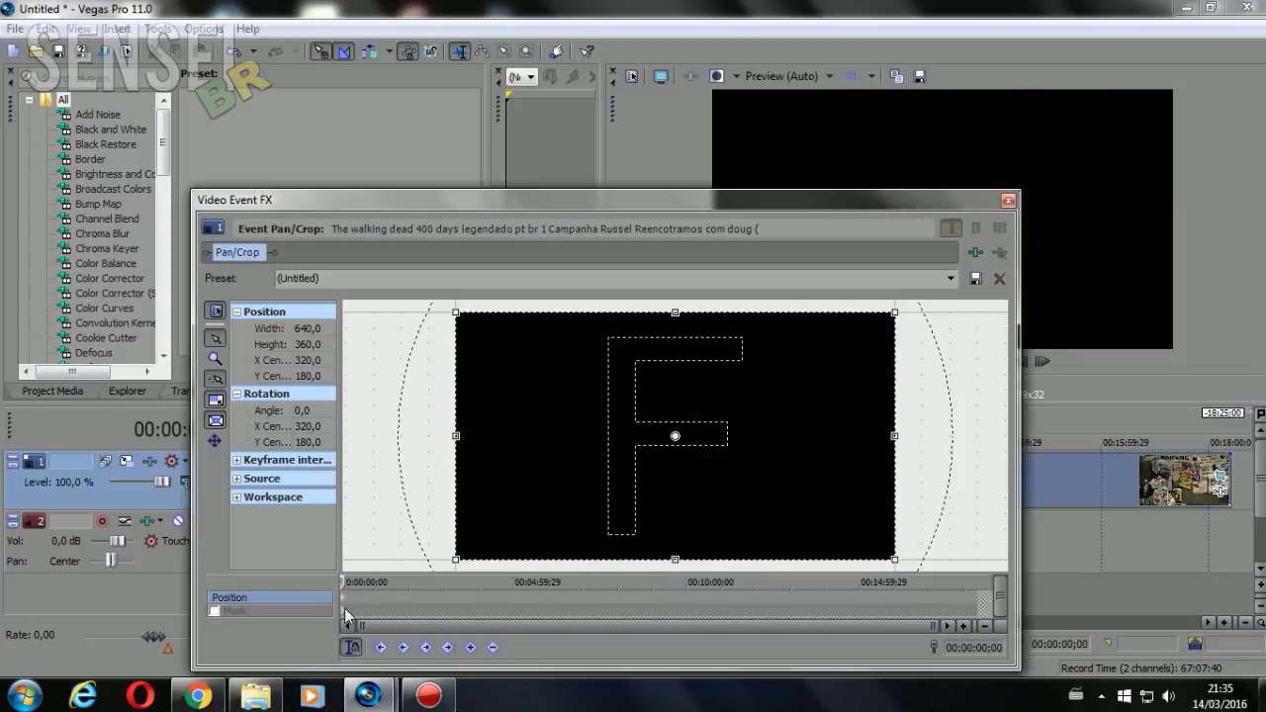
{"action": "left_click", "coordinate": [950, 278]}
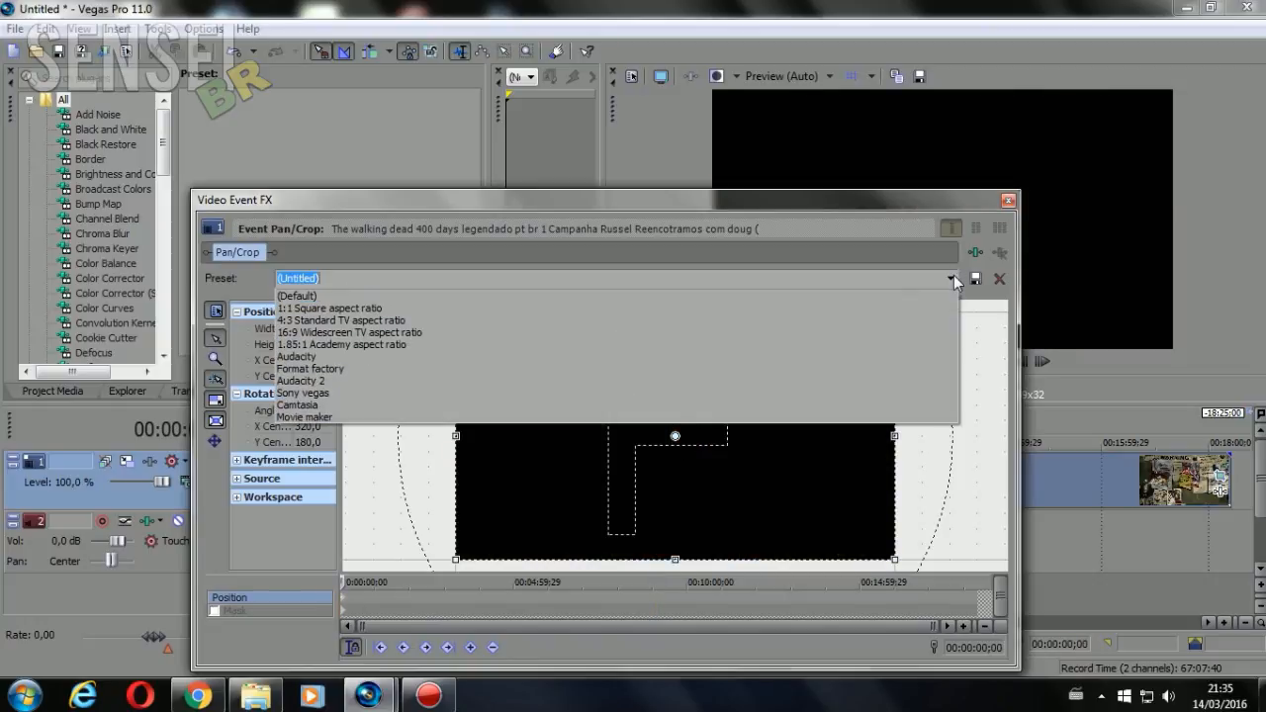
{"action": "left_click", "coordinate": [620, 335]}
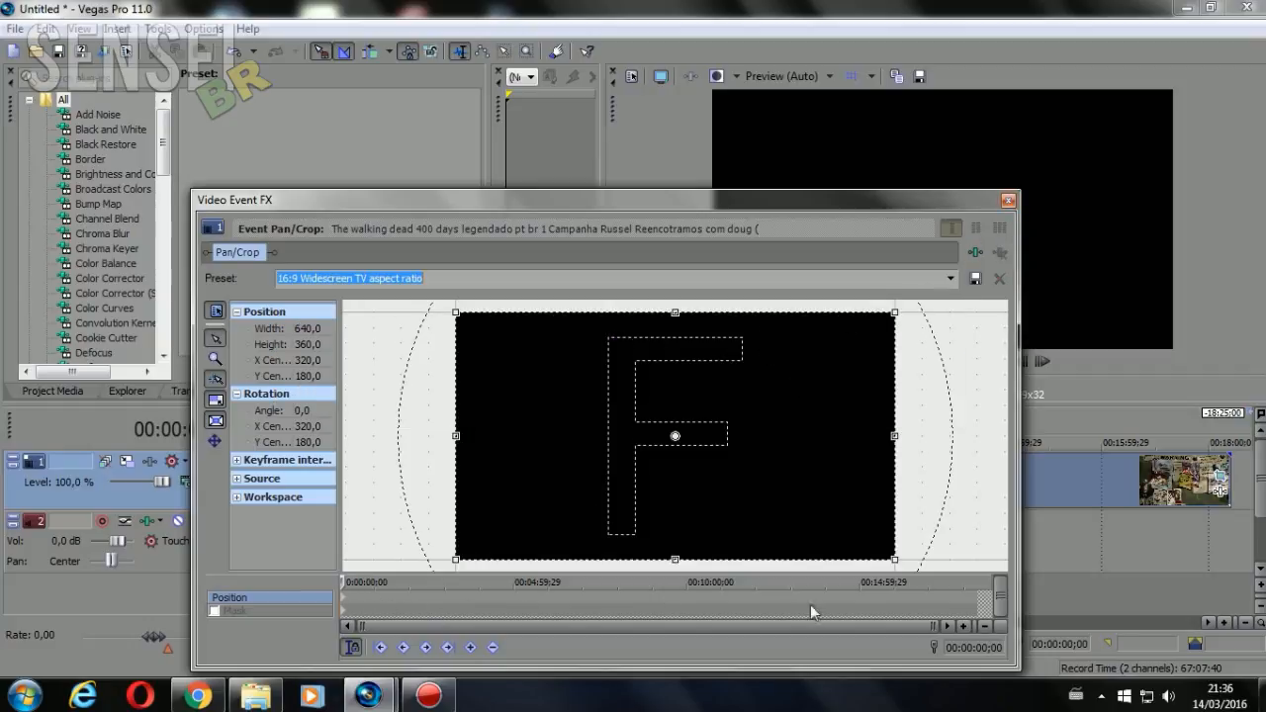
{"action": "left_click", "coordinate": [1008, 200]}
Split the video event at 00:08:06;08 and 00:09:25;17
{"action": "left_click", "coordinate": [592, 511]}
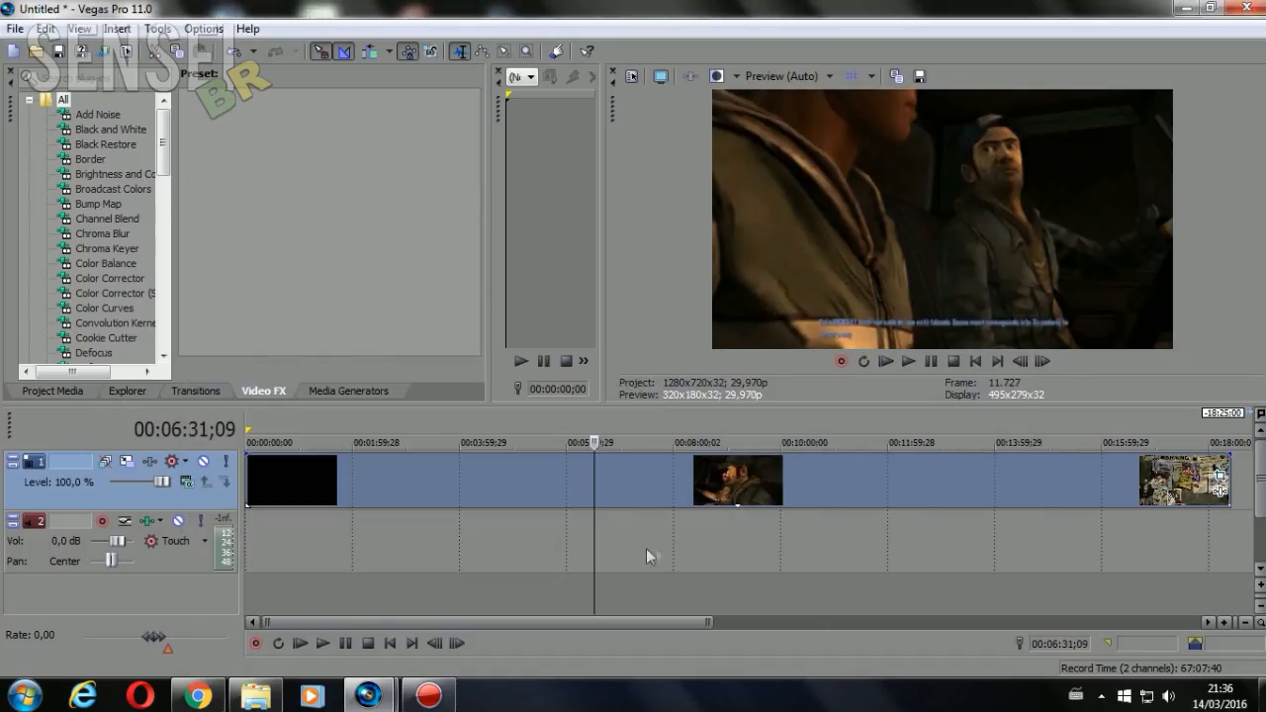
{"action": "left_click", "coordinate": [429, 472]}
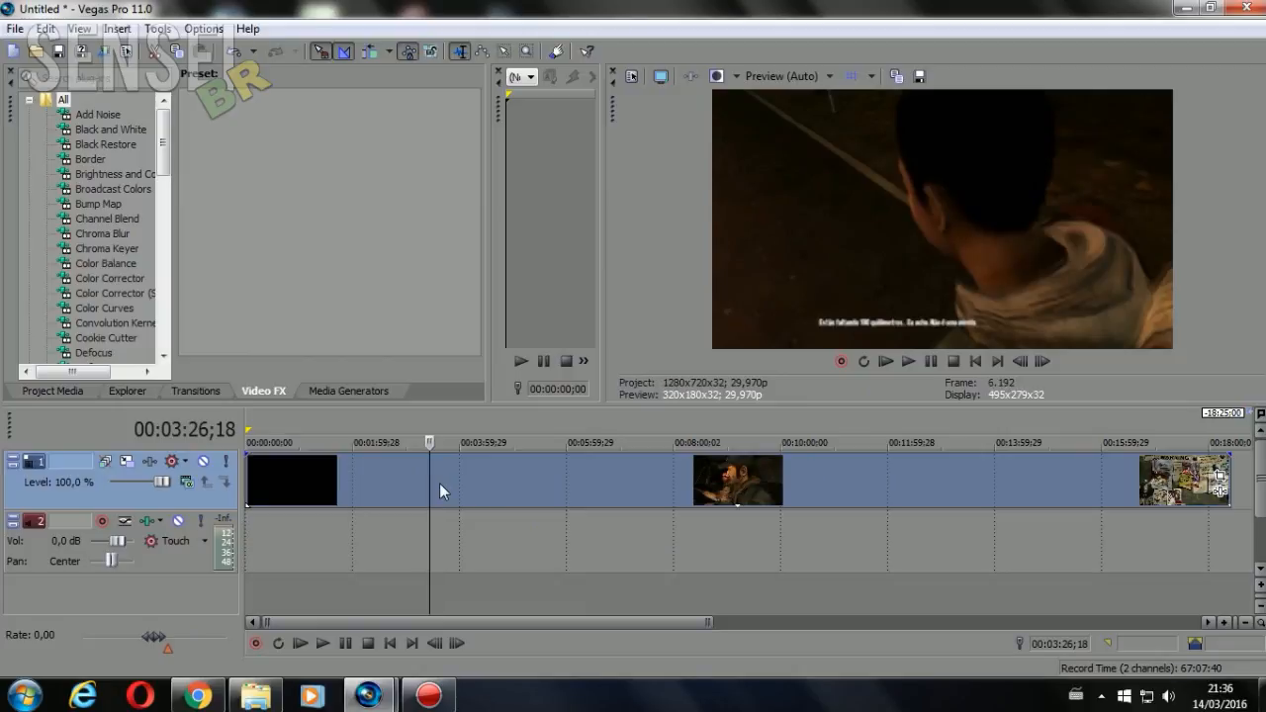
{"action": "left_click", "coordinate": [708, 479]}
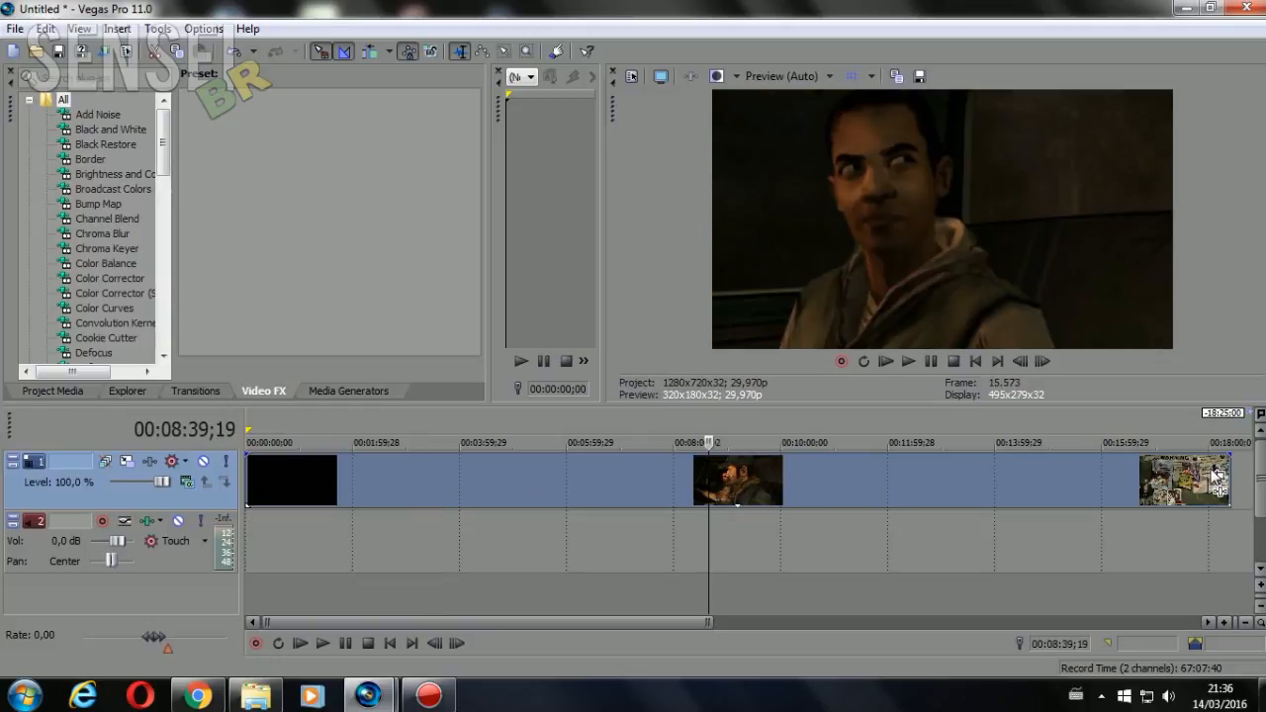
{"action": "left_click", "coordinate": [679, 497]}
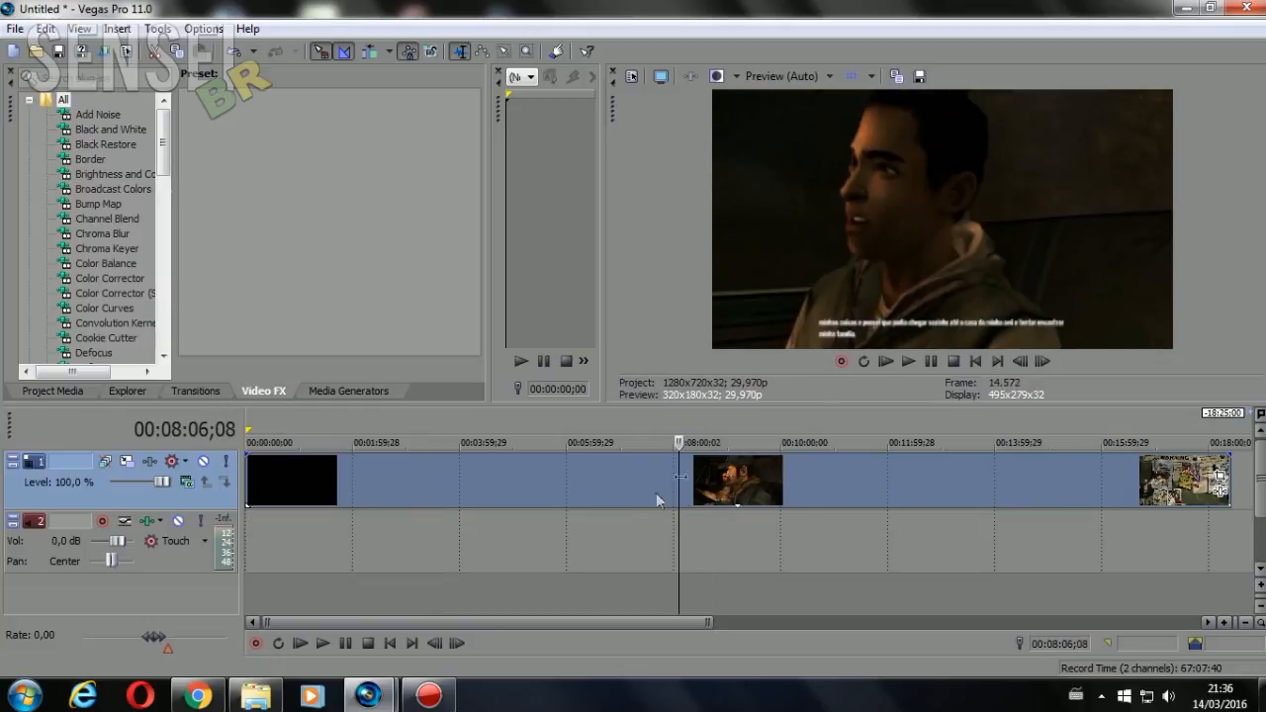
{"action": "left_click", "coordinate": [611, 481]}
{"action": "key", "text": "s"}
{"action": "left_click", "coordinate": [749, 490]}
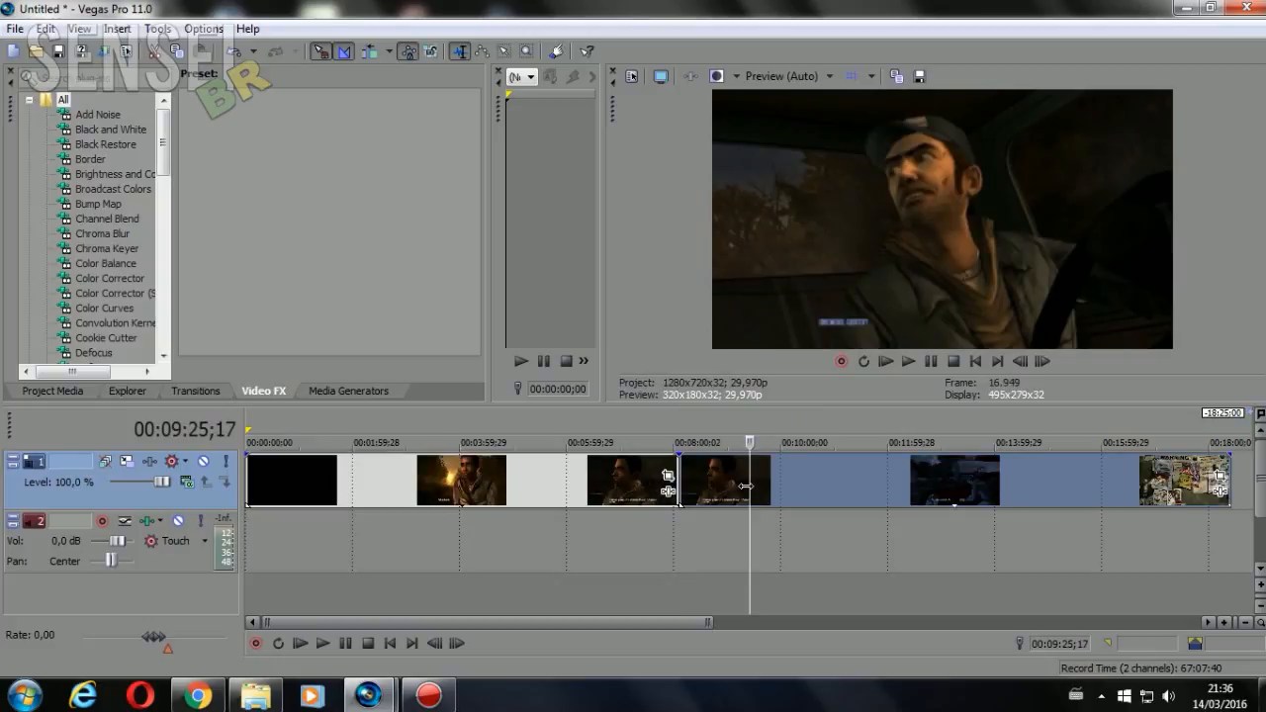
{"action": "key", "text": "s"}
Delete the event pieces after and before the short middle clip
{"action": "left_click", "coordinate": [1121, 483]}
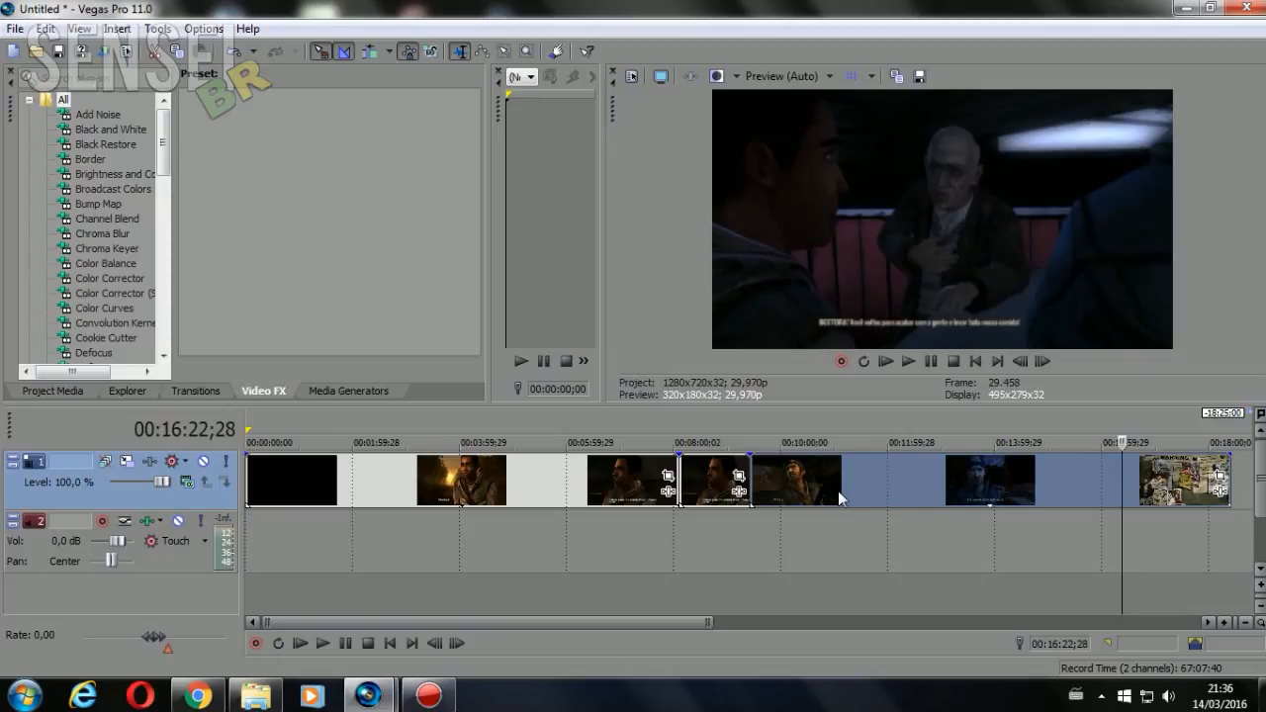
{"action": "key", "text": "Delete"}
{"action": "left_click", "coordinate": [530, 484]}
{"action": "key", "text": "Delete"}
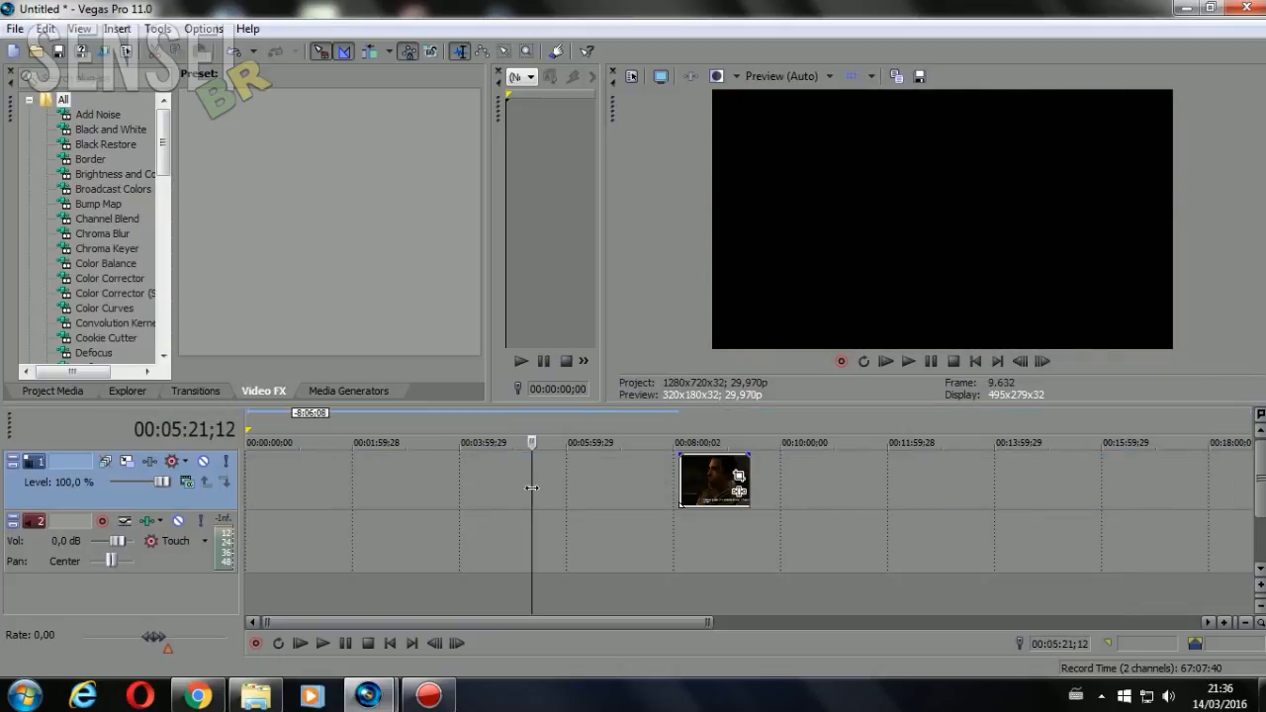
Open the Pan/Crop of the remaining clip, narrow its window and place it clear of the video preview
{"action": "left_click", "coordinate": [684, 484]}
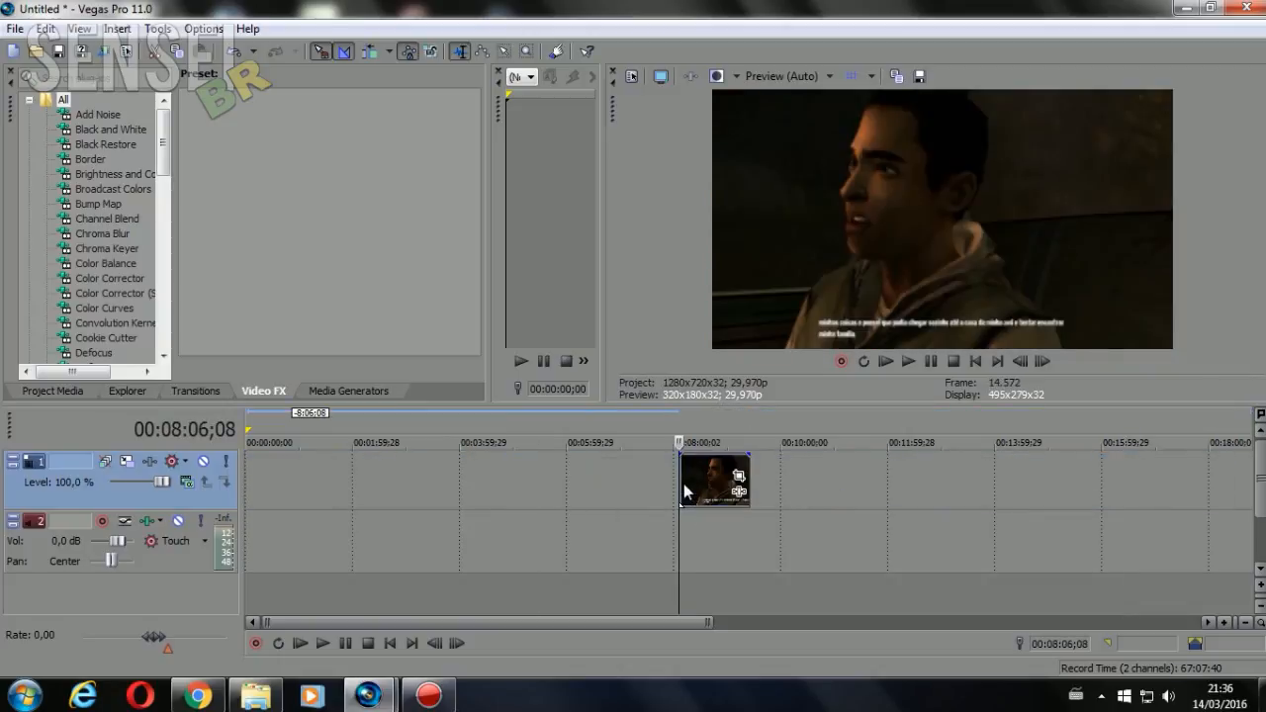
{"action": "left_click", "coordinate": [738, 479]}
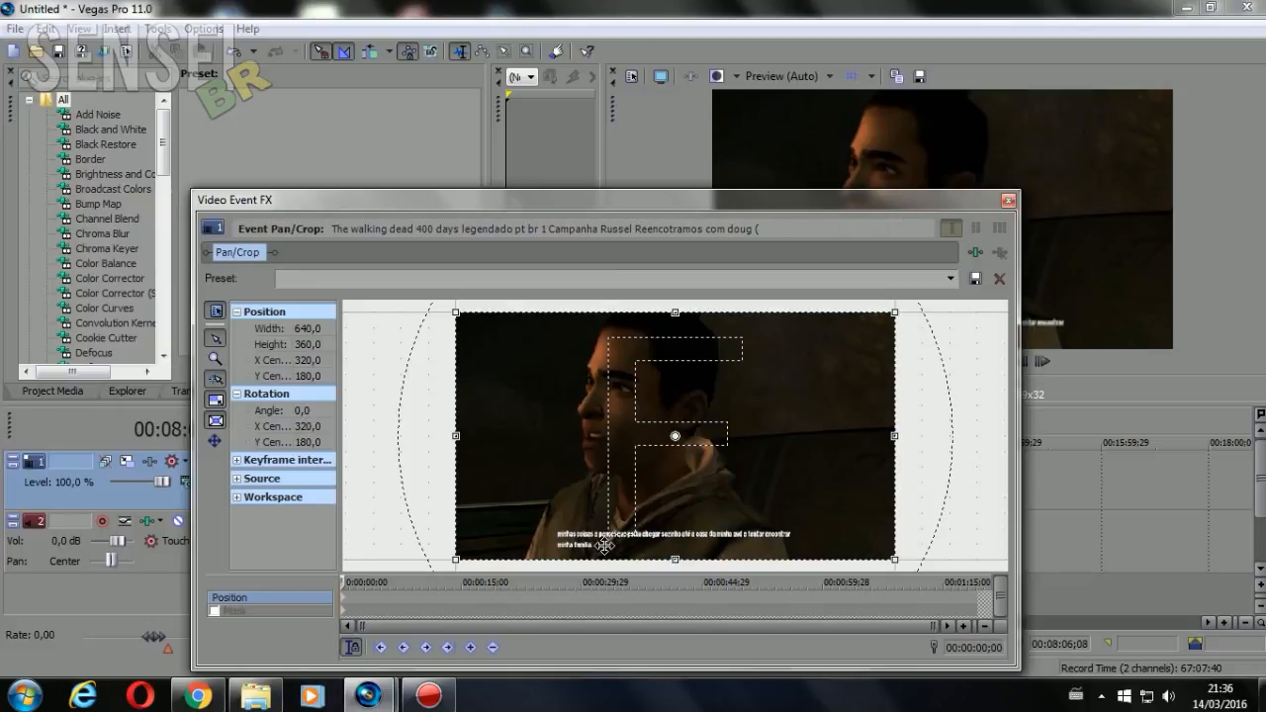
{"action": "left_click", "coordinate": [353, 648]}
{"action": "left_click_drag", "start_coordinate": [831, 203], "coordinate": [768, 271]}
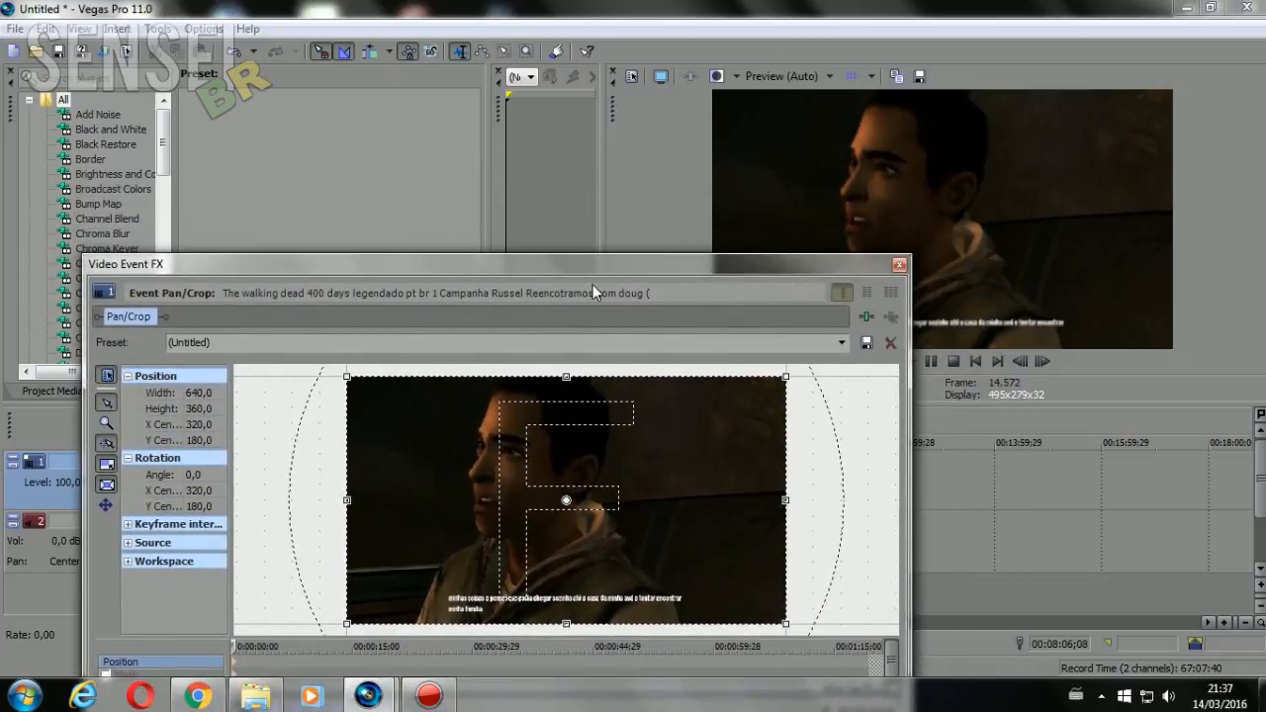
{"action": "left_click_drag", "start_coordinate": [592, 284], "coordinate": [753, 146]}
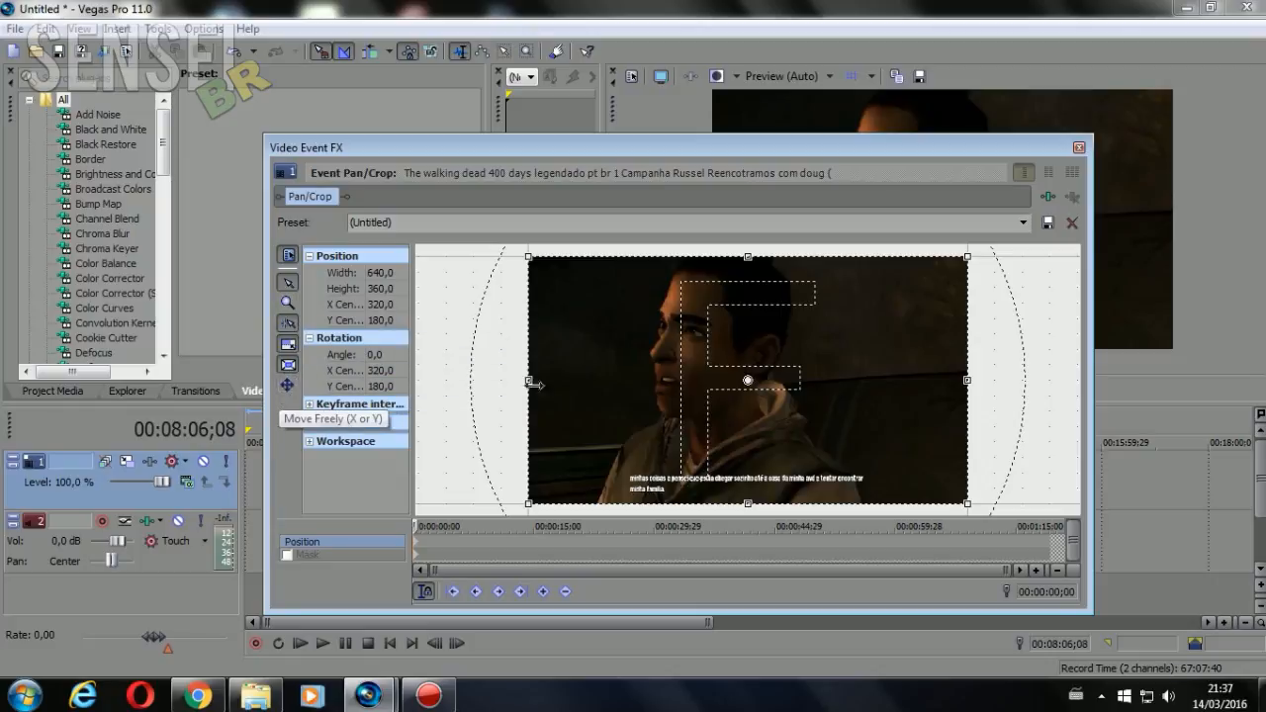
{"action": "left_click", "coordinate": [288, 387]}
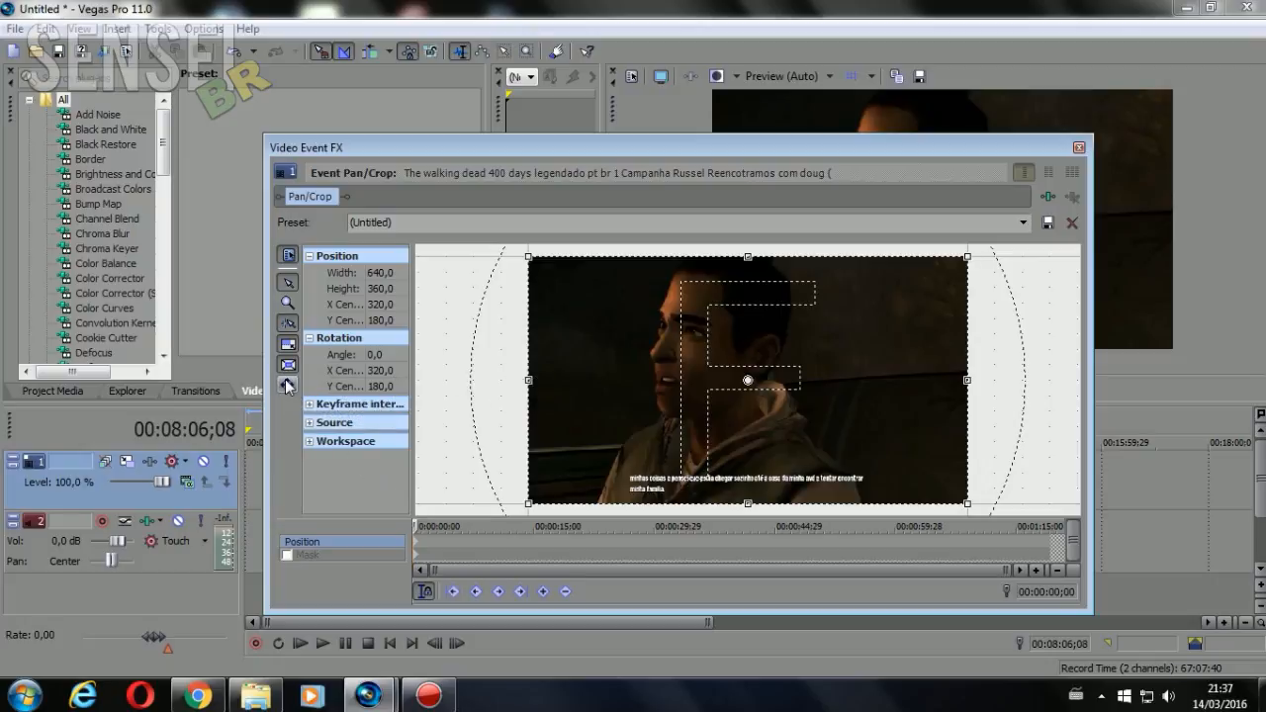
{"action": "left_click_drag", "start_coordinate": [680, 363], "coordinate": [714, 409]}
{"action": "left_click_drag", "start_coordinate": [1085, 613], "coordinate": [885, 668]}
{"action": "left_click_drag", "start_coordinate": [734, 149], "coordinate": [591, 201]}
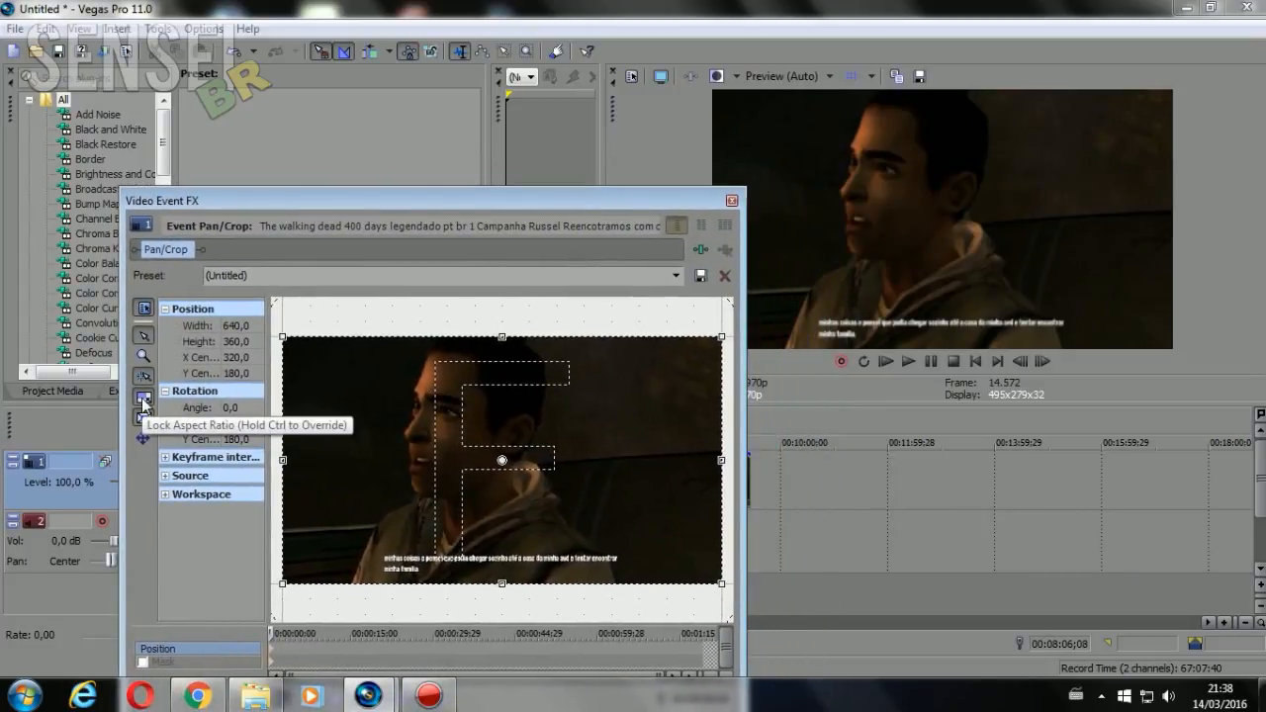
Try shrinking the crop frame from its lower-right corner with Lock Aspect Ratio on, and restore the frame
{"action": "left_click_drag", "start_coordinate": [721, 584], "coordinate": [582, 568]}
{"action": "right_click", "coordinate": [522, 490]}
{"action": "left_click", "coordinate": [554, 497]}
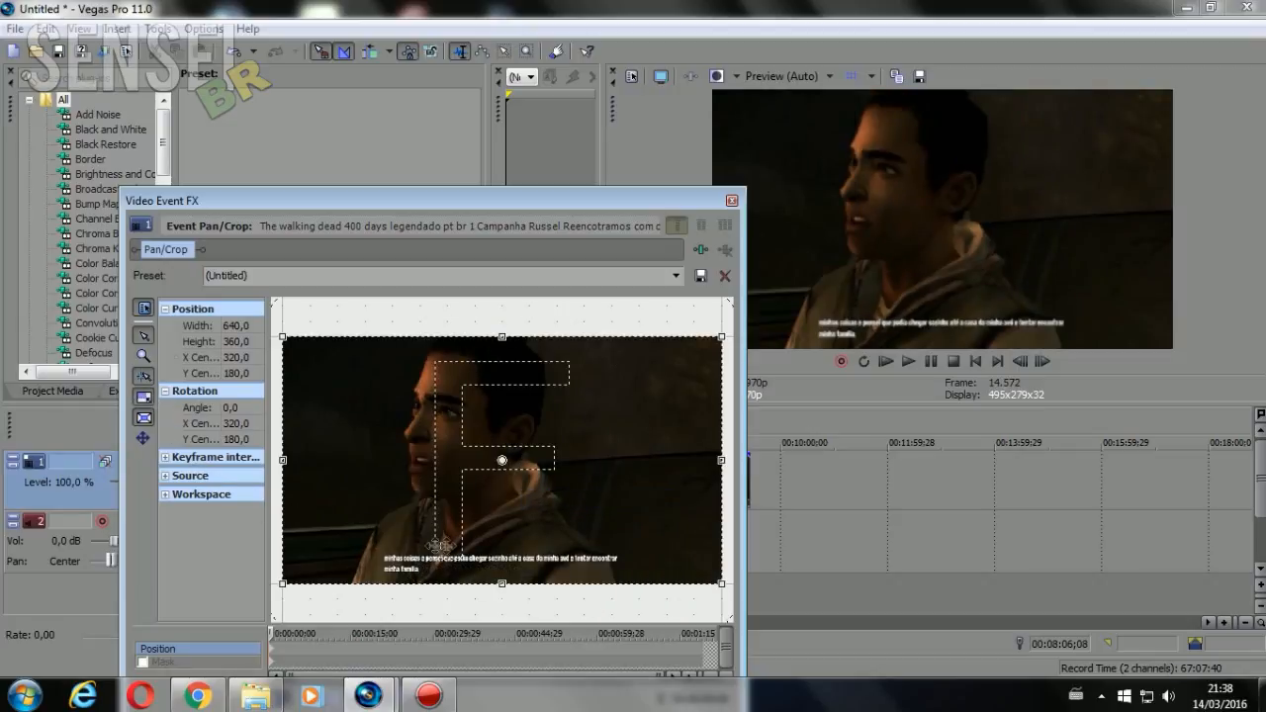
Try reducing the crop frame height to 270 with Lock Aspect Ratio off, and bring the frame back to 640 by 360
{"action": "left_click", "coordinate": [144, 397]}
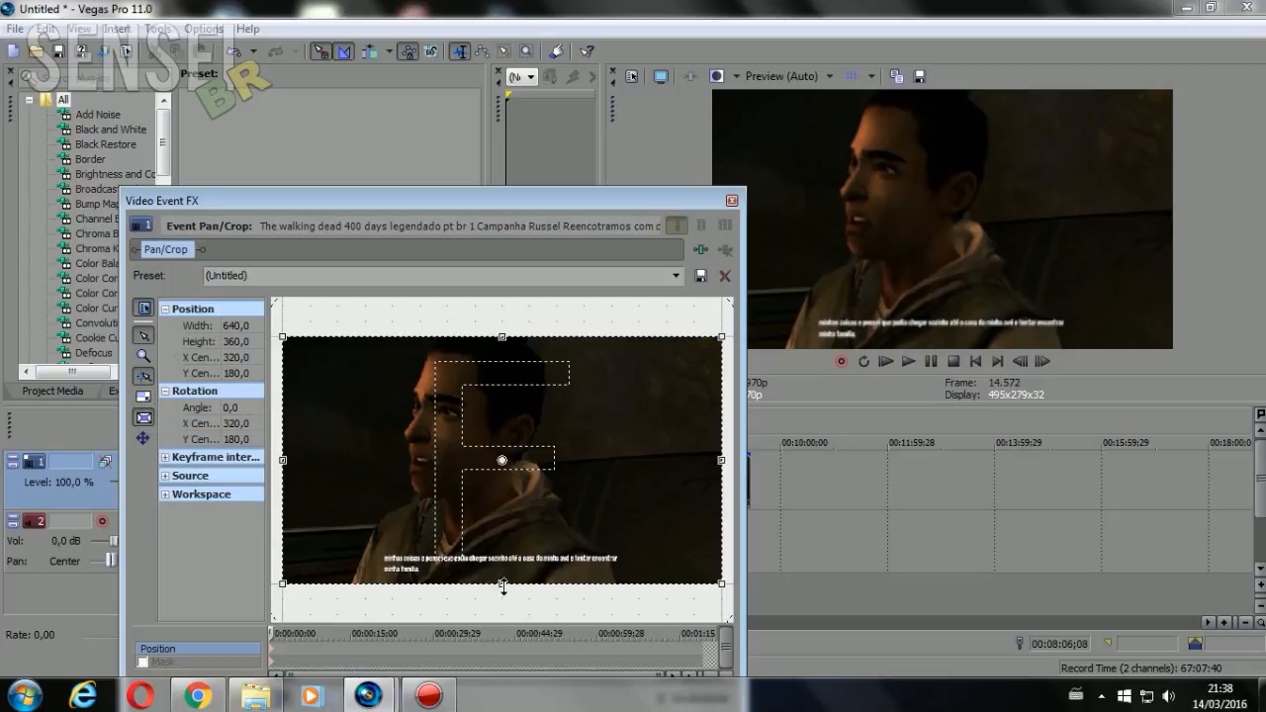
{"action": "left_click_drag", "start_coordinate": [502, 586], "coordinate": [502, 555]}
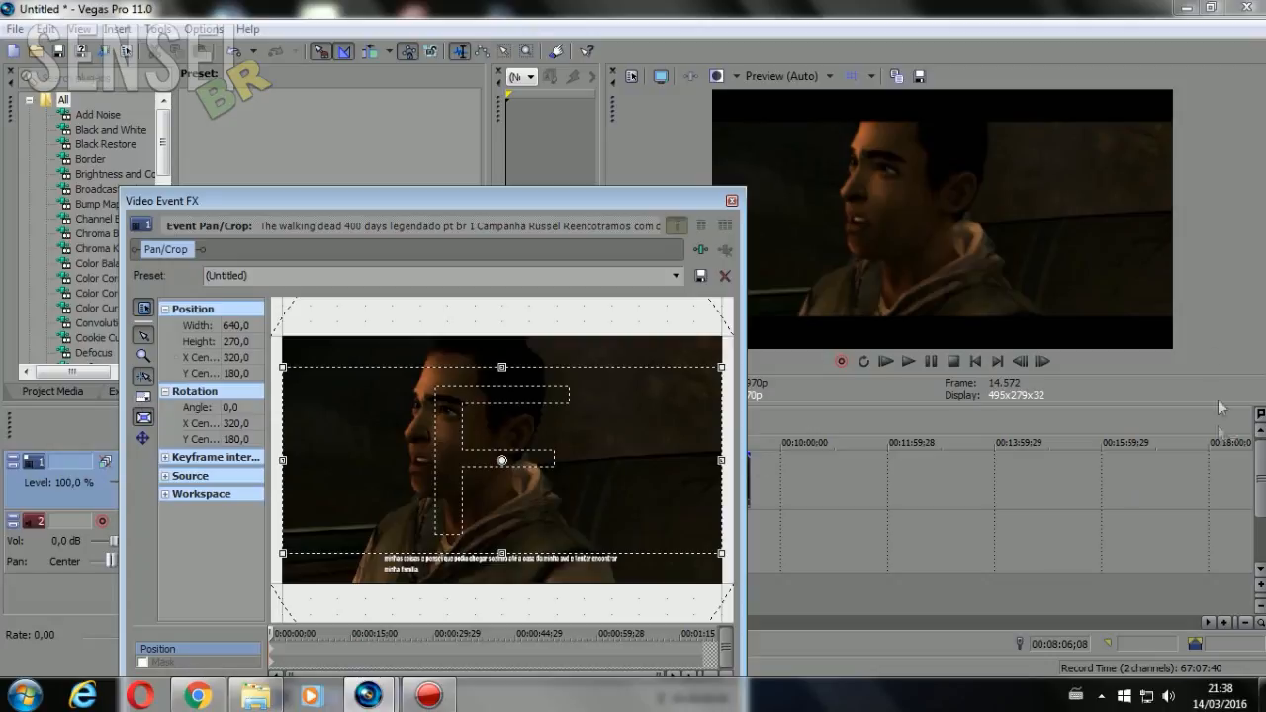
{"action": "right_click", "coordinate": [610, 410]}
{"action": "left_click", "coordinate": [648, 529]}
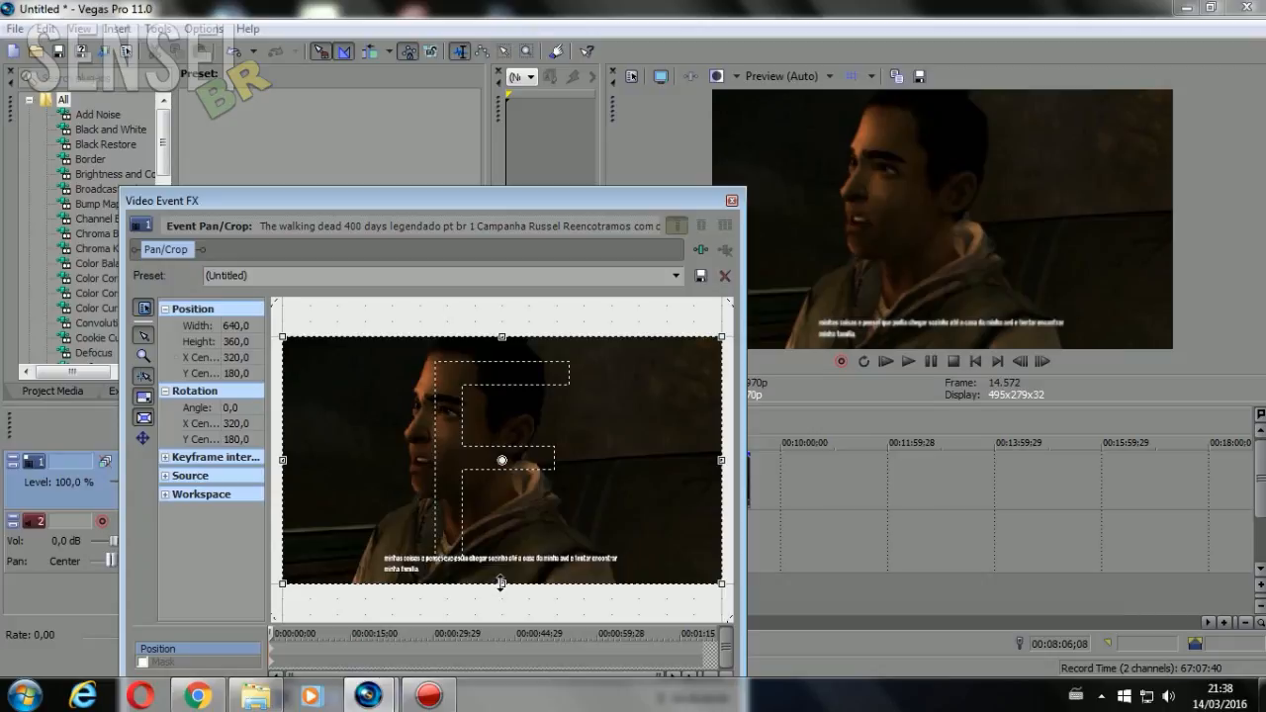
With Lock Aspect Ratio on, shrink the crop frame to 480 by 270, centre it at Y 157.5, and close Pan/Crop
{"action": "left_click_drag", "start_coordinate": [501, 579], "coordinate": [502, 552]}
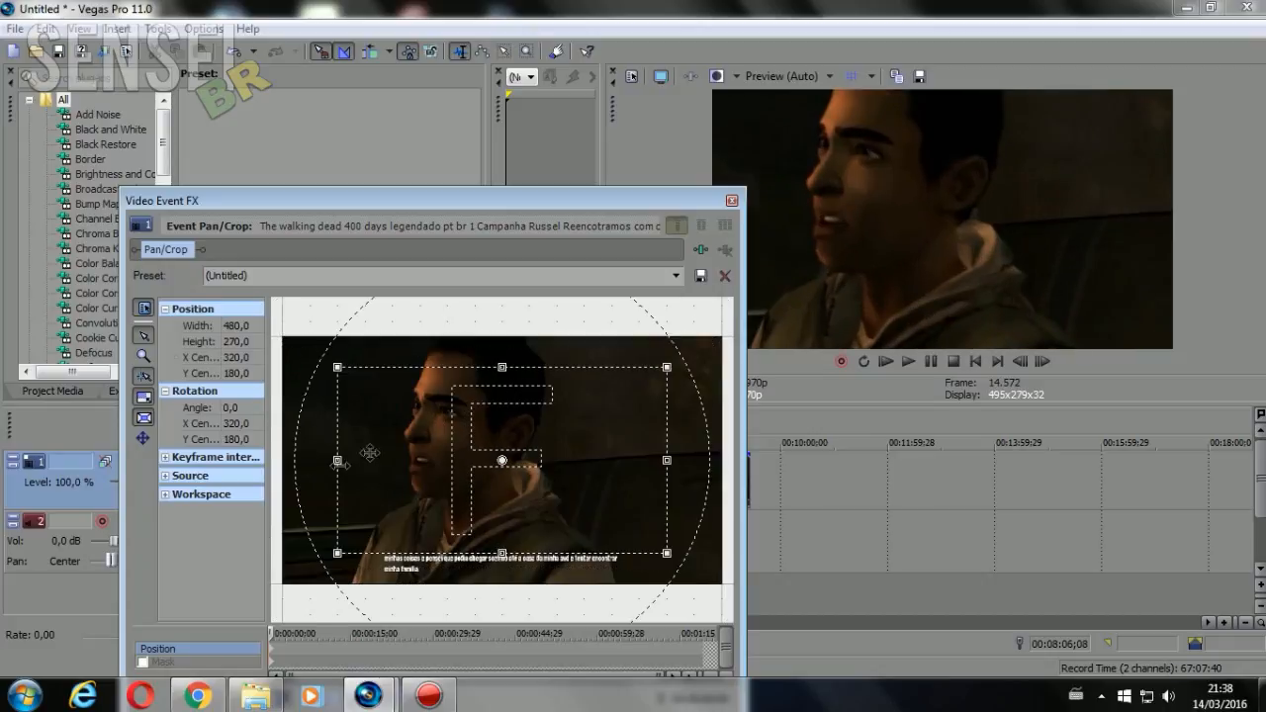
{"action": "mouse_move", "coordinate": [502, 561]}
{"action": "left_mouse_down"}
{"action": "mouse_move", "coordinate": [501, 574]}
{"action": "mouse_move", "coordinate": [501, 550]}
{"action": "left_mouse_up"}
{"action": "left_click_drag", "start_coordinate": [502, 551], "coordinate": [501, 536]}
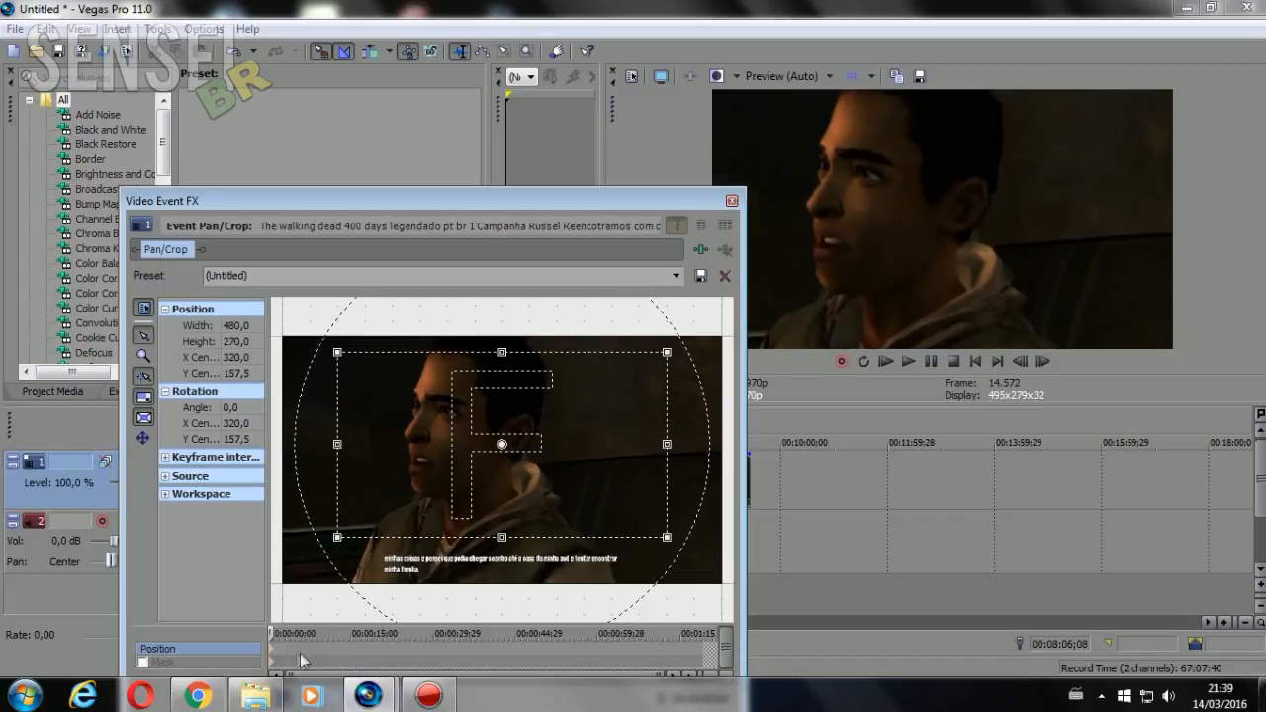
{"action": "left_click_drag", "start_coordinate": [272, 634], "coordinate": [187, 634]}
{"action": "key", "text": "Right"}
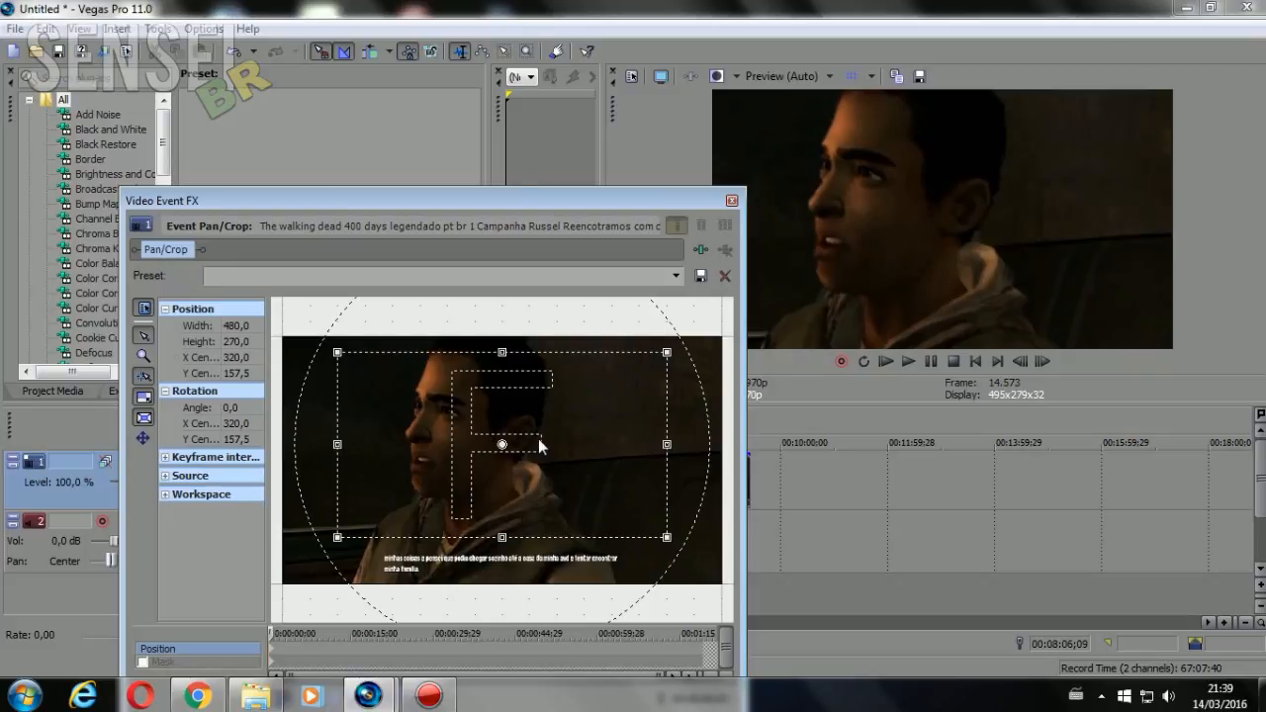
{"action": "left_click", "coordinate": [732, 201]}
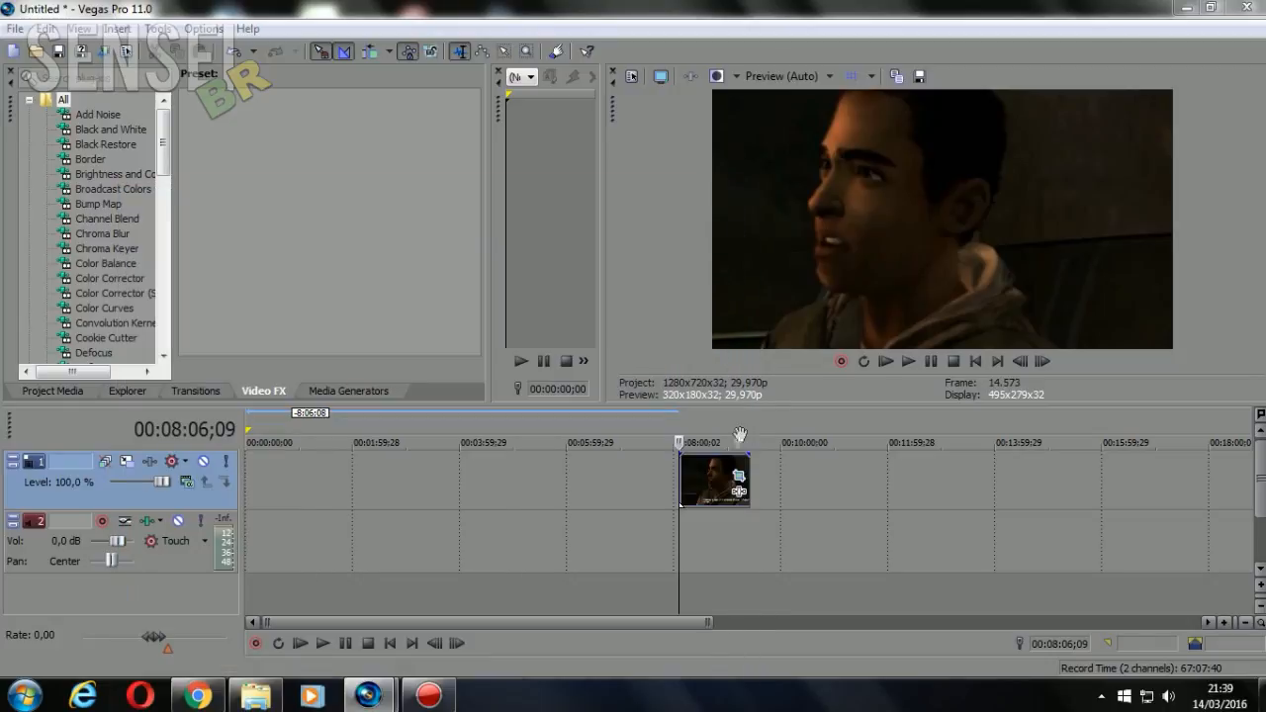
Check the cropped picture in the preview at several points along the clip between 00:08:22;29 and 00:08:56;09
{"action": "left_click", "coordinate": [723, 481]}
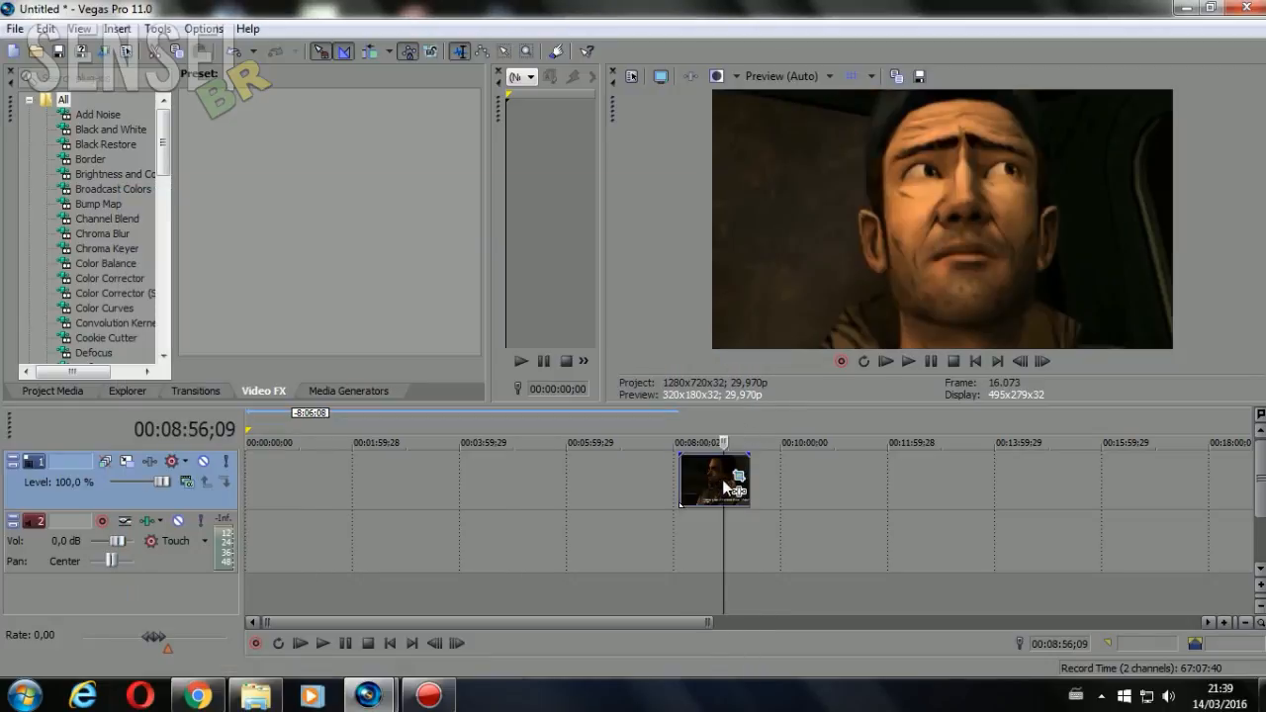
{"action": "left_click", "coordinate": [705, 480]}
{"action": "left_click", "coordinate": [693, 479]}
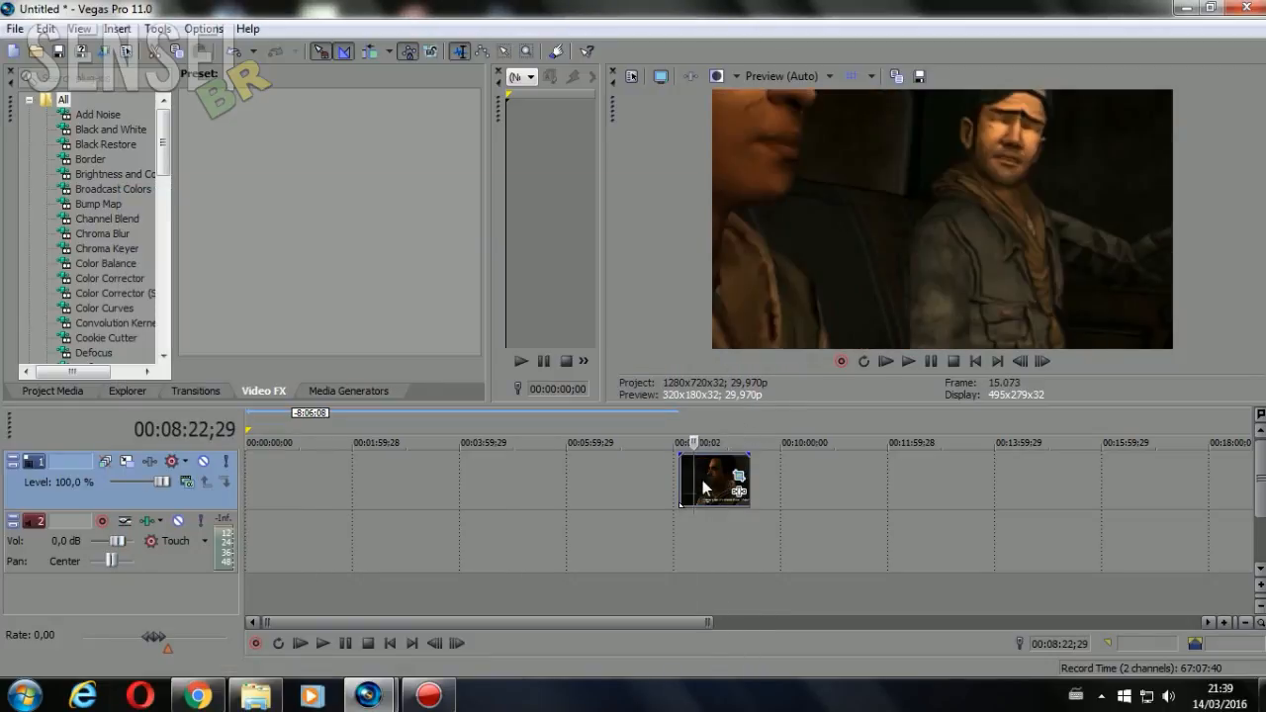
{"action": "left_click", "coordinate": [713, 480]}
{"action": "left_click", "coordinate": [725, 481]}
{"action": "left_click", "coordinate": [709, 484]}
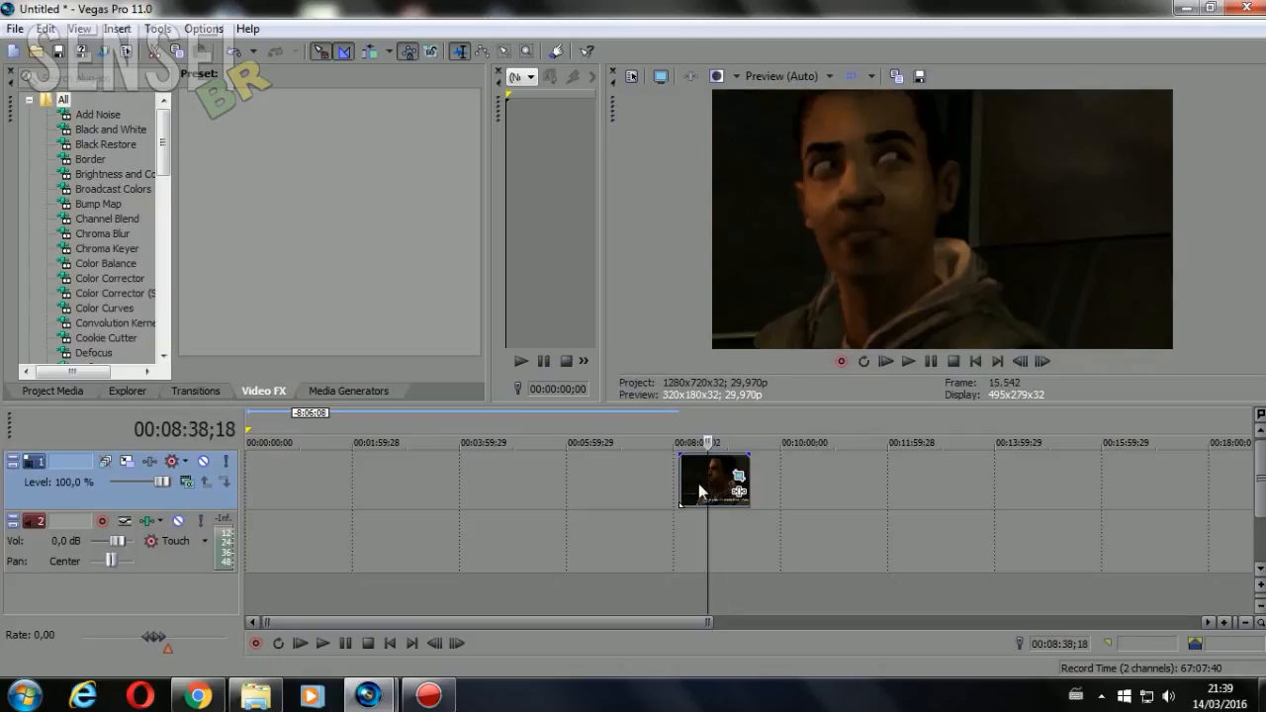
{"action": "left_click", "coordinate": [697, 484]}
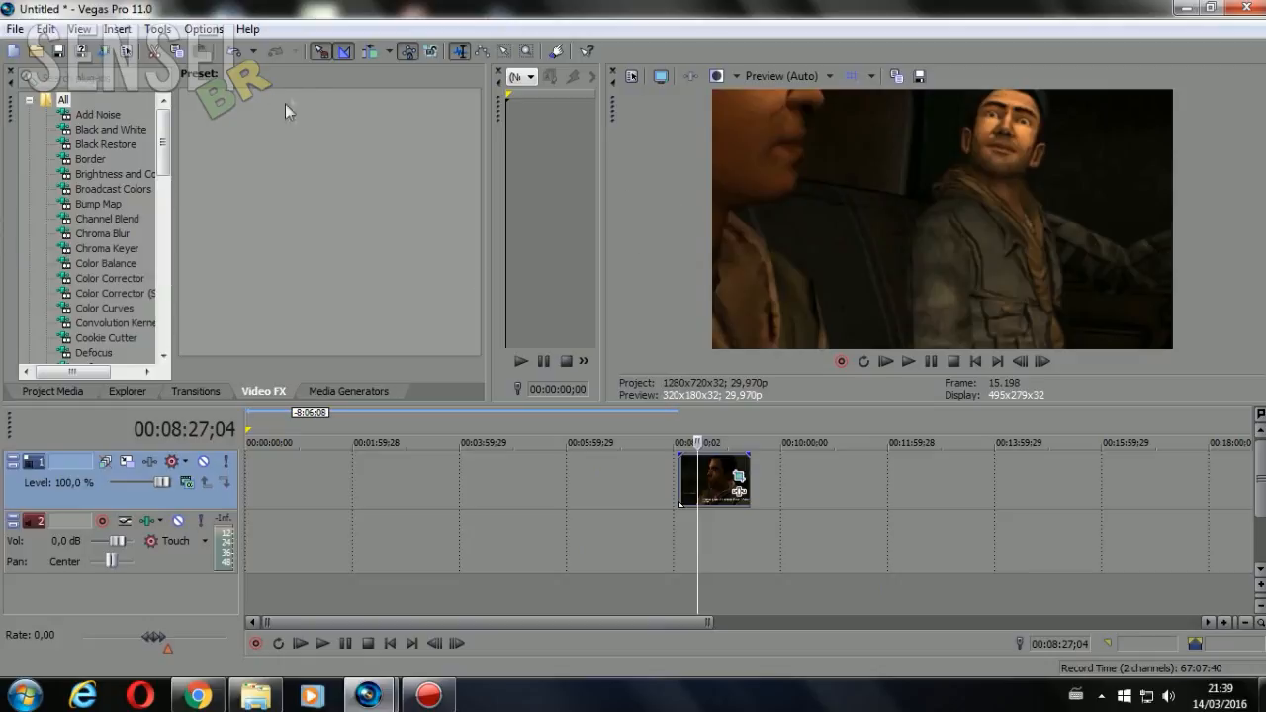
Add the Soft Contrast effect with the Soft Moderate Contrast preset to the clip and set Contrast to about 58.83
{"action": "left_click_drag", "start_coordinate": [166, 144], "coordinate": [165, 118]}
{"action": "left_click", "coordinate": [214, 391]}
{"action": "left_click", "coordinate": [263, 390]}
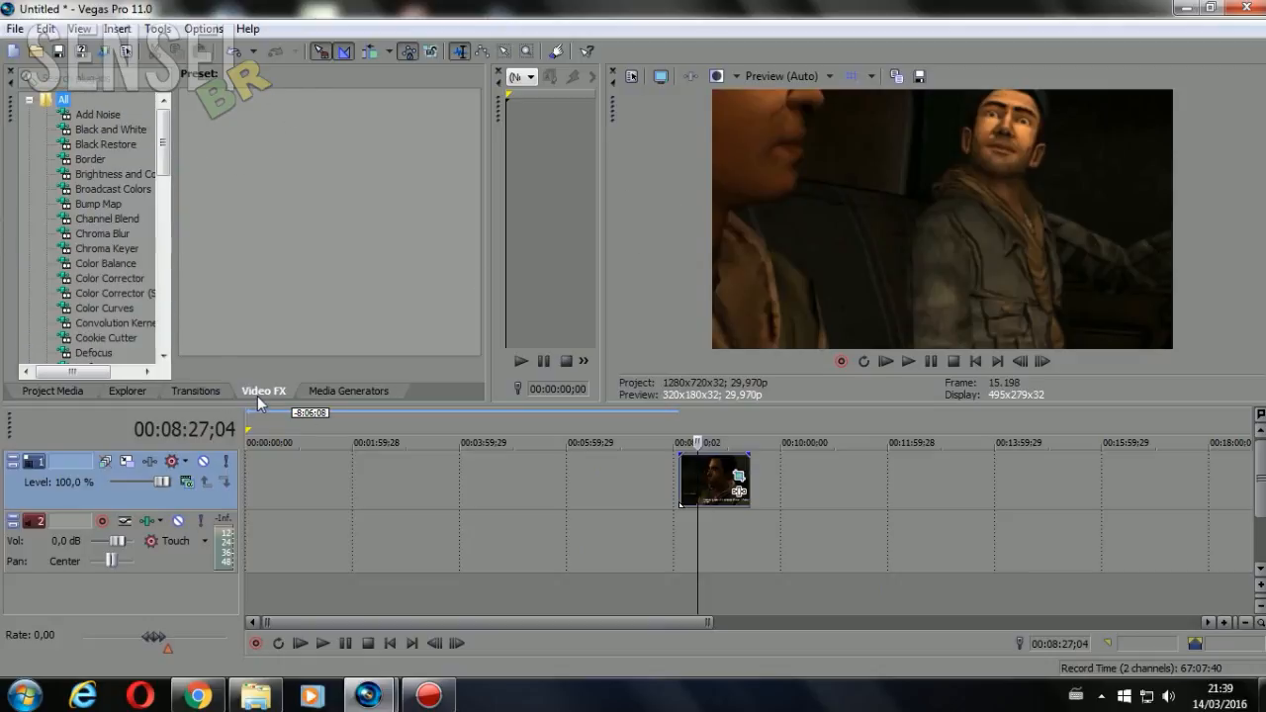
{"action": "left_click_drag", "start_coordinate": [165, 139], "coordinate": [8, 351]}
{"action": "left_click", "coordinate": [29, 338]}
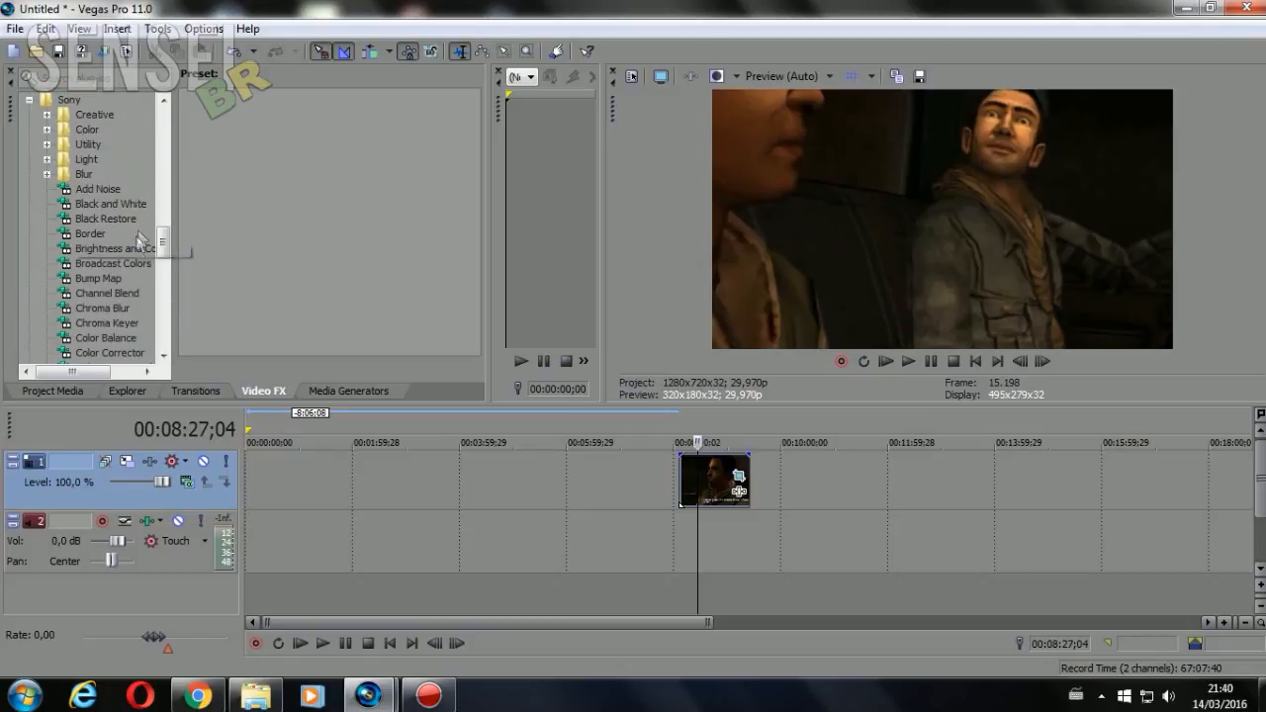
{"action": "left_click_drag", "start_coordinate": [166, 242], "coordinate": [166, 319]}
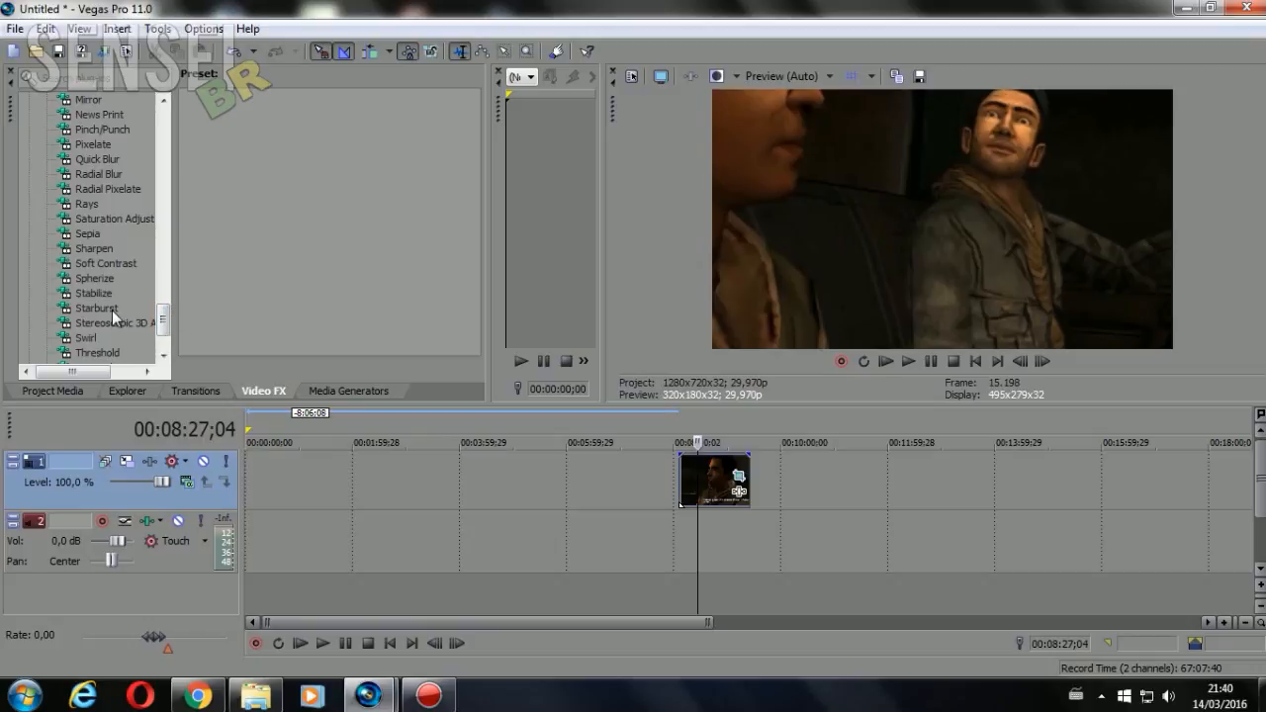
{"action": "left_click_drag", "start_coordinate": [239, 139], "coordinate": [713, 480]}
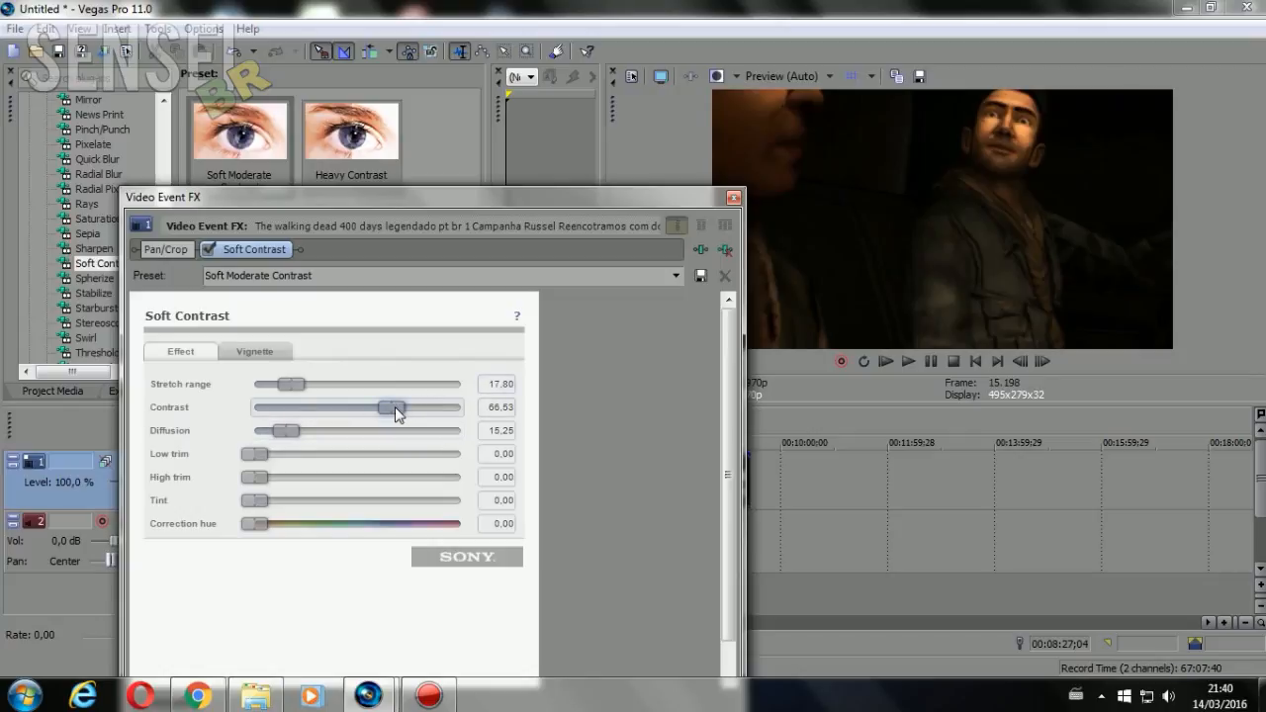
{"action": "mouse_move", "coordinate": [393, 413]}
{"action": "left_mouse_down"}
{"action": "mouse_move", "coordinate": [358, 407]}
{"action": "mouse_move", "coordinate": [377, 407]}
{"action": "left_mouse_up"}
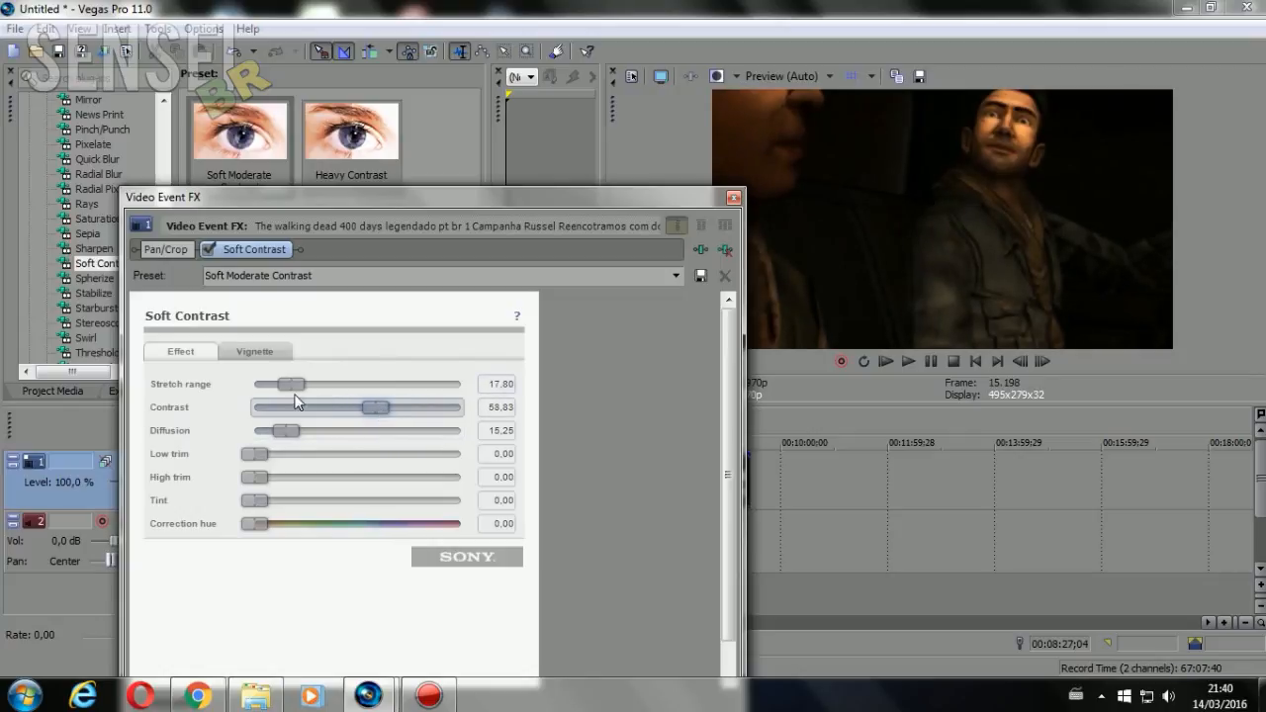
Try Soft Contrast with Stretch range at 84.31 and Contrast at 67.88, and check the clip in the preview up to 00:08:24;00
{"action": "left_click_drag", "start_coordinate": [276, 389], "coordinate": [395, 414]}
{"action": "left_click", "coordinate": [733, 197]}
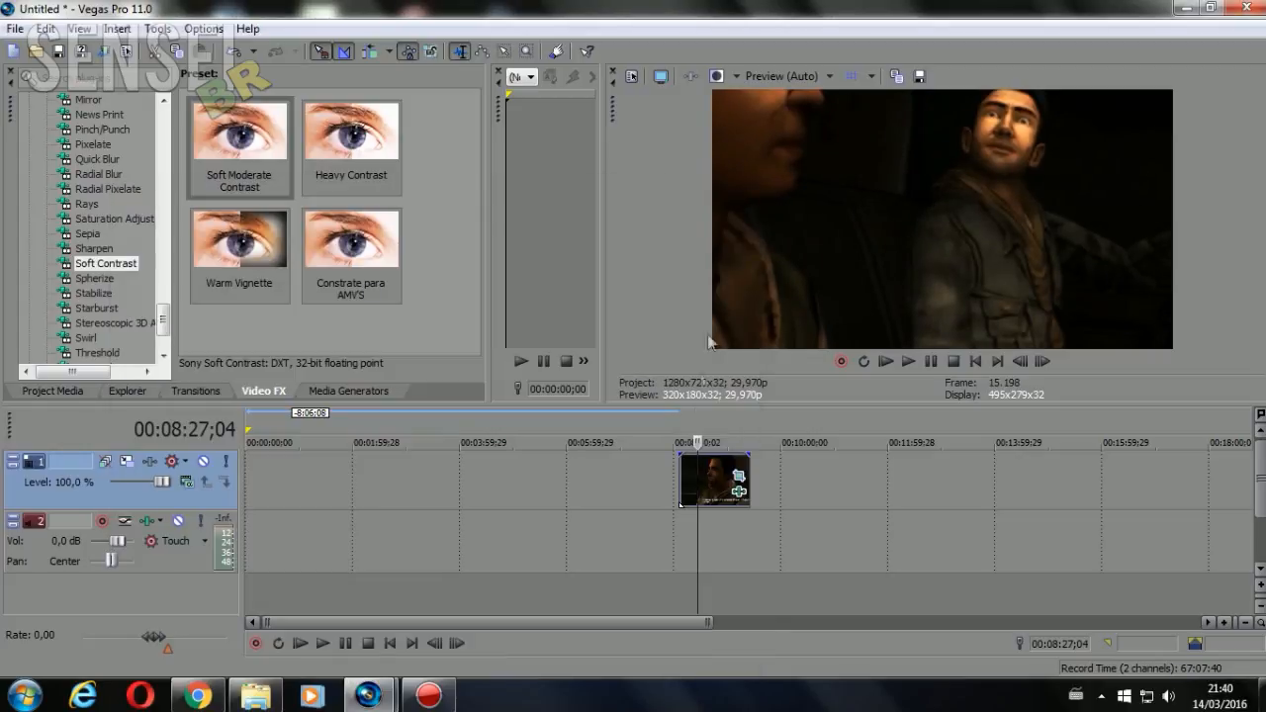
{"action": "left_click", "coordinate": [707, 480]}
{"action": "left_click", "coordinate": [694, 481]}
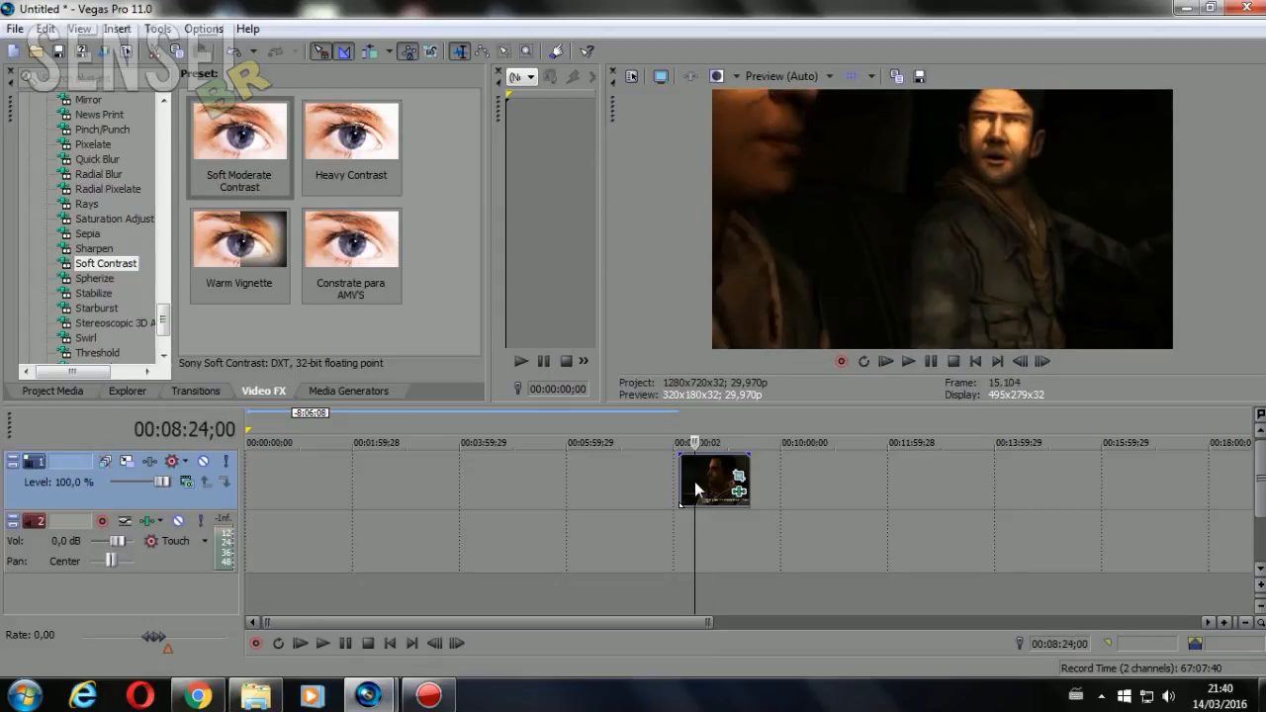
Set the clip's Soft Contrast Stretch range to 99.24 and Contrast to 52.95, and close the event effects
{"action": "left_click", "coordinate": [738, 478]}
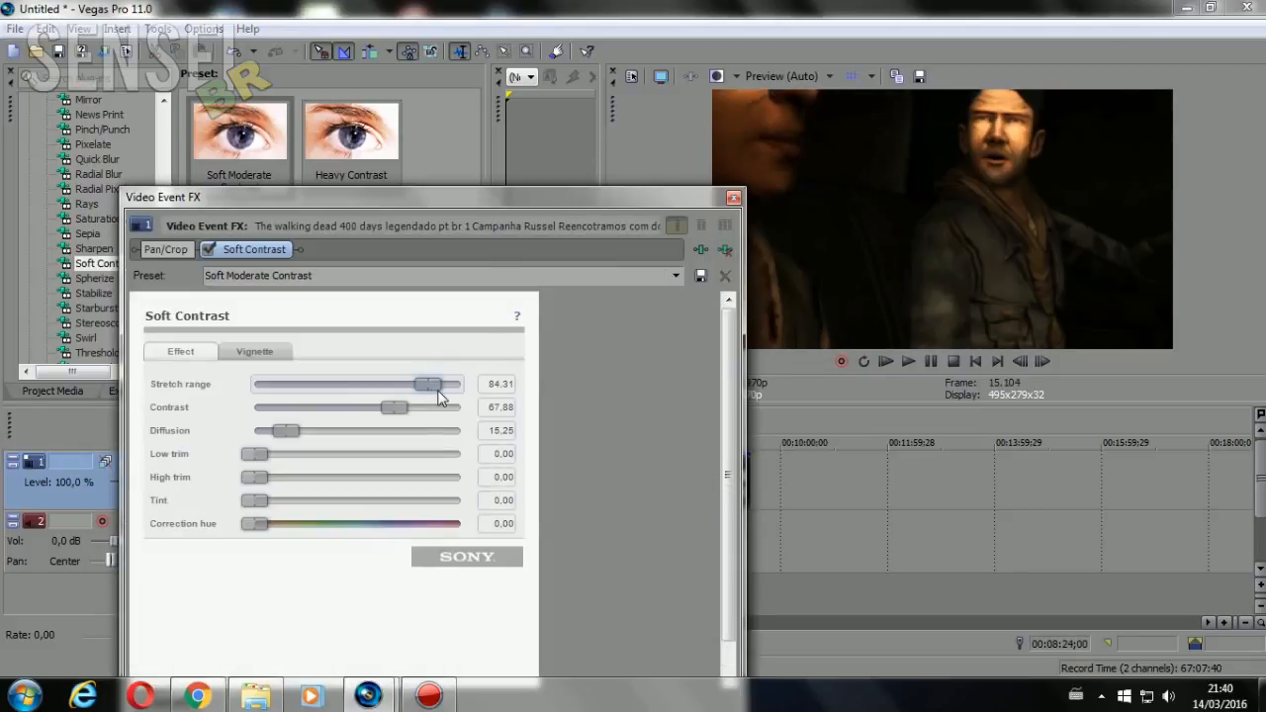
{"action": "left_click_drag", "start_coordinate": [432, 385], "coordinate": [460, 385]}
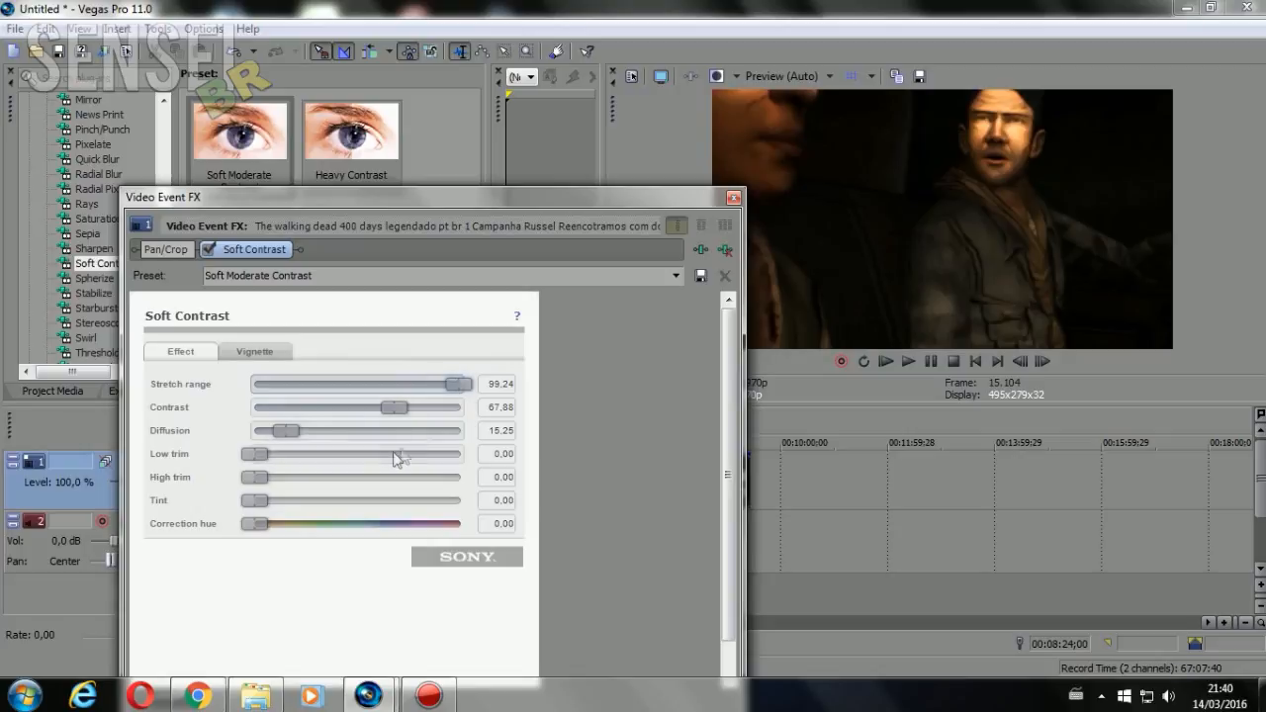
{"action": "left_click_drag", "start_coordinate": [393, 412], "coordinate": [373, 416]}
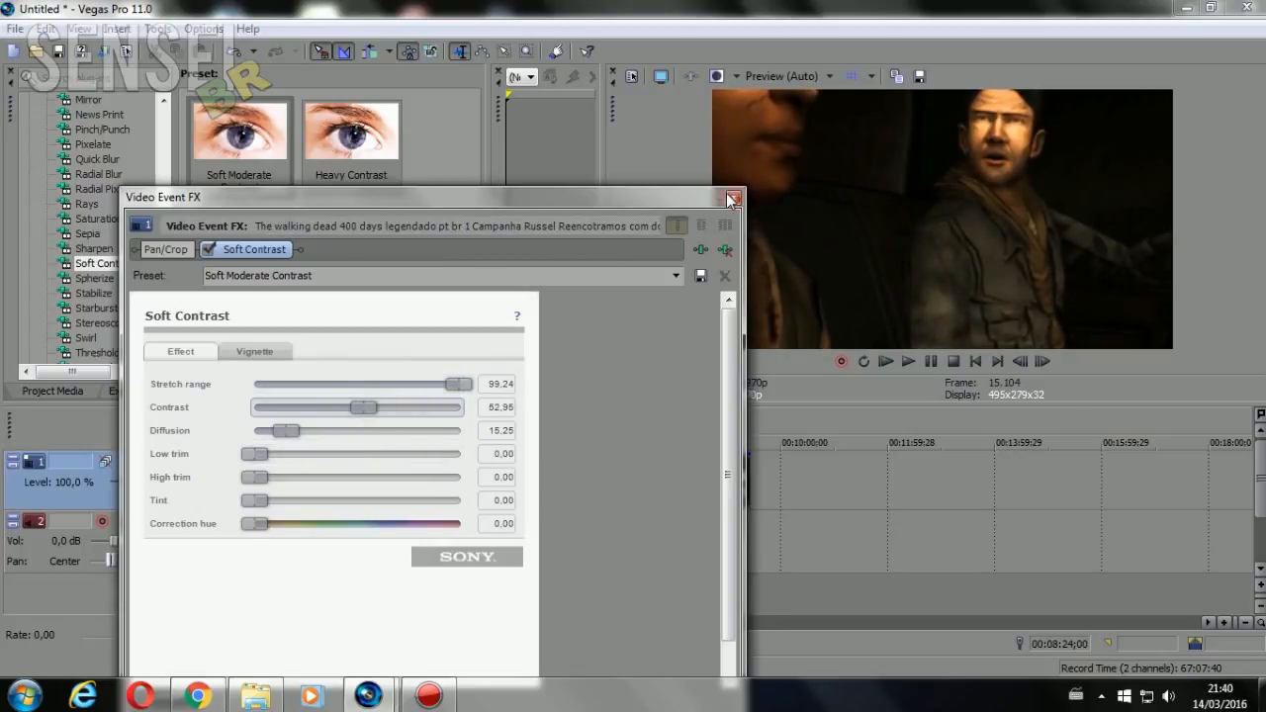
{"action": "left_click", "coordinate": [733, 197]}
Check the adjusted contrast at several points along the clip up to 00:08:52;04 and review the Soft Contrast settings
{"action": "left_click", "coordinate": [717, 490]}
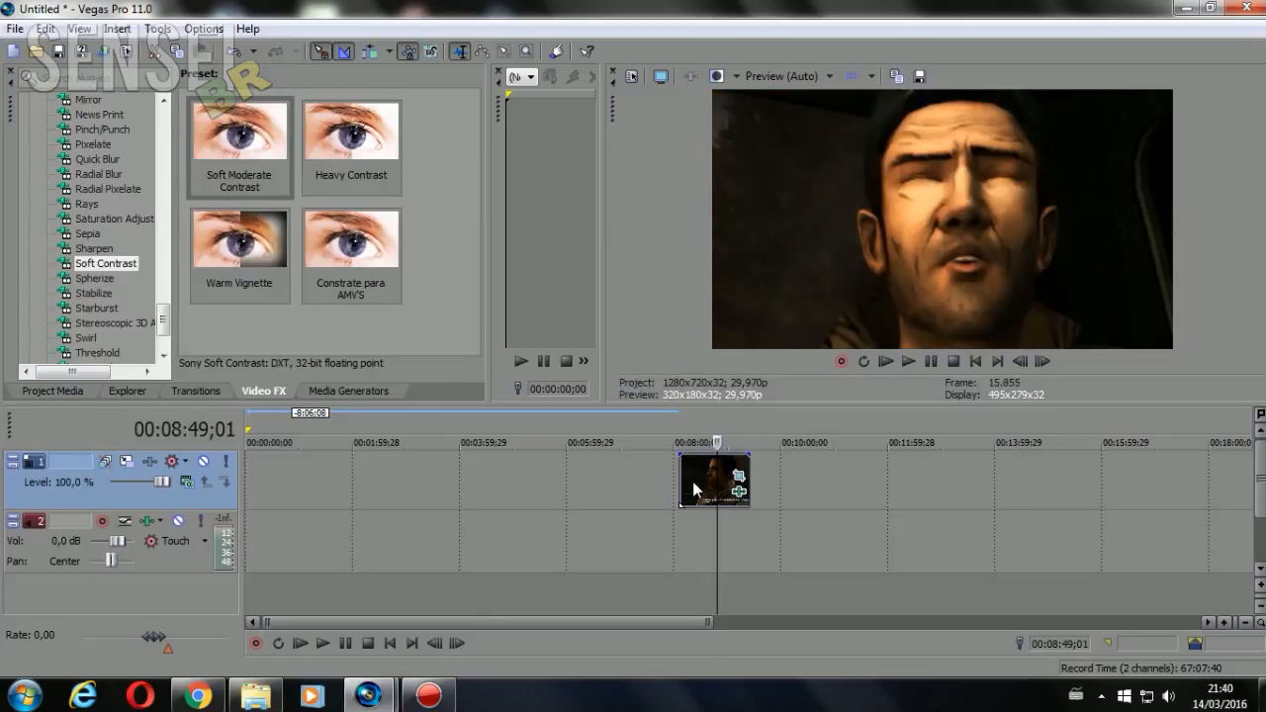
{"action": "left_click", "coordinate": [693, 480]}
{"action": "left_click", "coordinate": [689, 481]}
{"action": "left_click", "coordinate": [705, 479]}
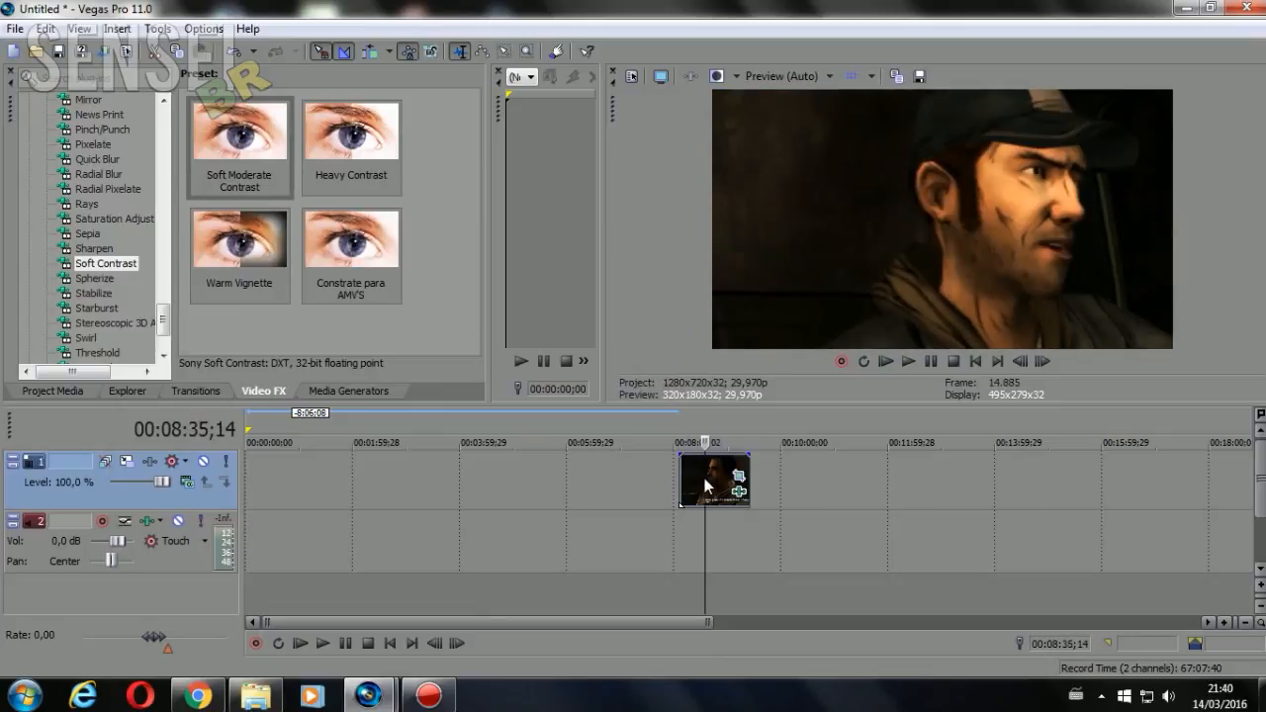
{"action": "left_click", "coordinate": [722, 482]}
{"action": "left_click", "coordinate": [736, 479]}
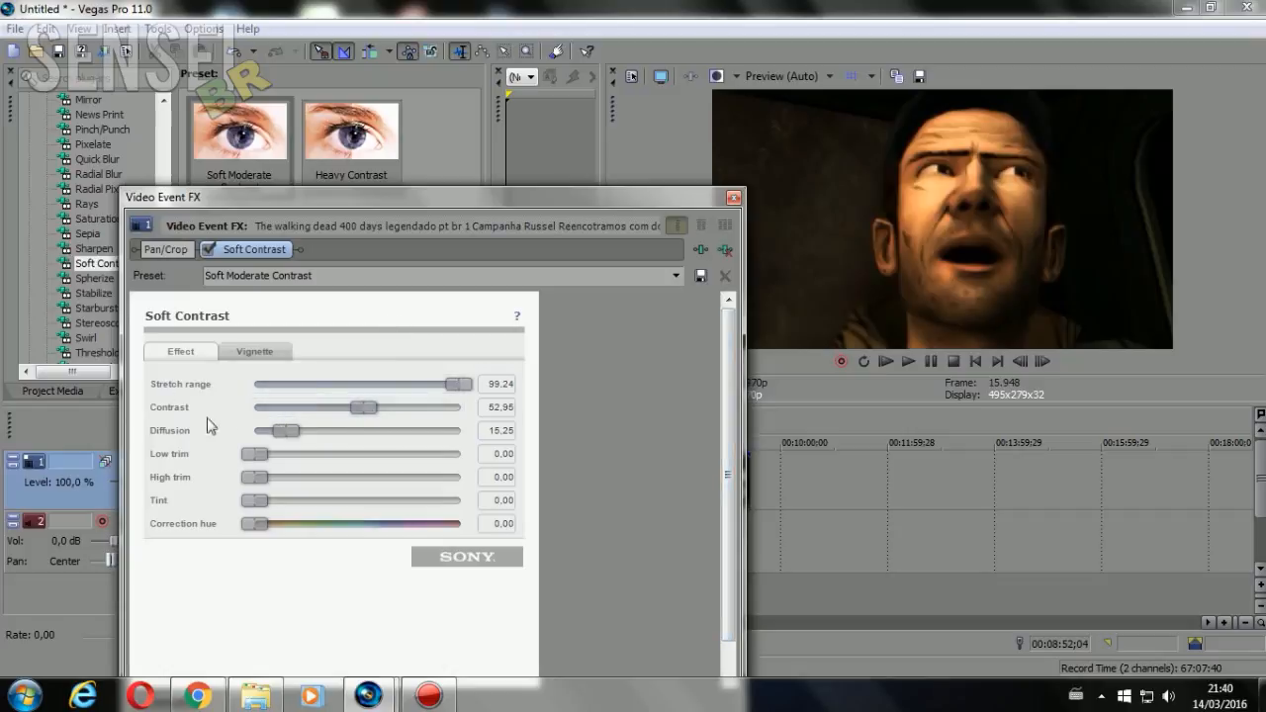
{"action": "left_click", "coordinate": [734, 197]}
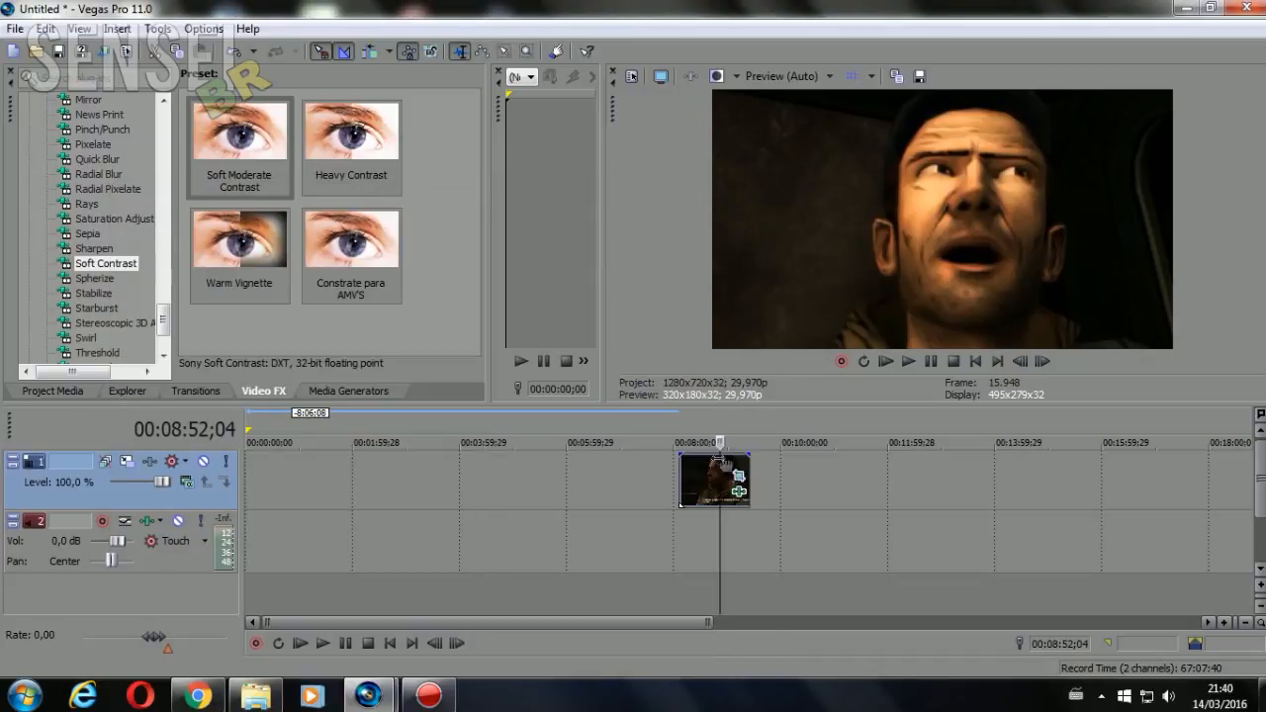
Place the cursor at the clip's start, 00:08:06;08, and insert a new video track
{"action": "left_click", "coordinate": [677, 479]}
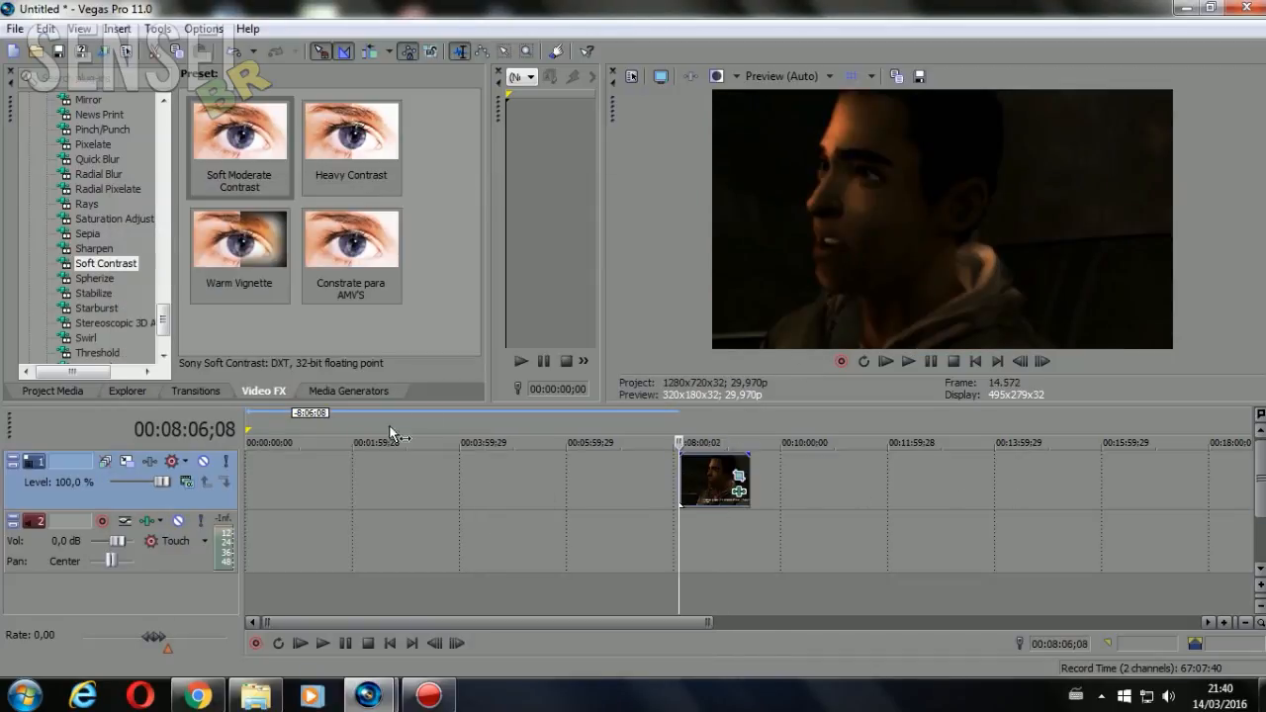
{"action": "right_click", "coordinate": [583, 607]}
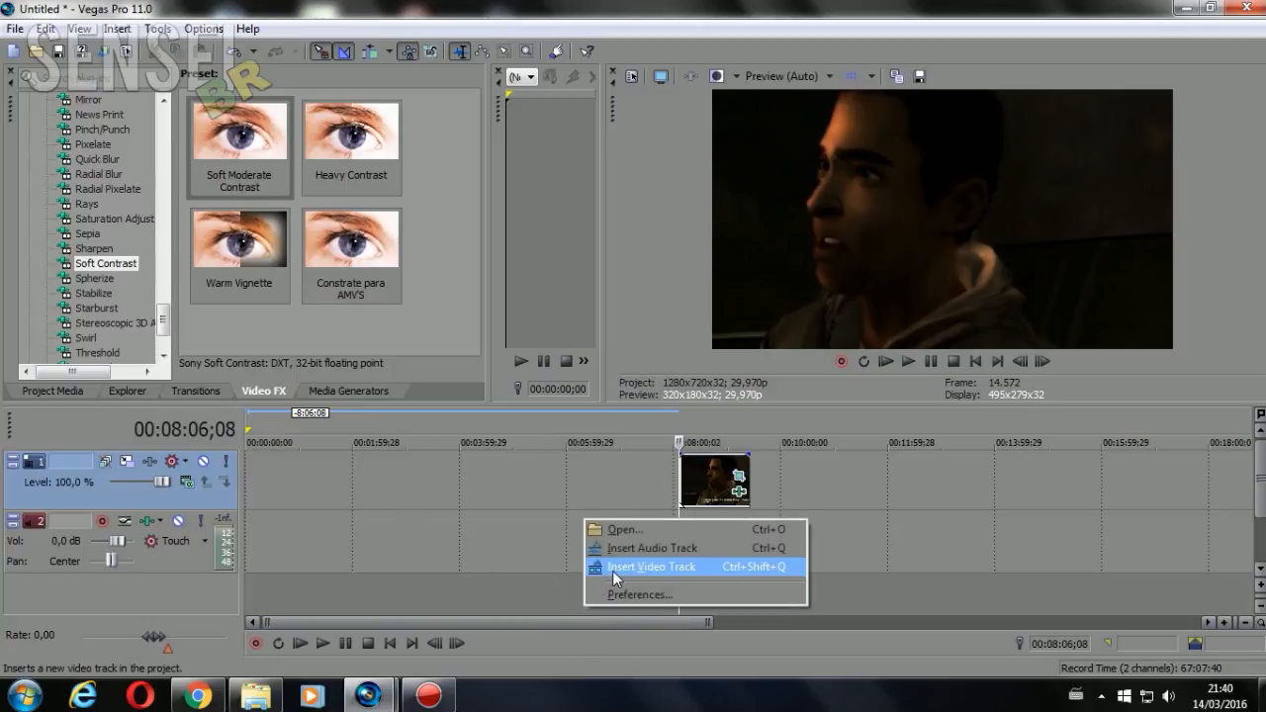
{"action": "left_click", "coordinate": [613, 568]}
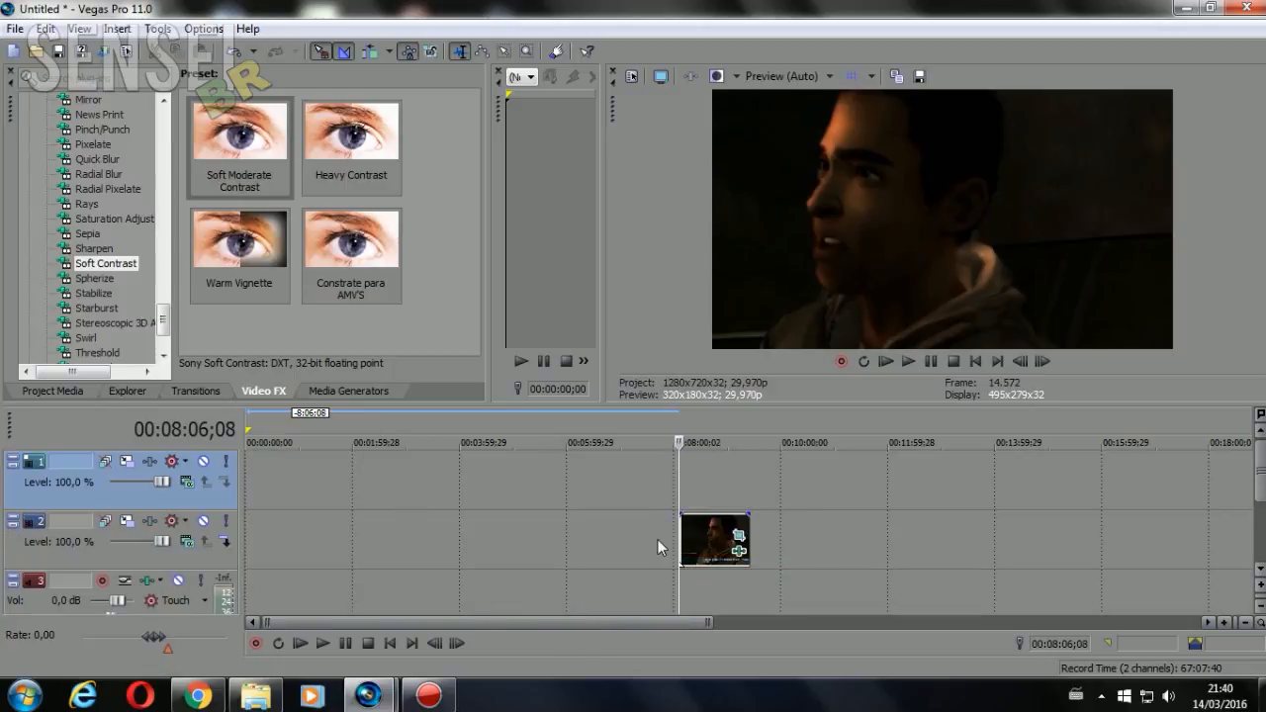
Preview the clip at 00:08:39;19 and 00:08:17;22, and return the cursor to its start at 00:08:06;08
{"action": "left_click", "coordinate": [692, 542]}
{"action": "left_click", "coordinate": [709, 544]}
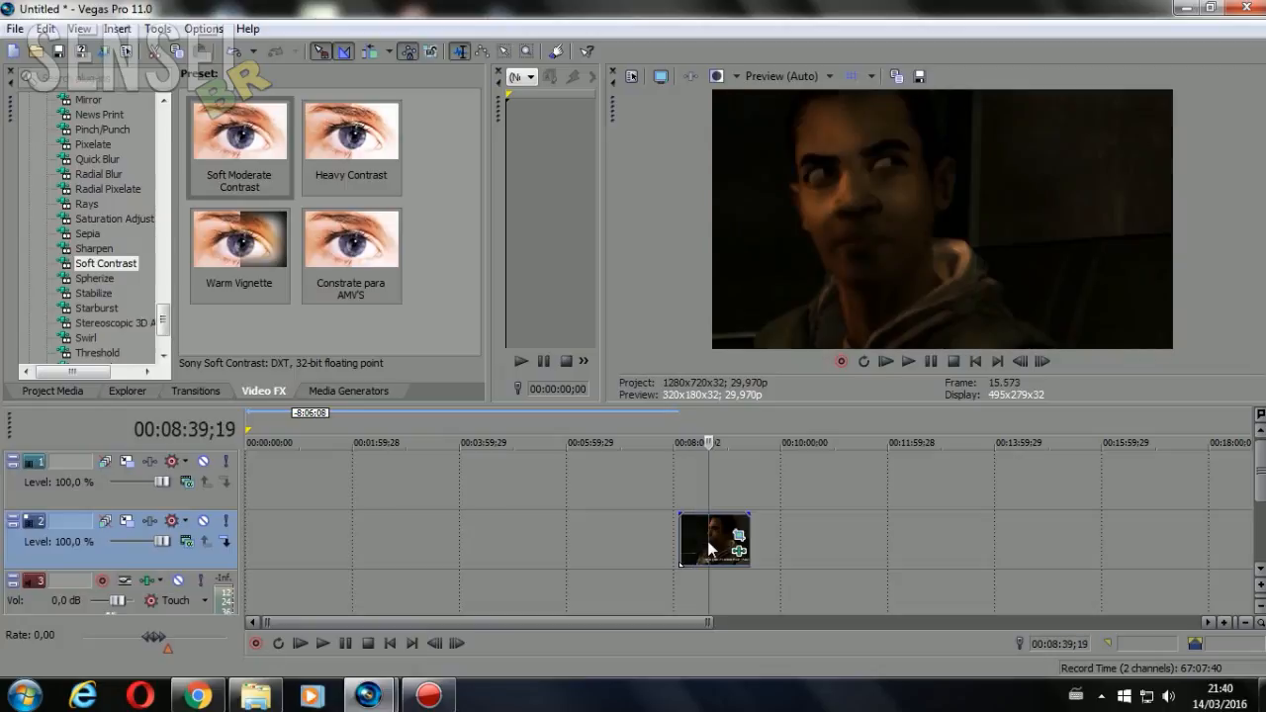
{"action": "left_click", "coordinate": [689, 552]}
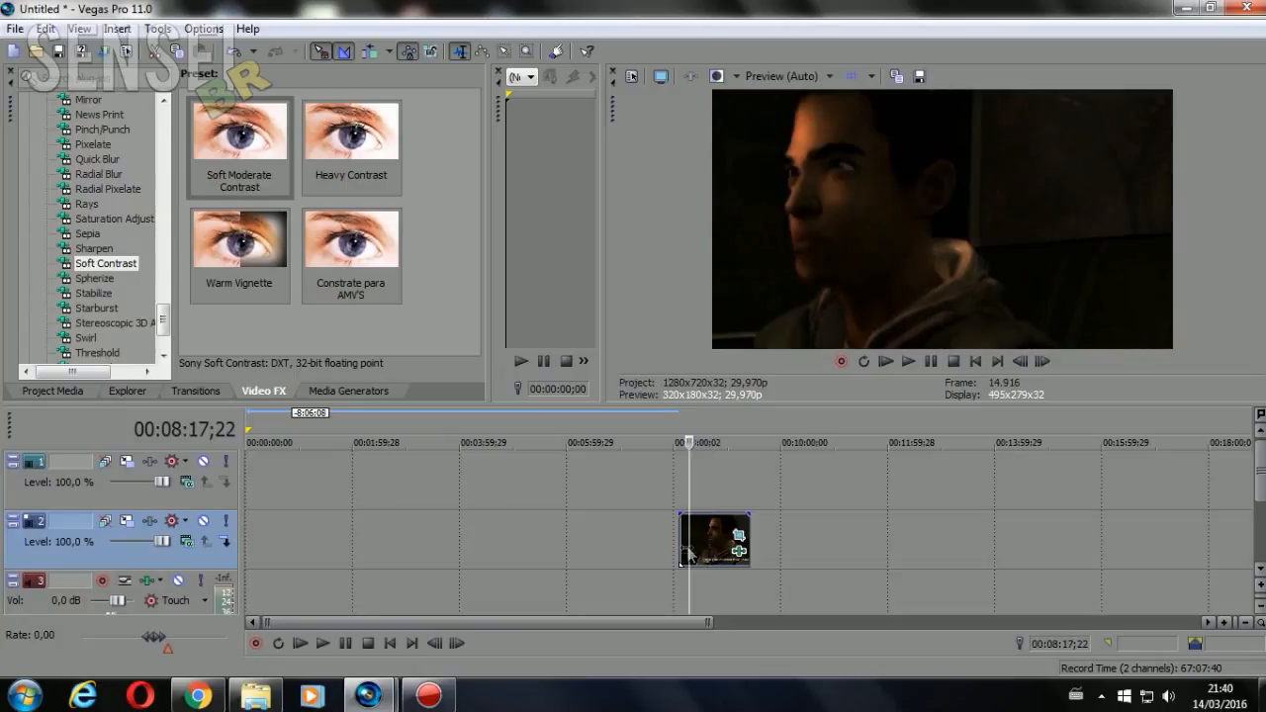
{"action": "left_click", "coordinate": [688, 553]}
{"action": "left_click", "coordinate": [682, 549]}
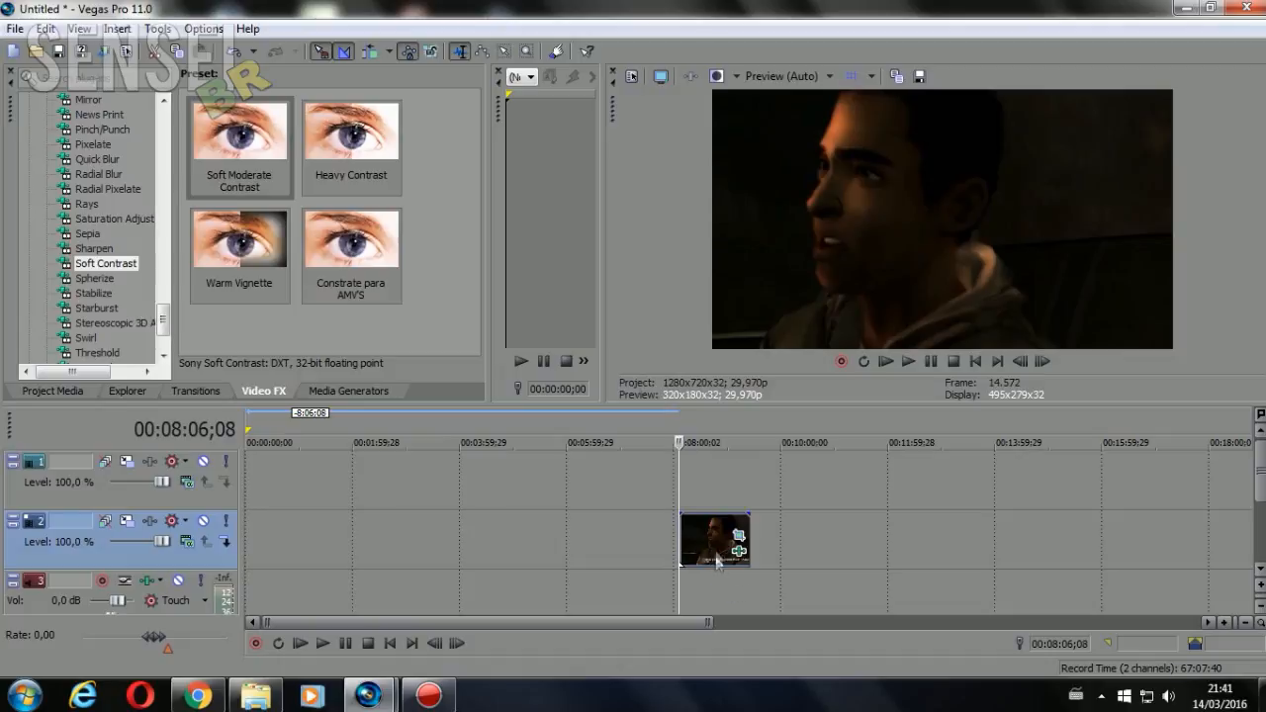
Switch to Chrome, search Google for "Efeito de carros", look through the results and return to Vegas Pro
{"action": "left_click", "coordinate": [203, 695]}
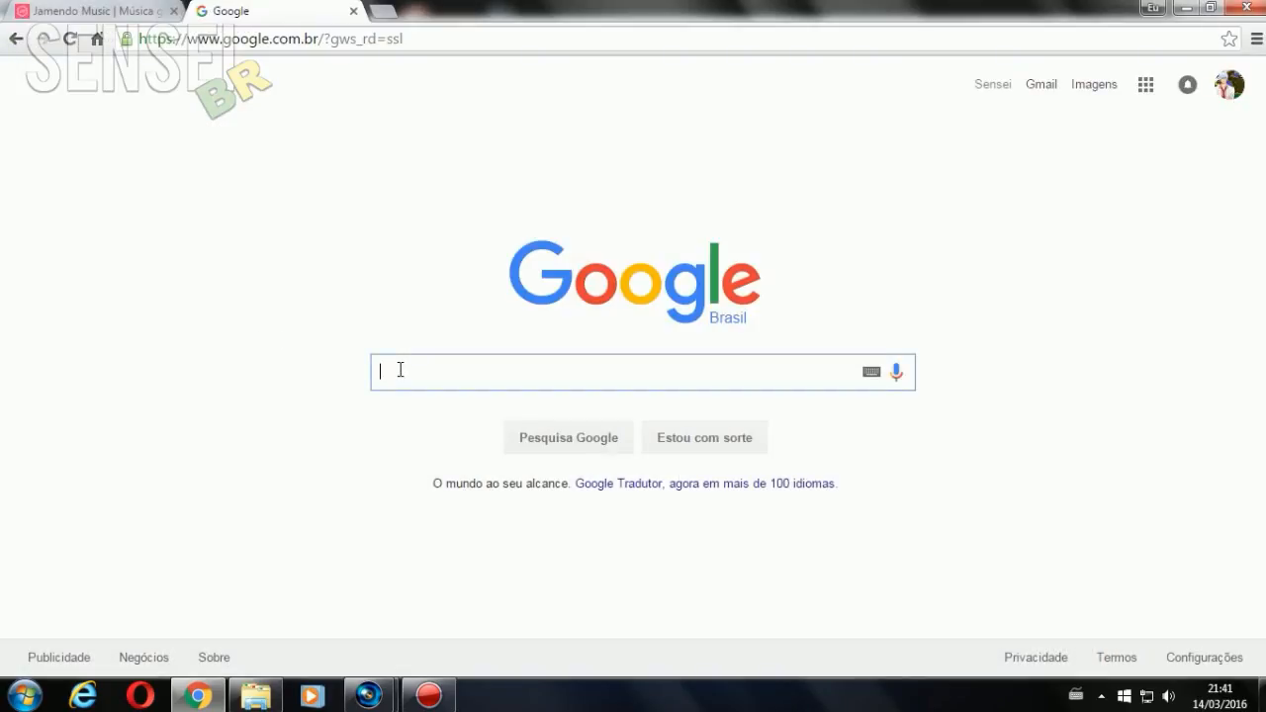
{"action": "type", "text": "Efeito de carros"}
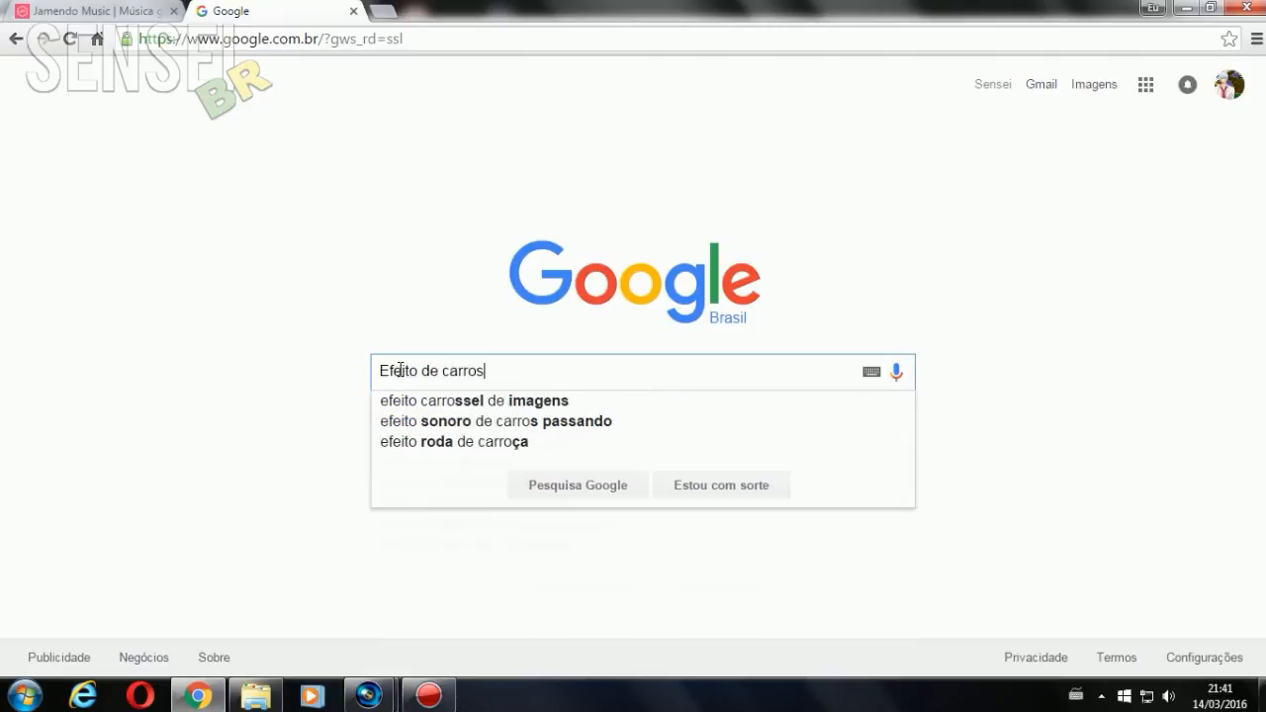
{"action": "key", "text": "Return"}
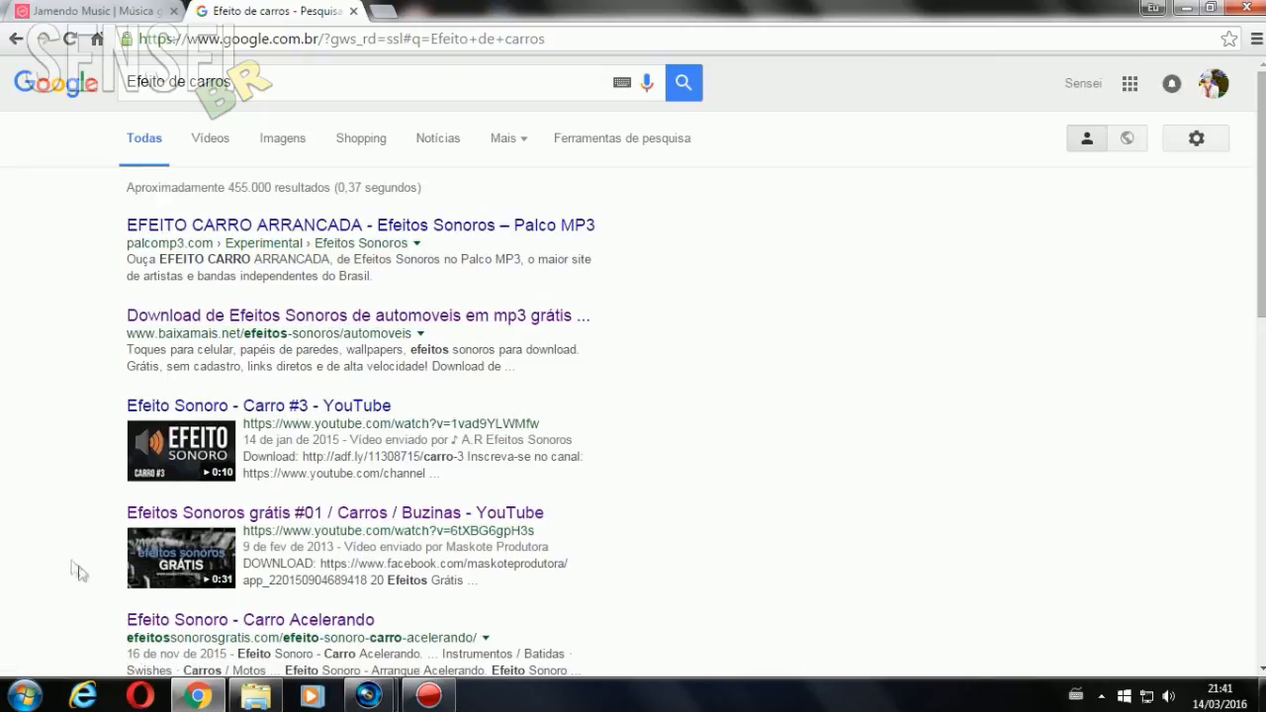
{"action": "scroll", "coordinate": [400, 475], "scroll_direction": "down", "scroll_amount": 1}
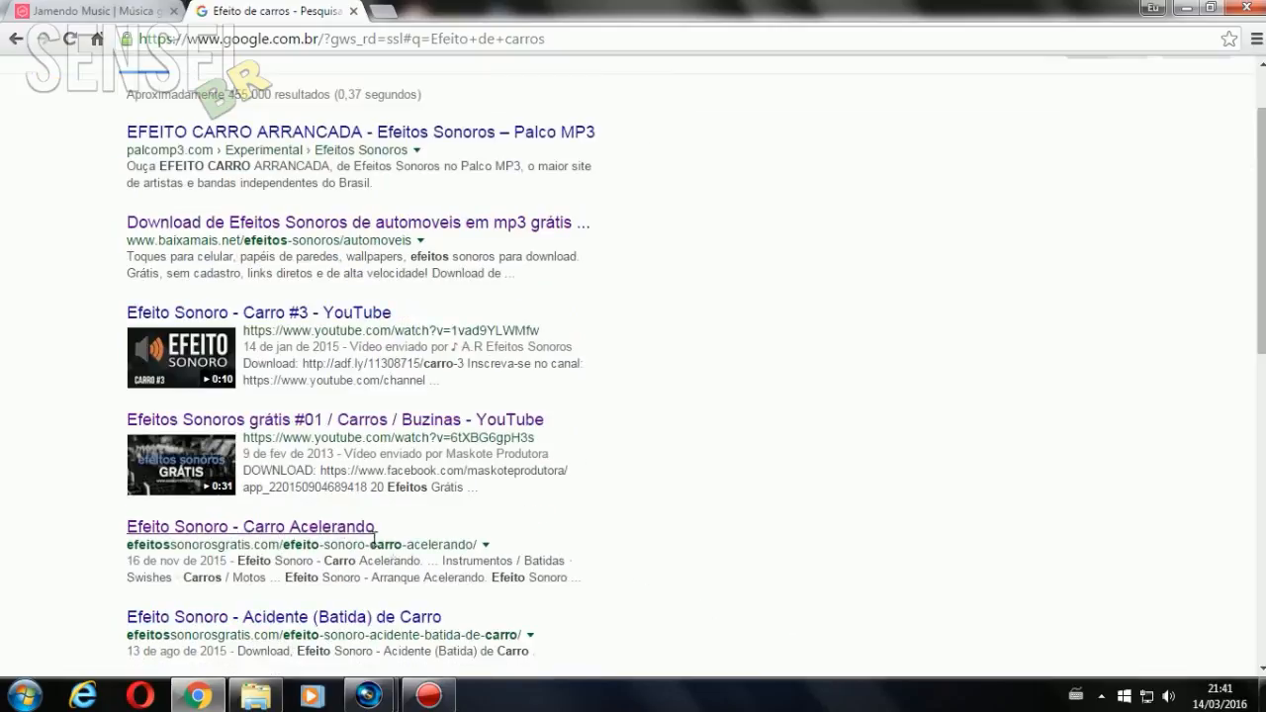
{"action": "mouse_move", "coordinate": [372, 704]}
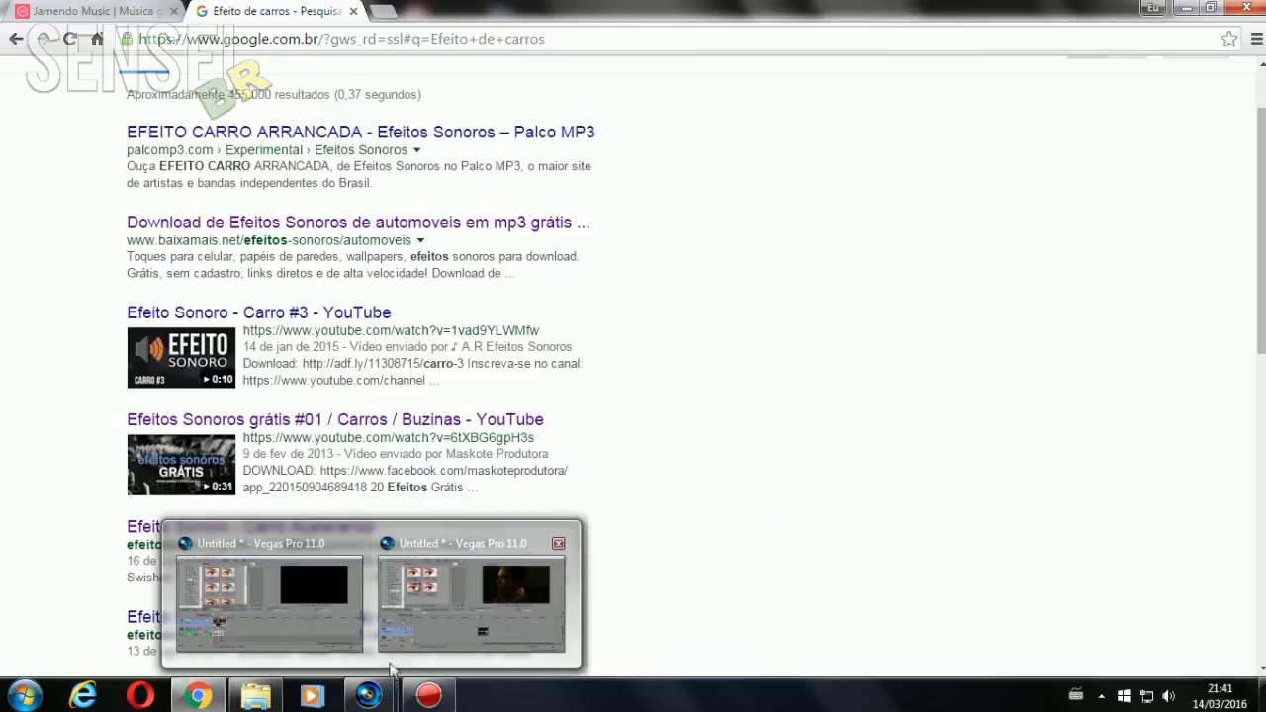
{"action": "left_click", "coordinate": [405, 641]}
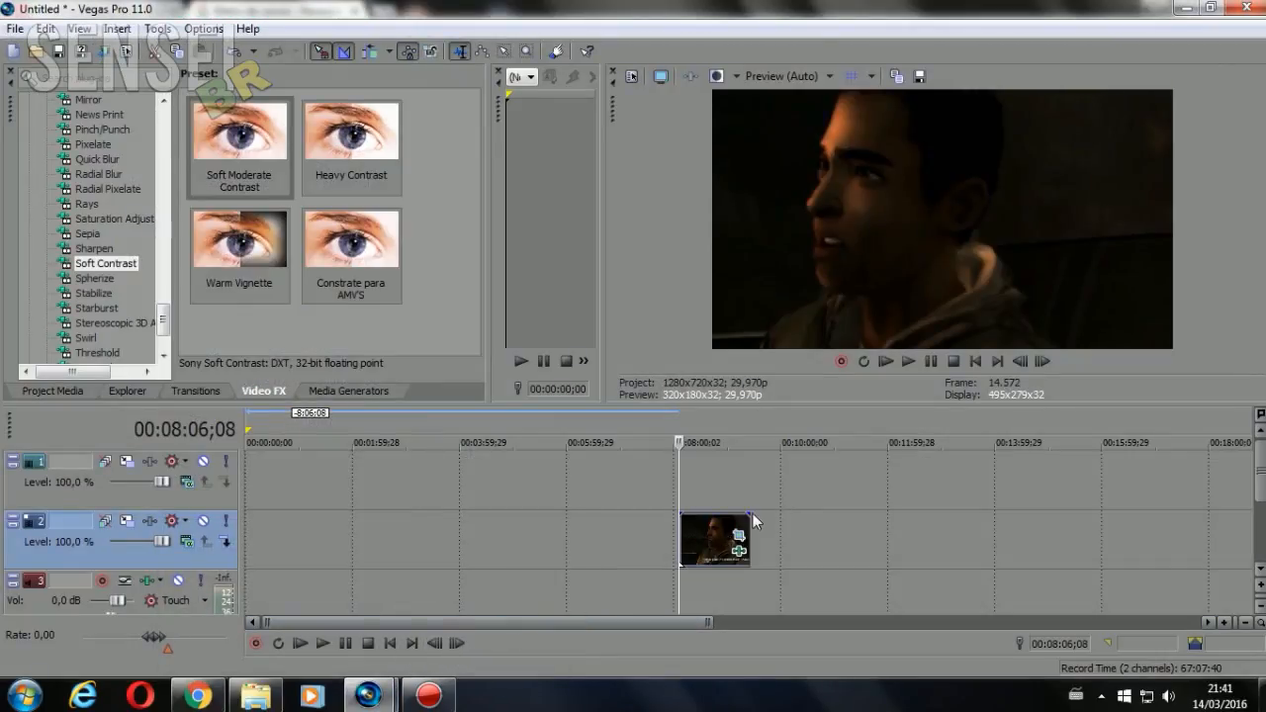
In Windows Explorer, find Car Engine Run 01 in Dublagens > Efeitos sonoros and add it to Vegas Pro's audio track at 00:08:06;08
{"action": "left_click", "coordinate": [233, 697]}
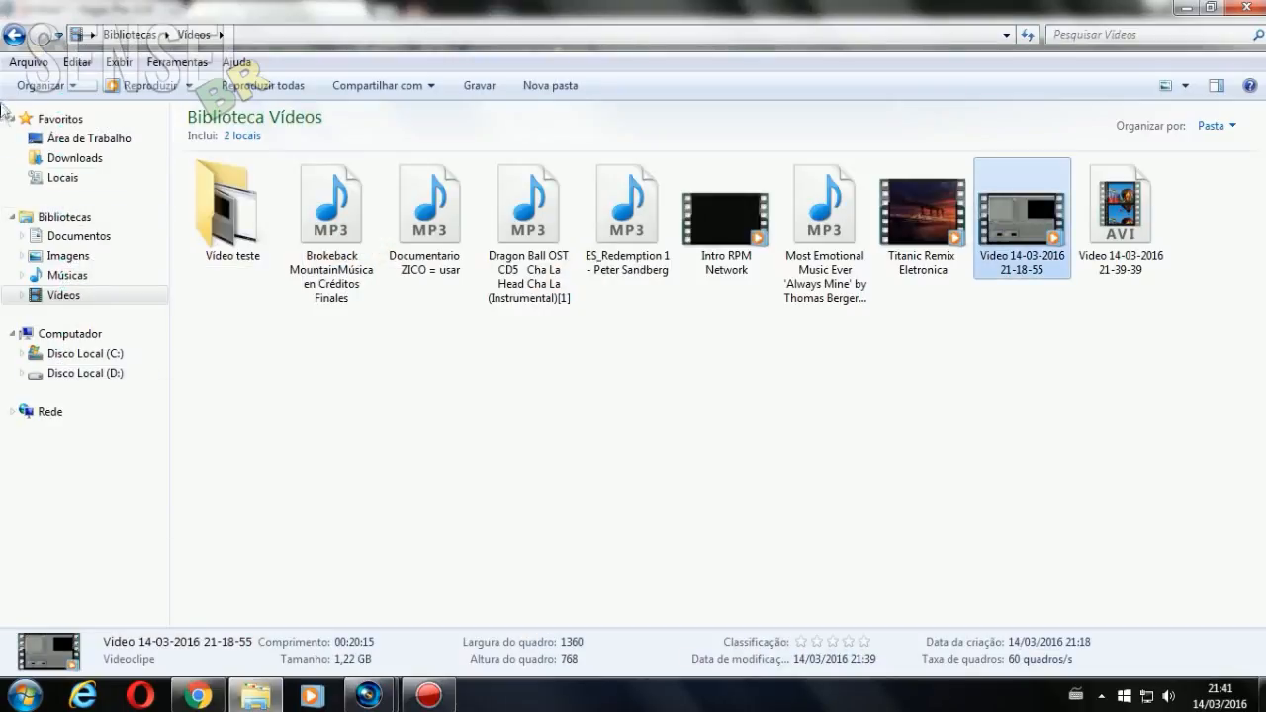
{"action": "left_click", "coordinate": [12, 36]}
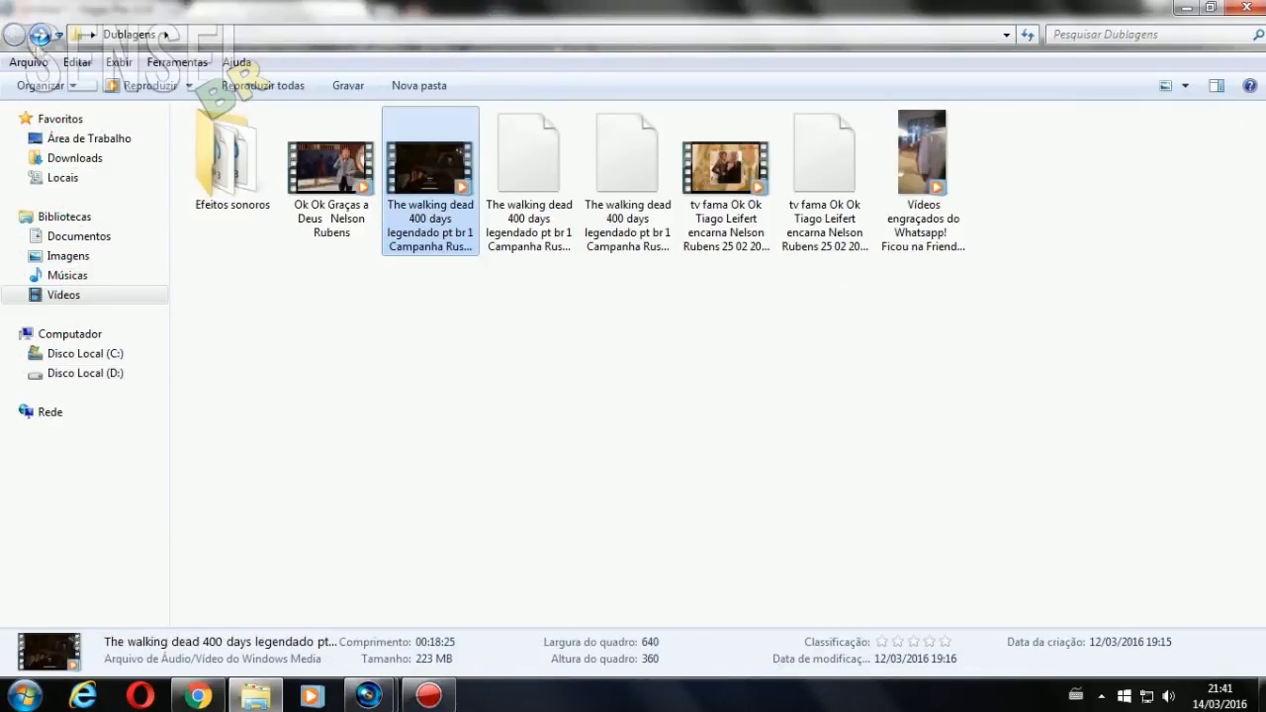
{"action": "double_click", "coordinate": [255, 201]}
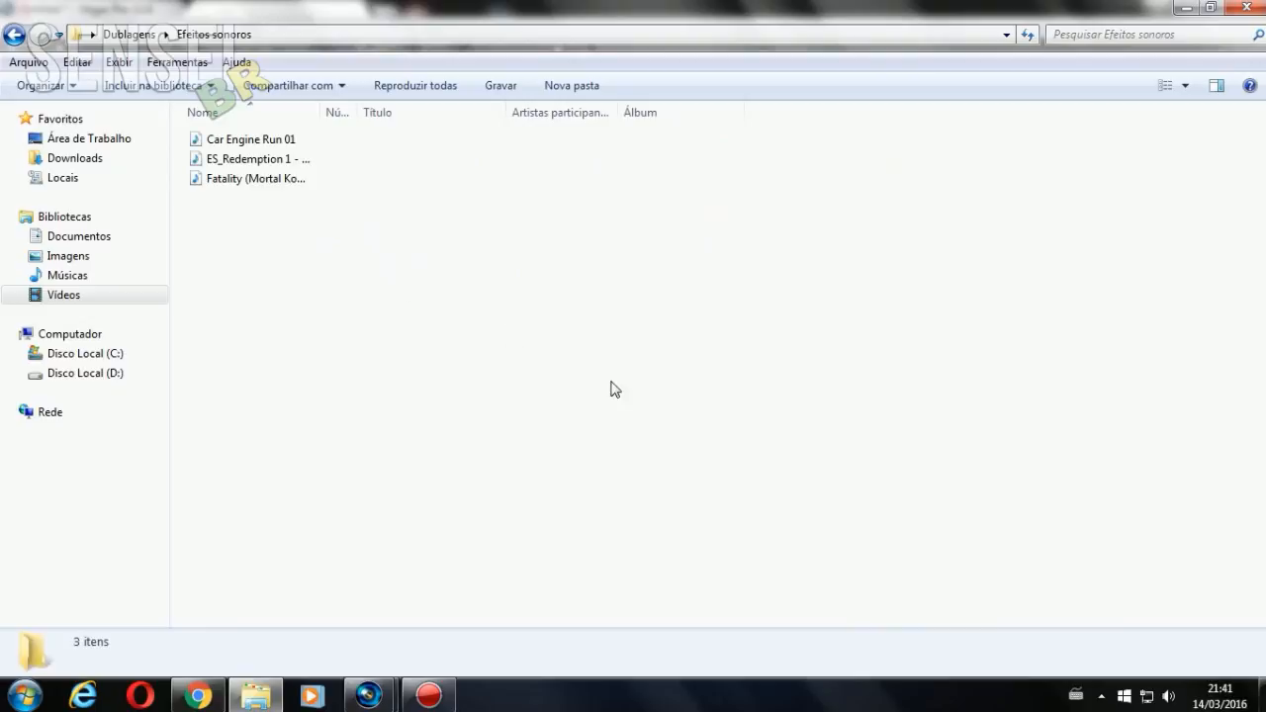
{"action": "left_click", "coordinate": [238, 142]}
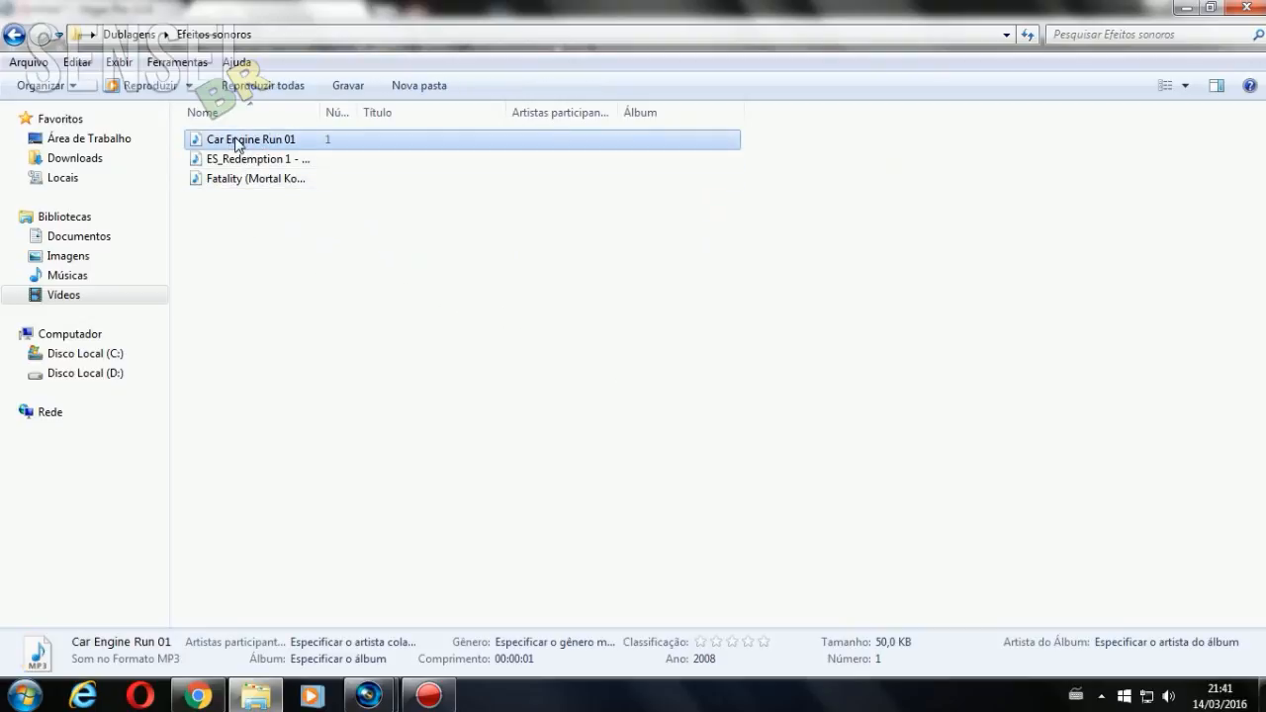
{"action": "left_click_drag", "start_coordinate": [242, 147], "coordinate": [411, 643]}
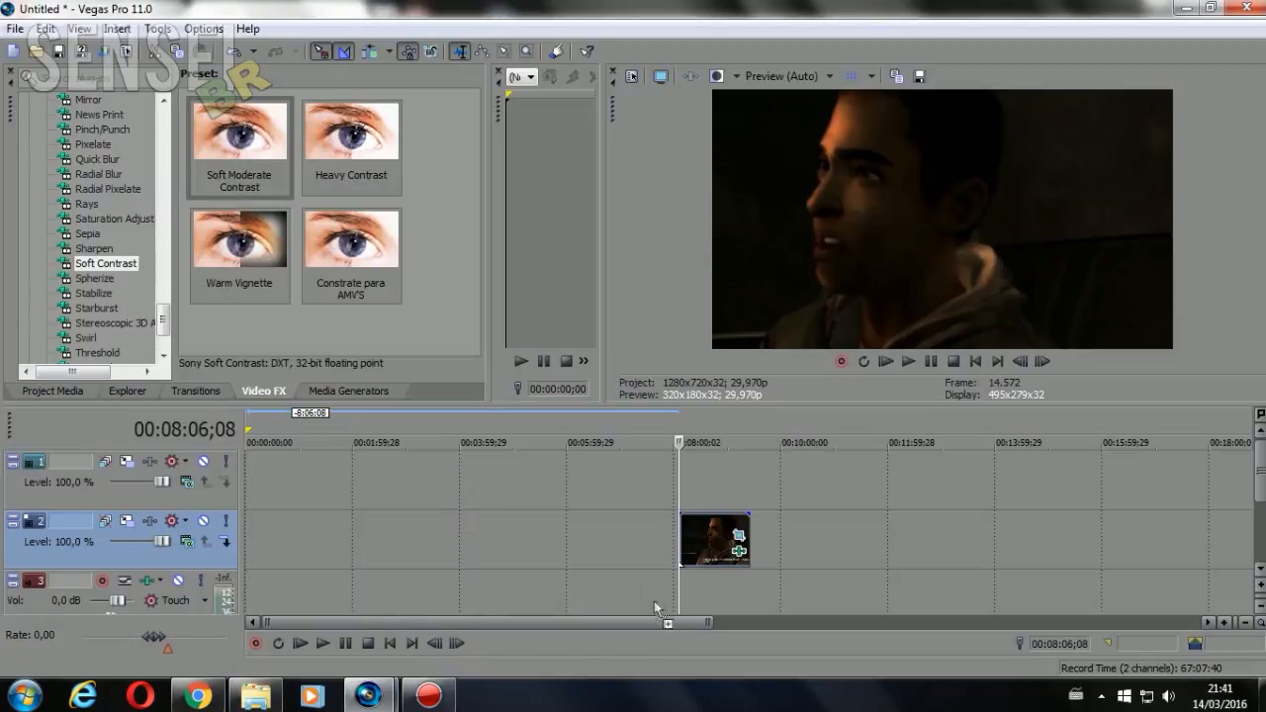
{"action": "left_click_drag", "start_coordinate": [698, 592], "coordinate": [681, 595]}
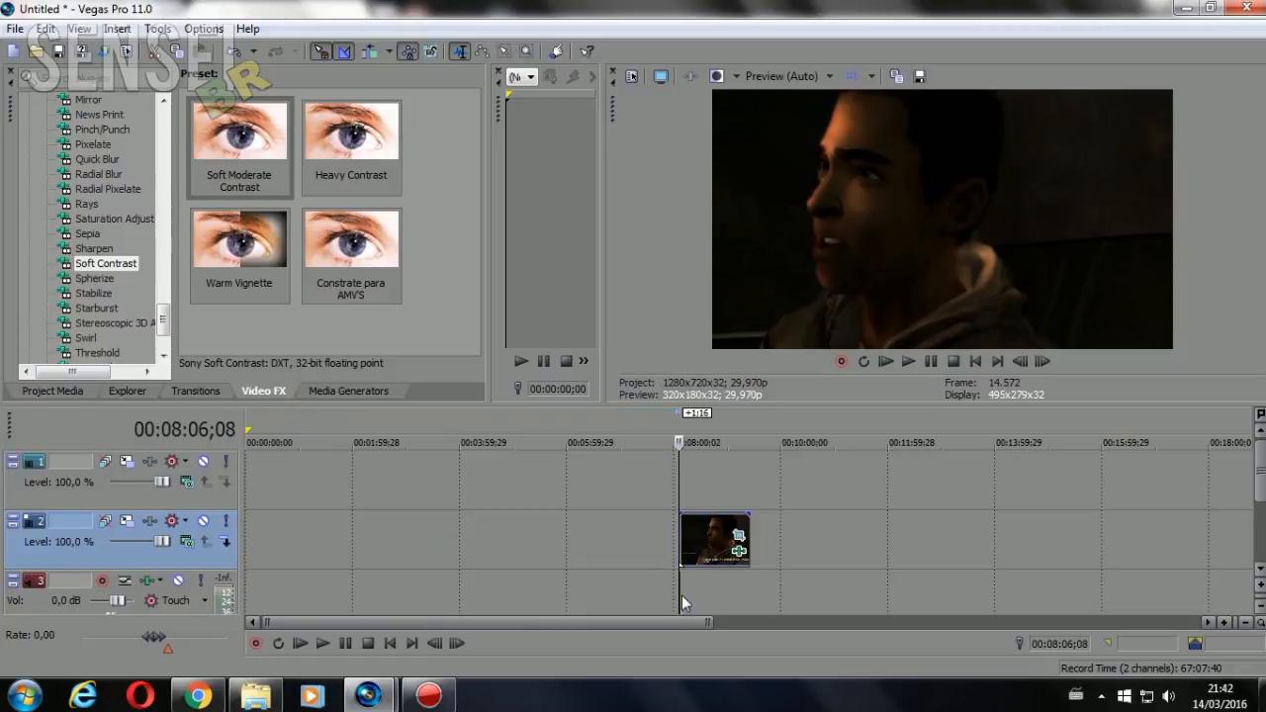
Extend the car engine audio event on track 3 so it loops until the end of the video clip
{"action": "scroll", "coordinate": [707, 576], "scroll_direction": "up", "scroll_amount": 8}
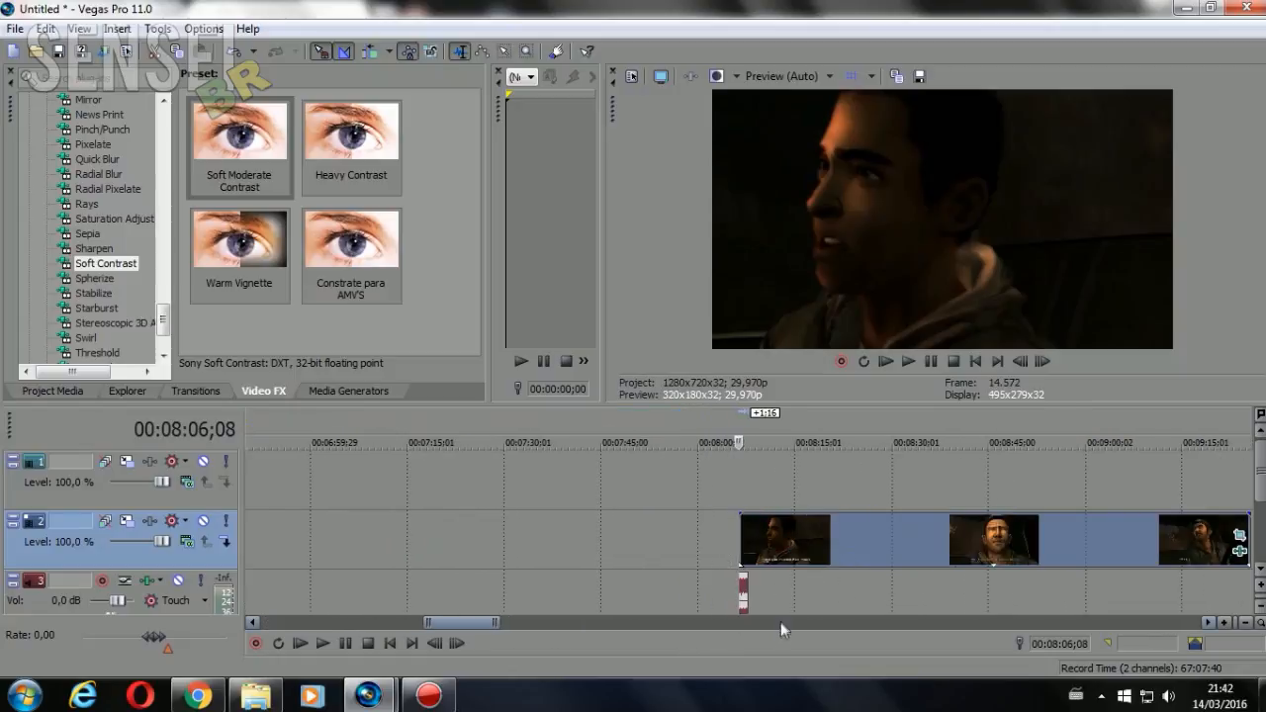
{"action": "left_click_drag", "start_coordinate": [748, 592], "coordinate": [1223, 587]}
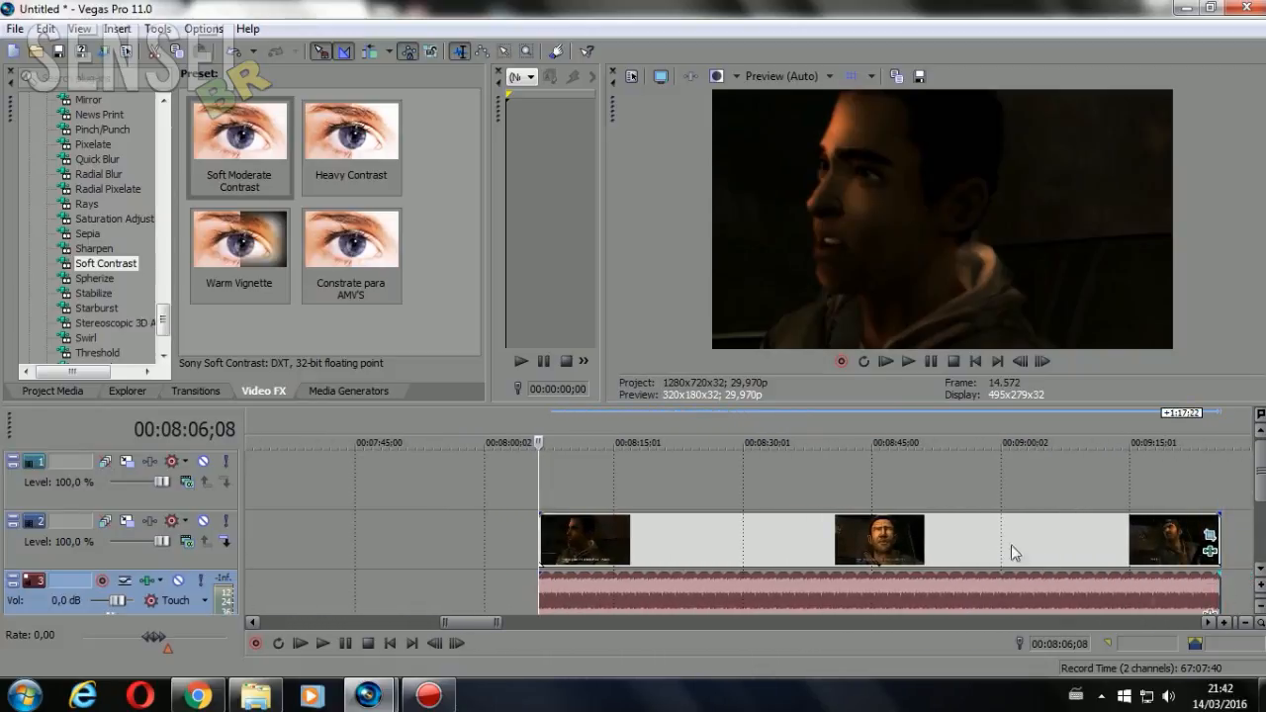
{"action": "scroll", "coordinate": [939, 551], "scroll_direction": "down", "scroll_amount": 5}
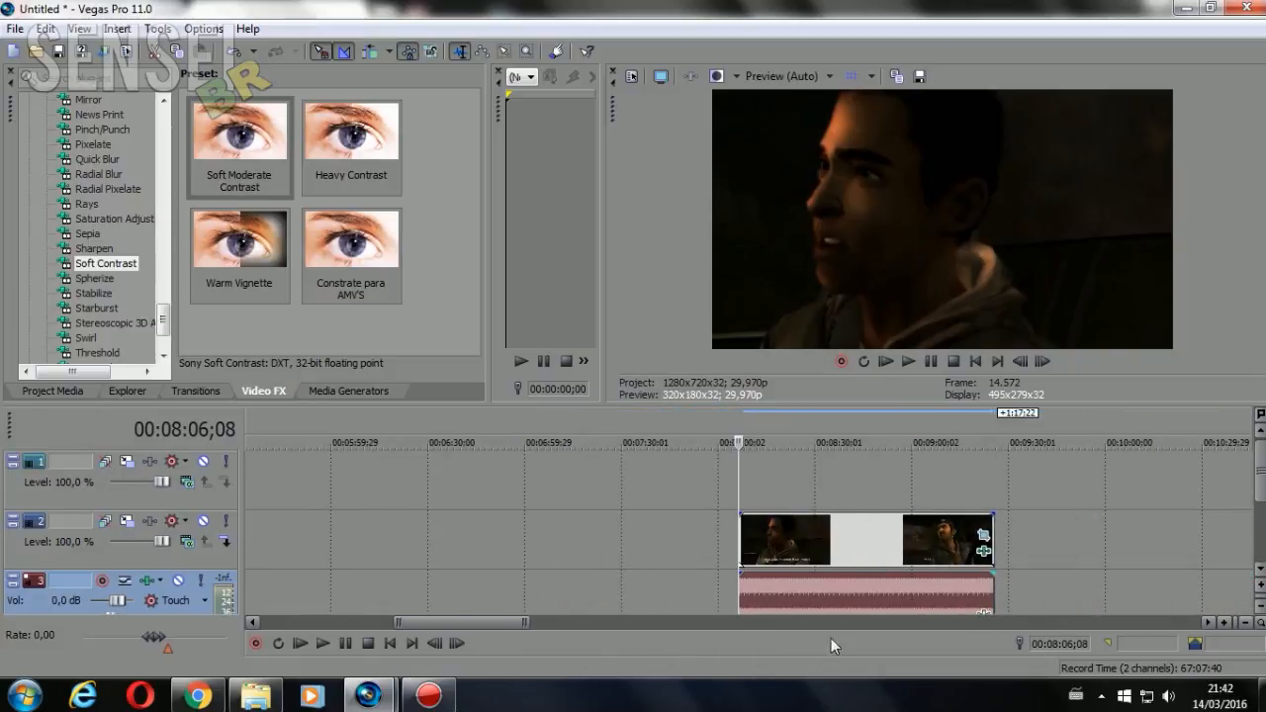
Play the clip with the engine sound until about 00:08:10;22, stop, and move the cursor back to 00:08:07;08
{"action": "left_click", "coordinate": [322, 643]}
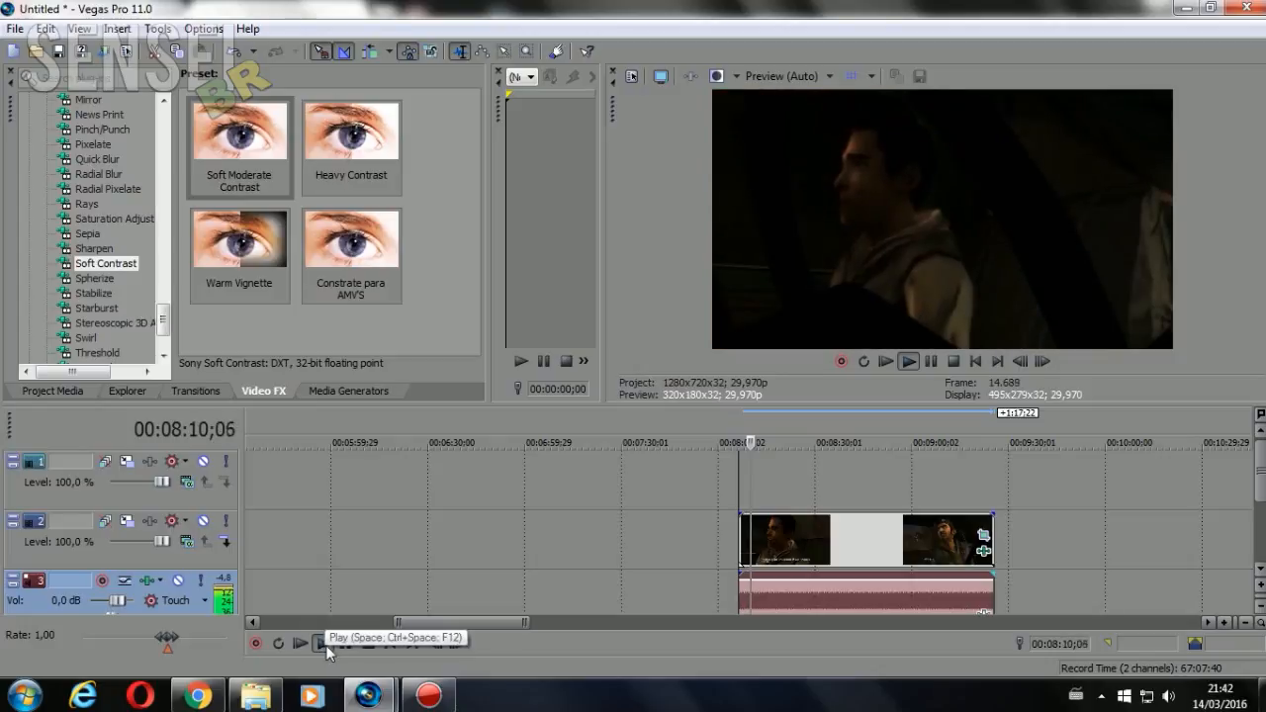
{"action": "left_click", "coordinate": [338, 643]}
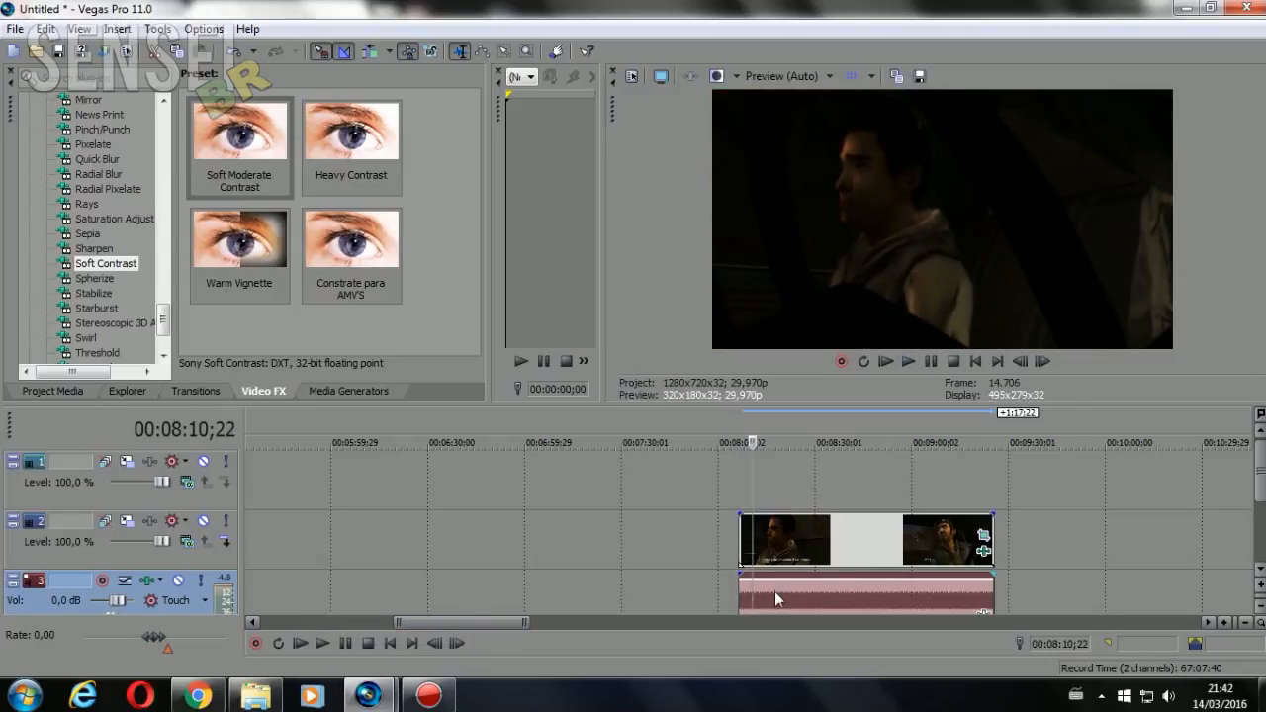
{"action": "scroll", "coordinate": [773, 597], "scroll_direction": "up", "scroll_amount": 4}
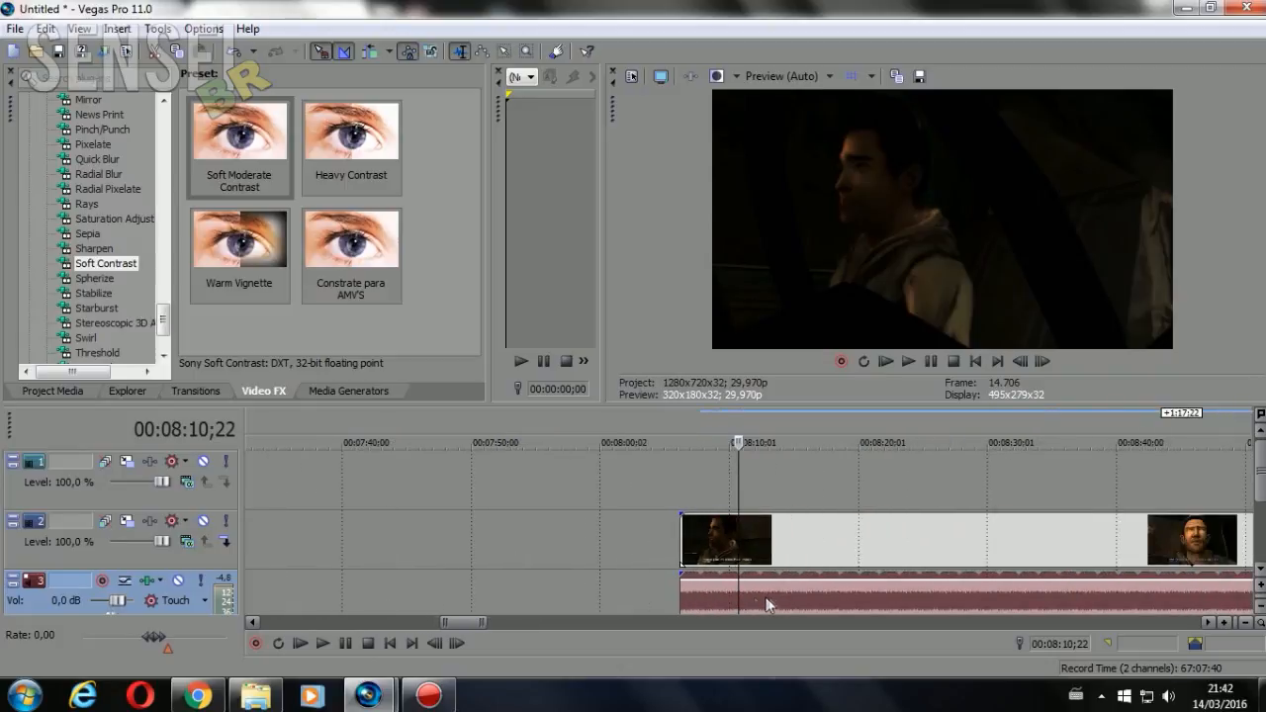
{"action": "scroll", "coordinate": [715, 596], "scroll_direction": "up", "scroll_amount": 2}
{"action": "scroll", "coordinate": [503, 594], "scroll_direction": "down", "scroll_amount": 3}
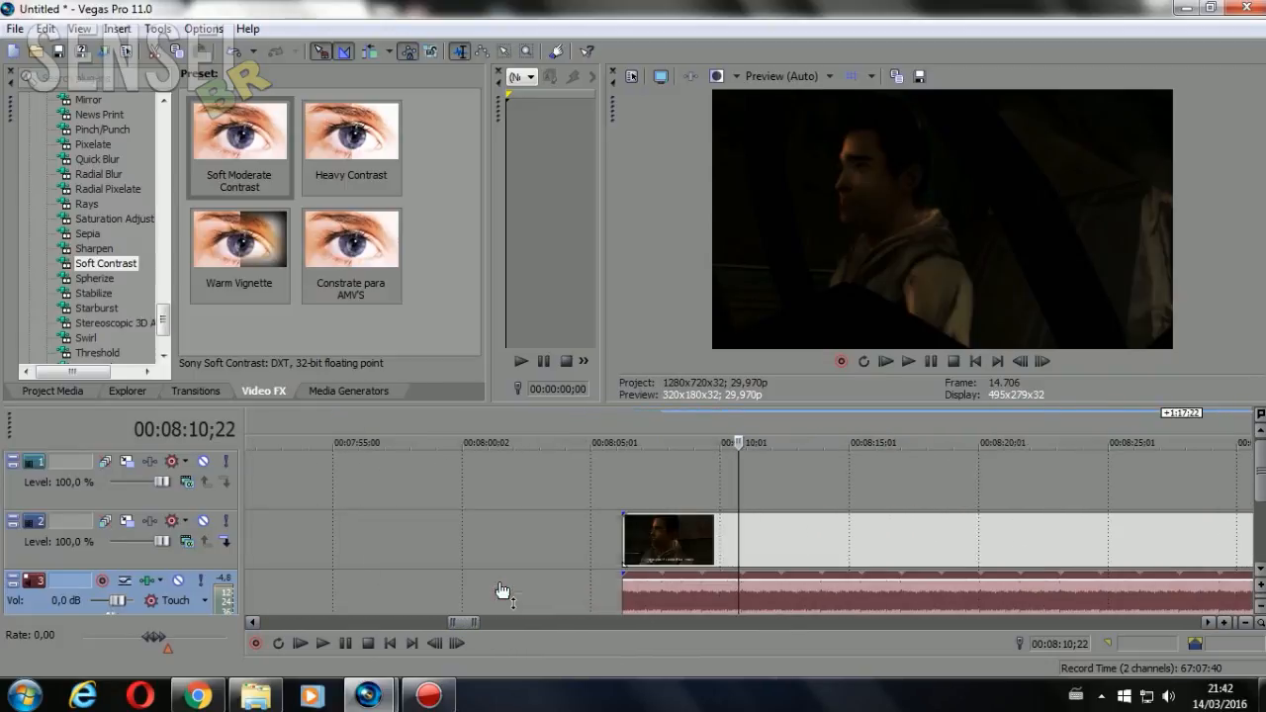
{"action": "left_click", "coordinate": [648, 591]}
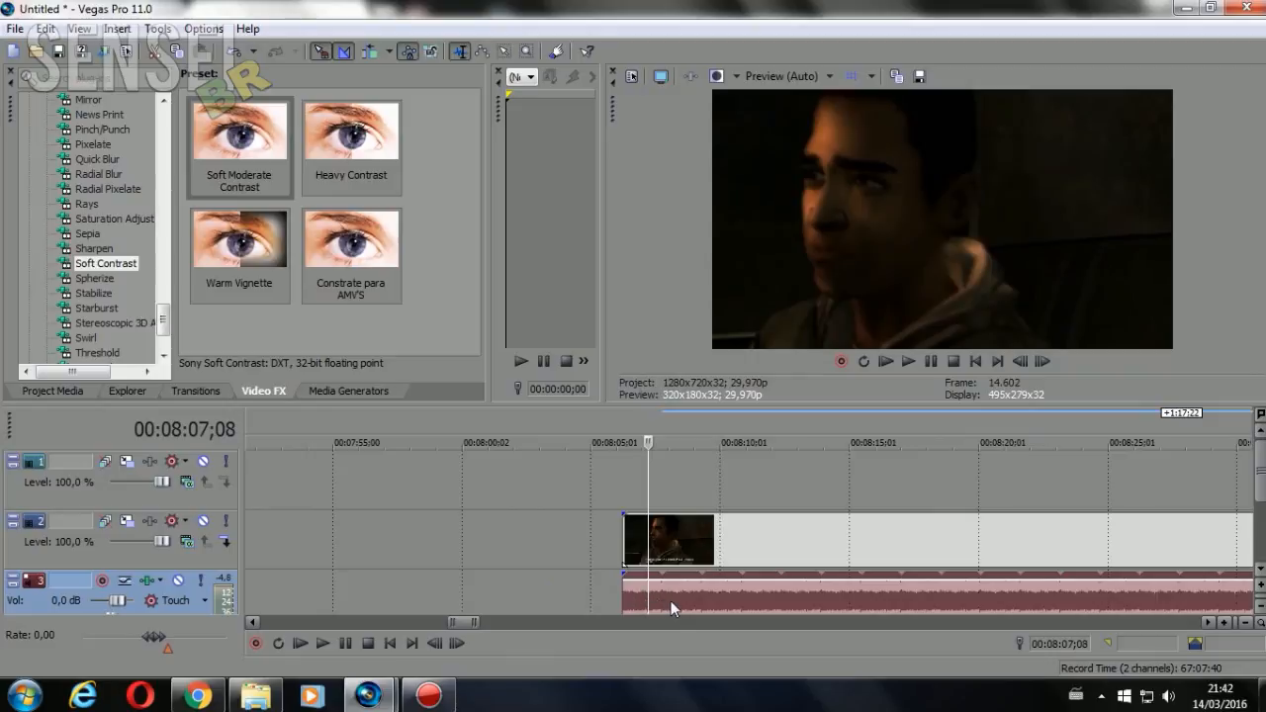
Play the looped car engine audio on track 3 across its loop joints, pausing around 00:08:08;21 and 00:08:10;02
{"action": "scroll", "coordinate": [673, 600], "scroll_direction": "up", "scroll_amount": 2}
{"action": "scroll", "coordinate": [672, 606], "scroll_direction": "up", "scroll_amount": 3}
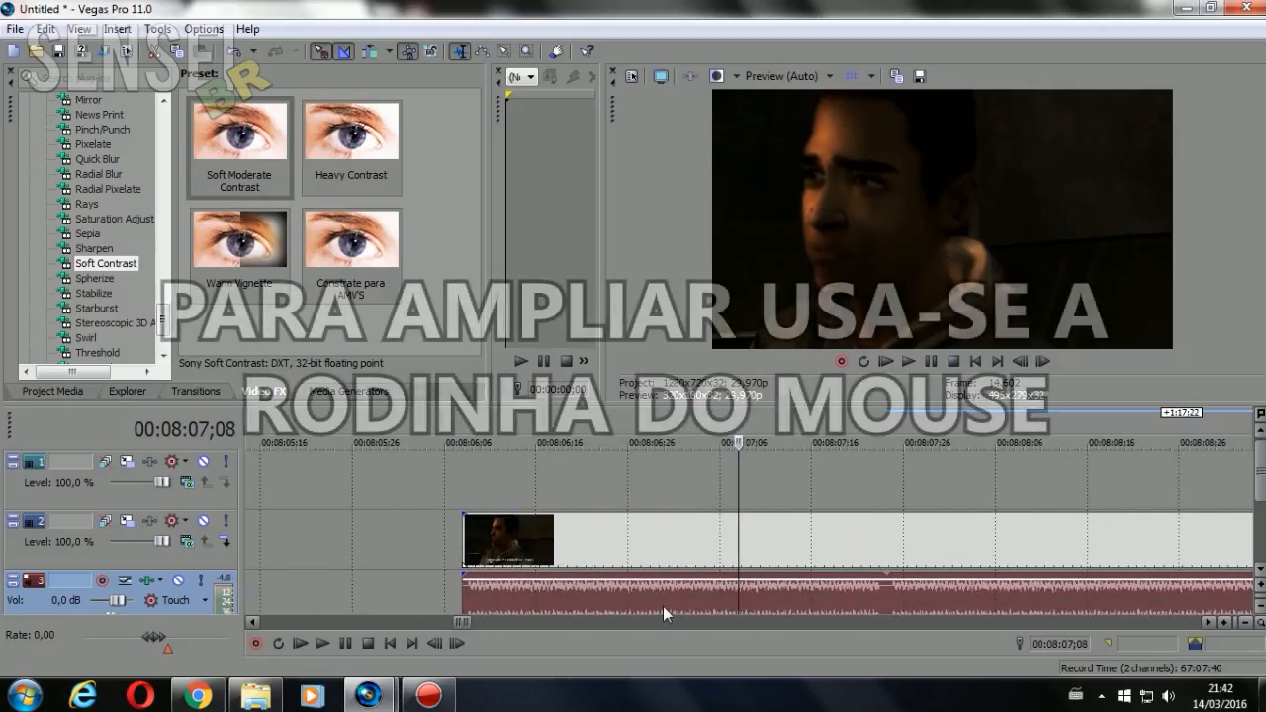
{"action": "scroll", "coordinate": [665, 606], "scroll_direction": "up", "scroll_amount": 1}
{"action": "scroll", "coordinate": [769, 611], "scroll_direction": "up", "scroll_amount": 1}
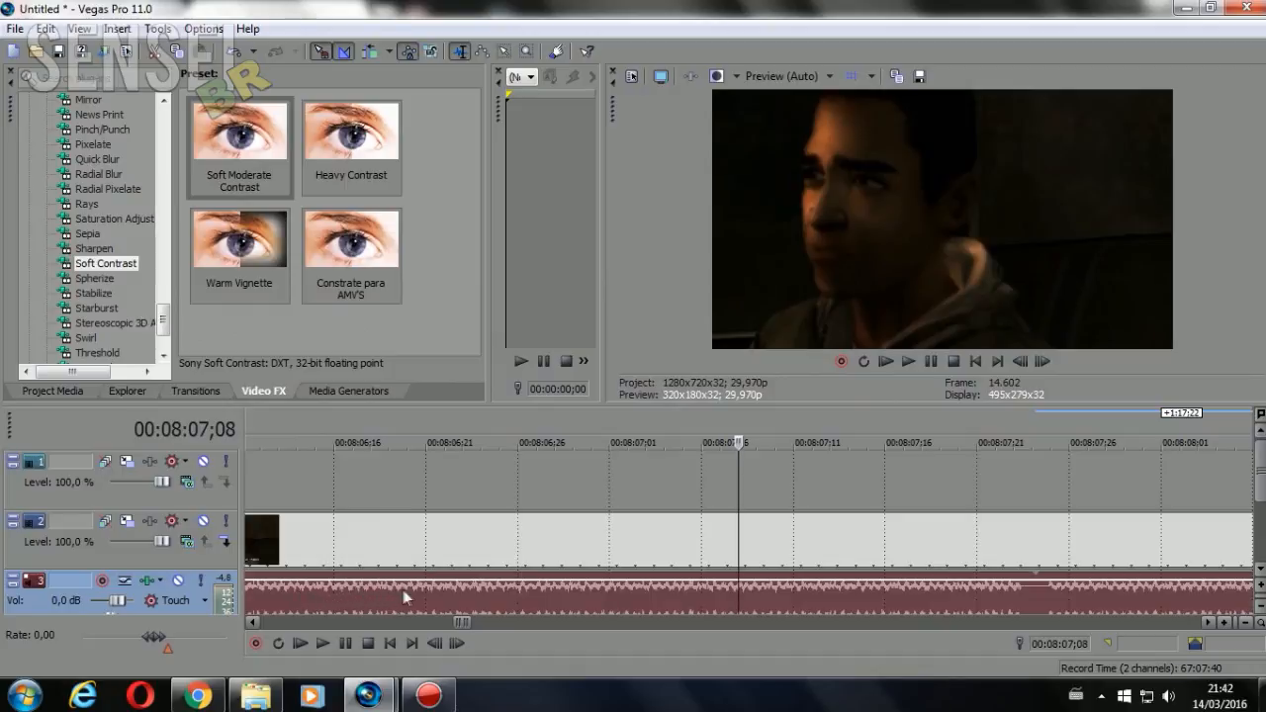
{"action": "left_click", "coordinate": [987, 591]}
{"action": "left_click", "coordinate": [1007, 591]}
{"action": "left_click", "coordinate": [1000, 593]}
{"action": "left_click", "coordinate": [323, 643]}
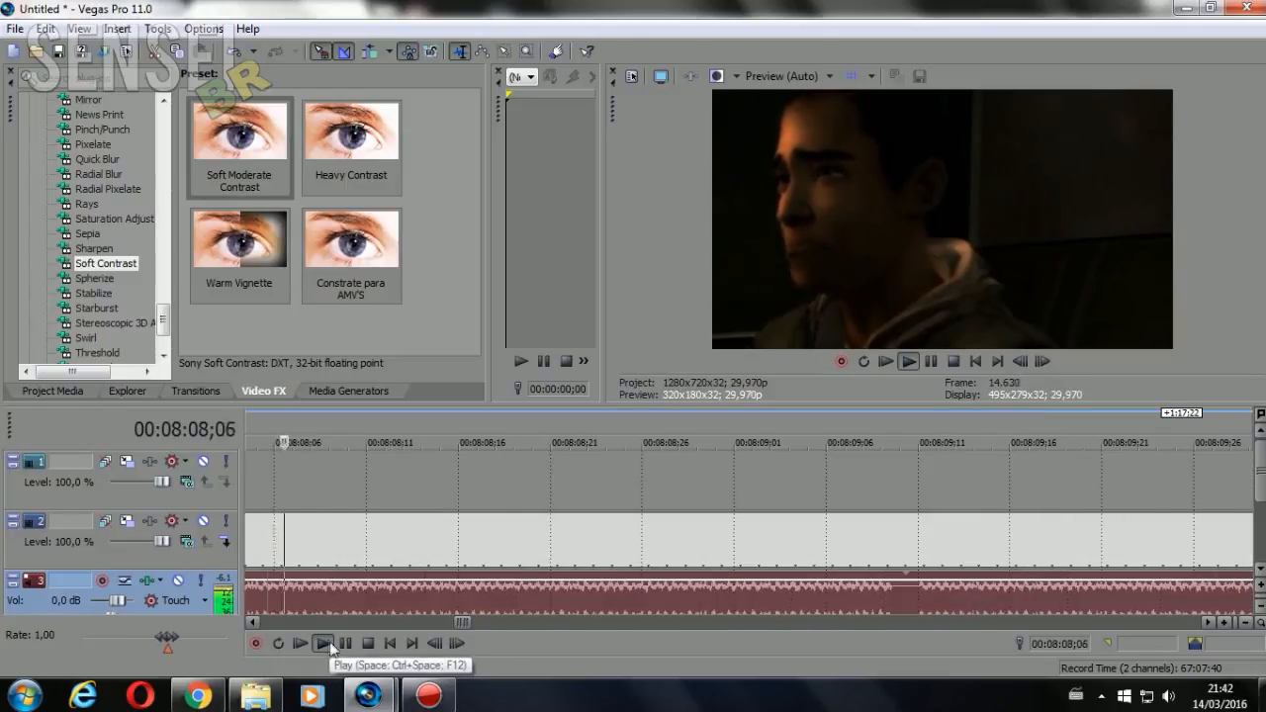
{"action": "left_click", "coordinate": [345, 643]}
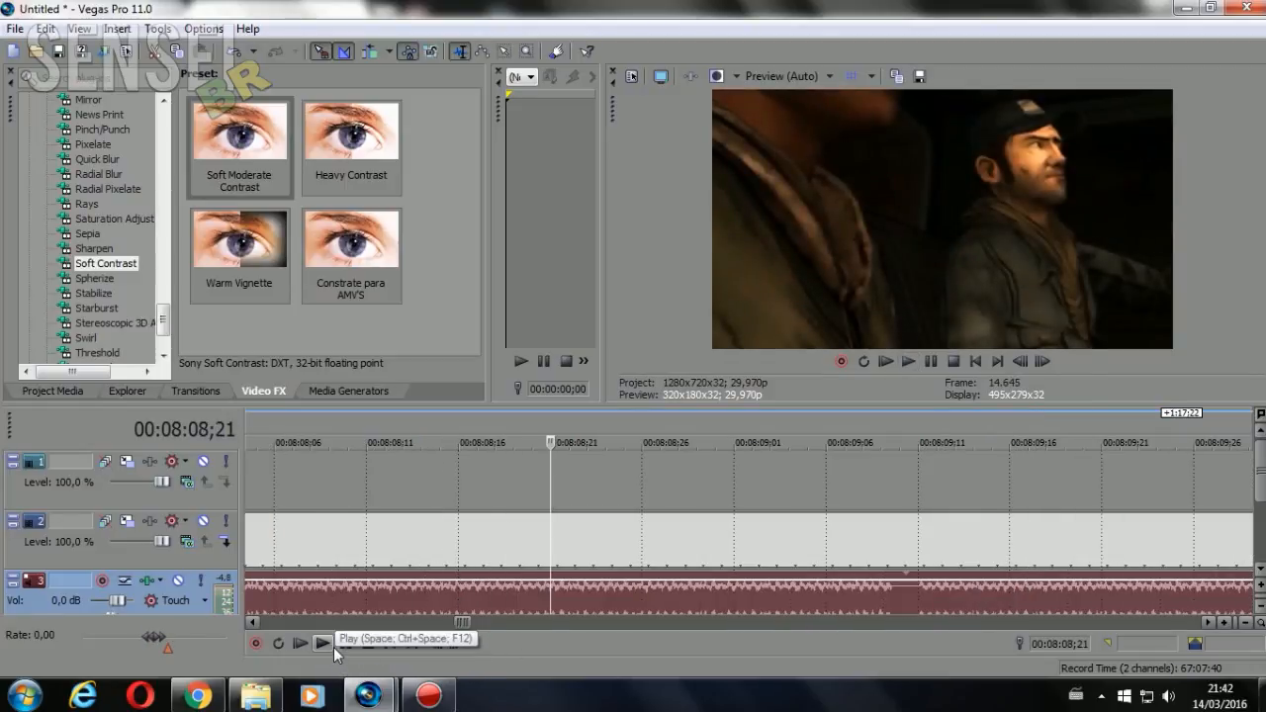
{"action": "left_click", "coordinate": [331, 646]}
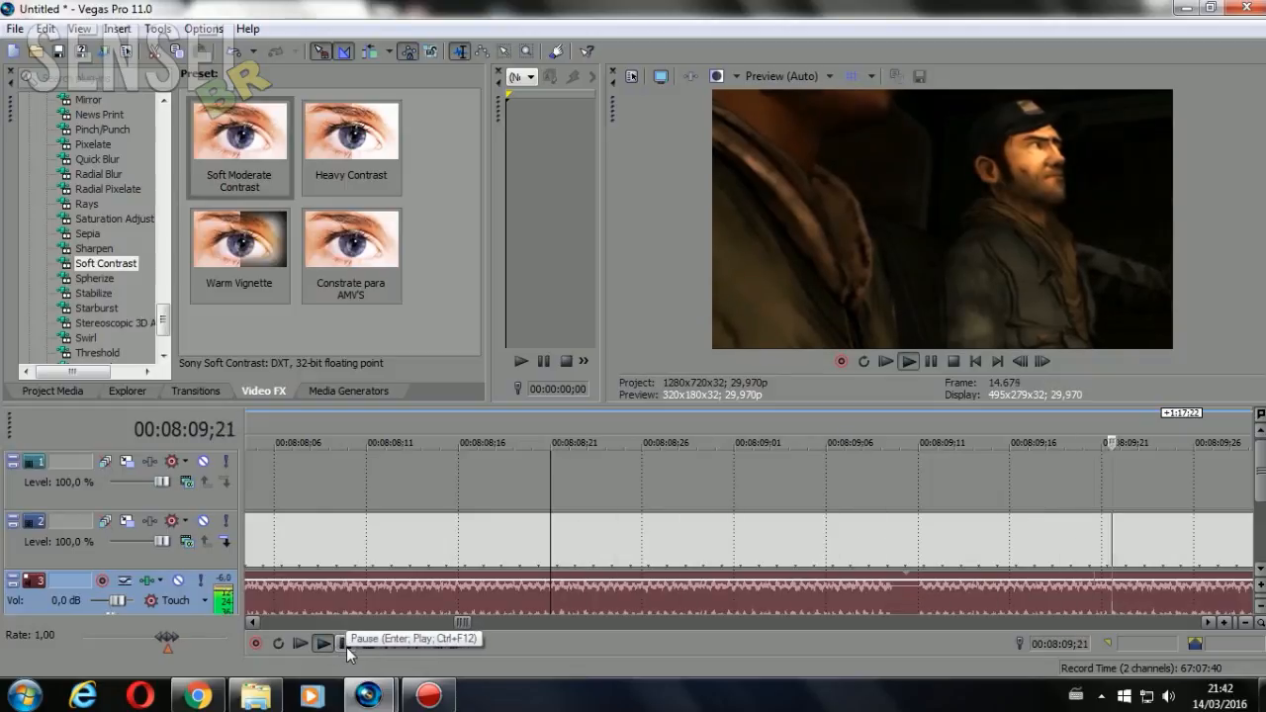
{"action": "left_click", "coordinate": [346, 644]}
Undo the looping extension of the car engine event on track 3 and place the cursor at 00:08:07;14
{"action": "scroll", "coordinate": [436, 588], "scroll_direction": "down", "scroll_amount": 5}
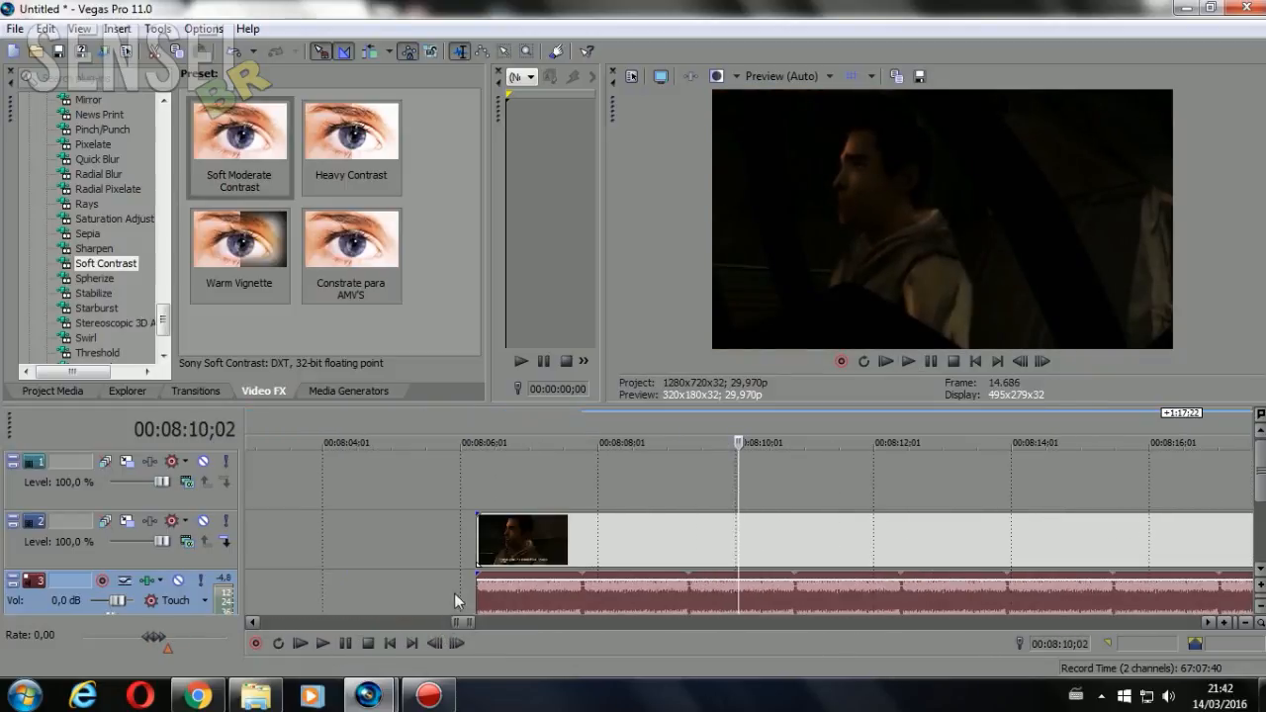
{"action": "key", "text": "ctrl+z"}
{"action": "left_click", "coordinate": [560, 598]}
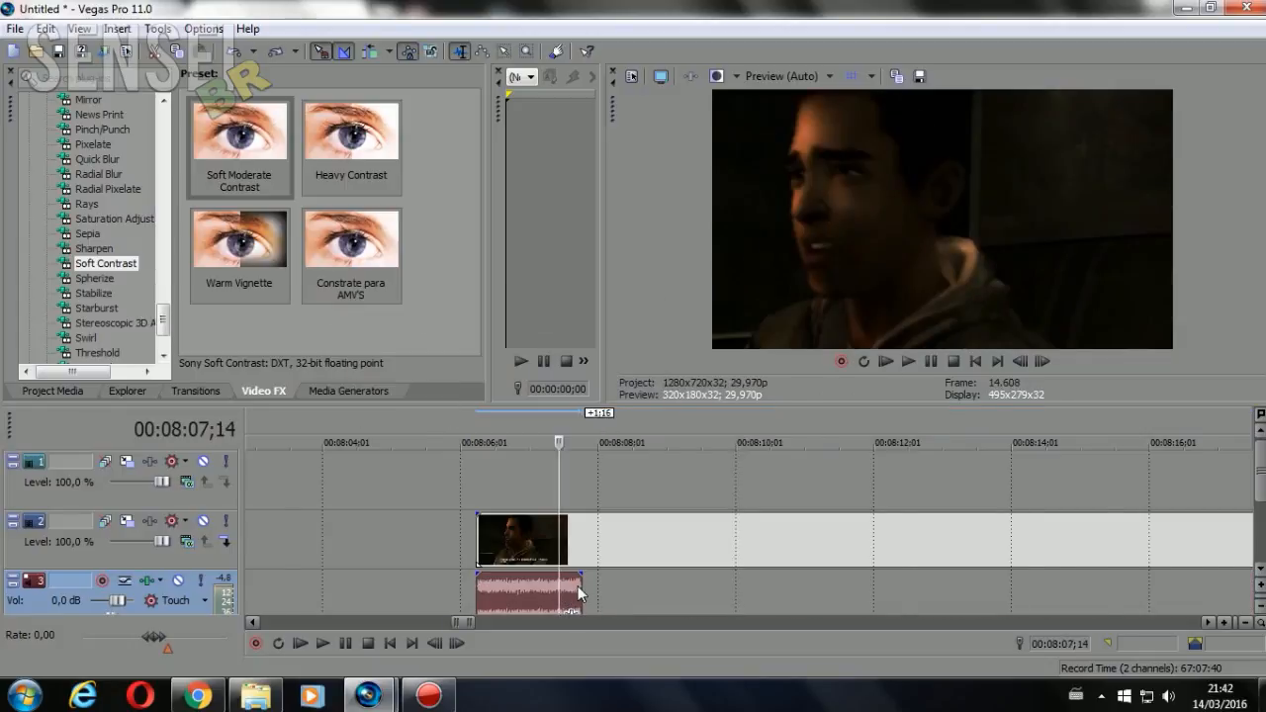
Trim the silent tail from the end of the car engine event on track 3
{"action": "scroll", "coordinate": [625, 604], "scroll_direction": "up", "scroll_amount": 6}
{"action": "scroll", "coordinate": [817, 592], "scroll_direction": "down", "scroll_amount": 1}
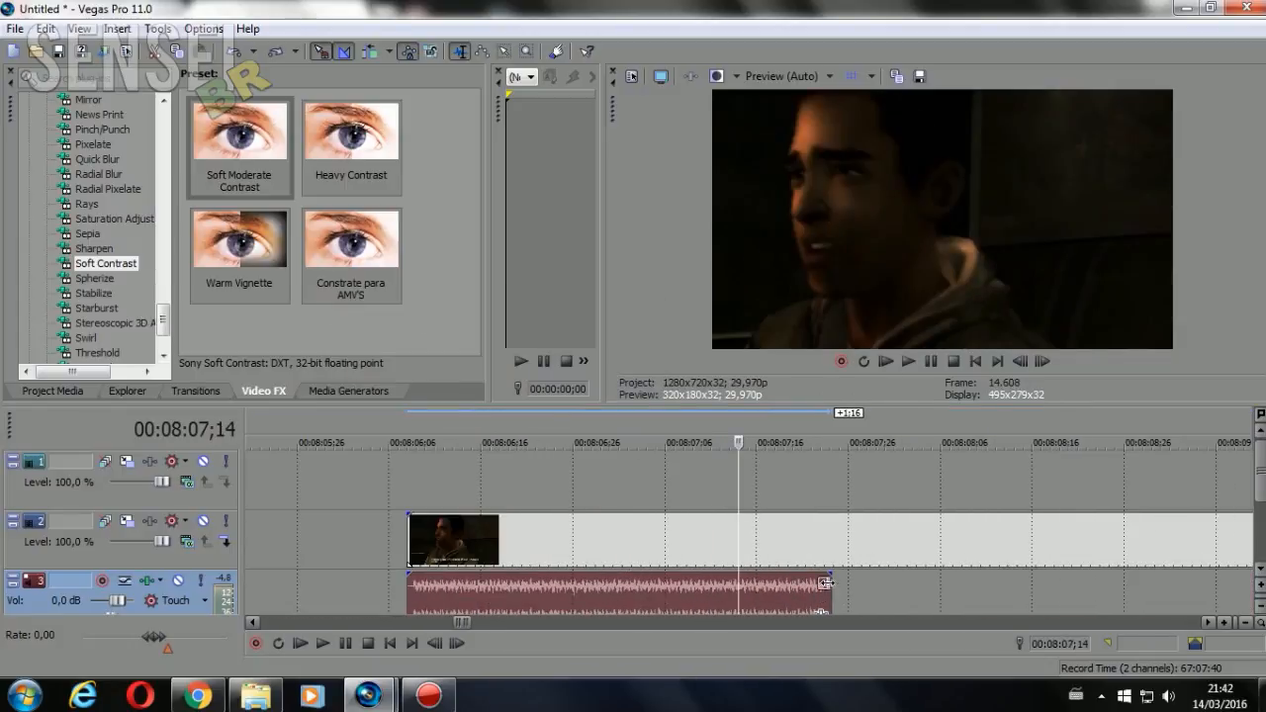
{"action": "scroll", "coordinate": [825, 594], "scroll_direction": "up", "scroll_amount": 3}
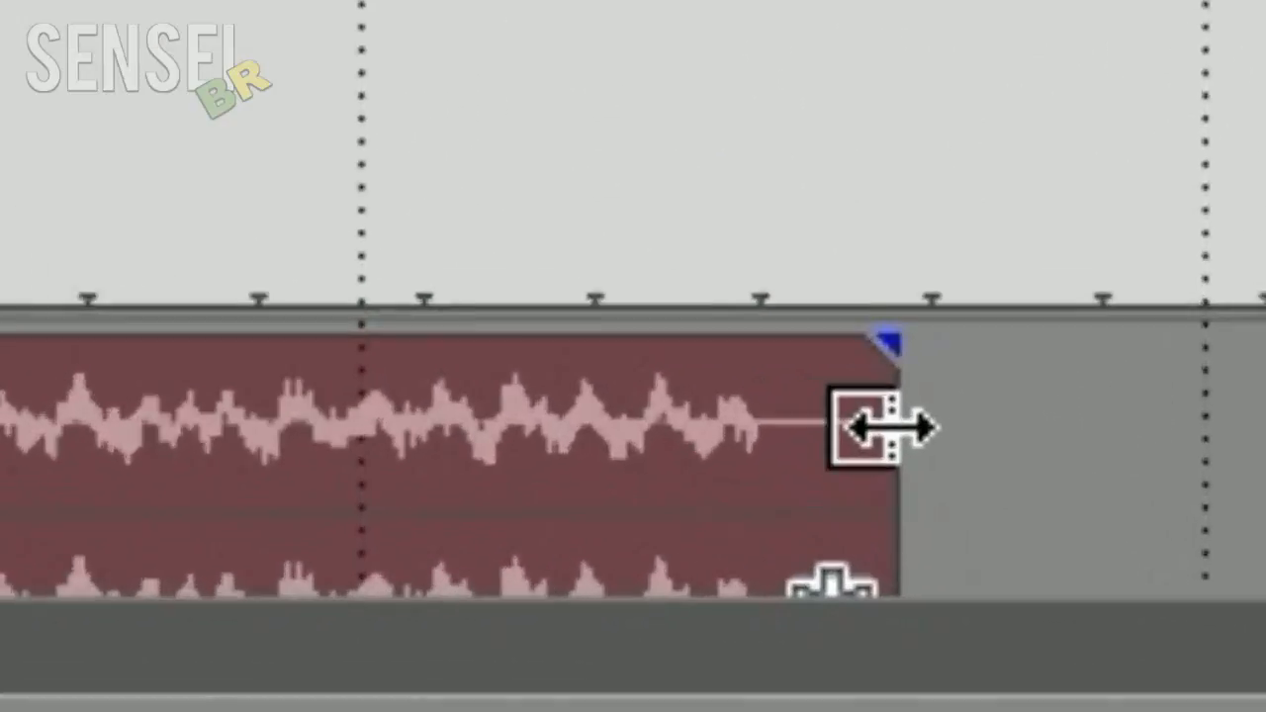
{"action": "left_click_drag", "start_coordinate": [871, 400], "coordinate": [752, 413]}
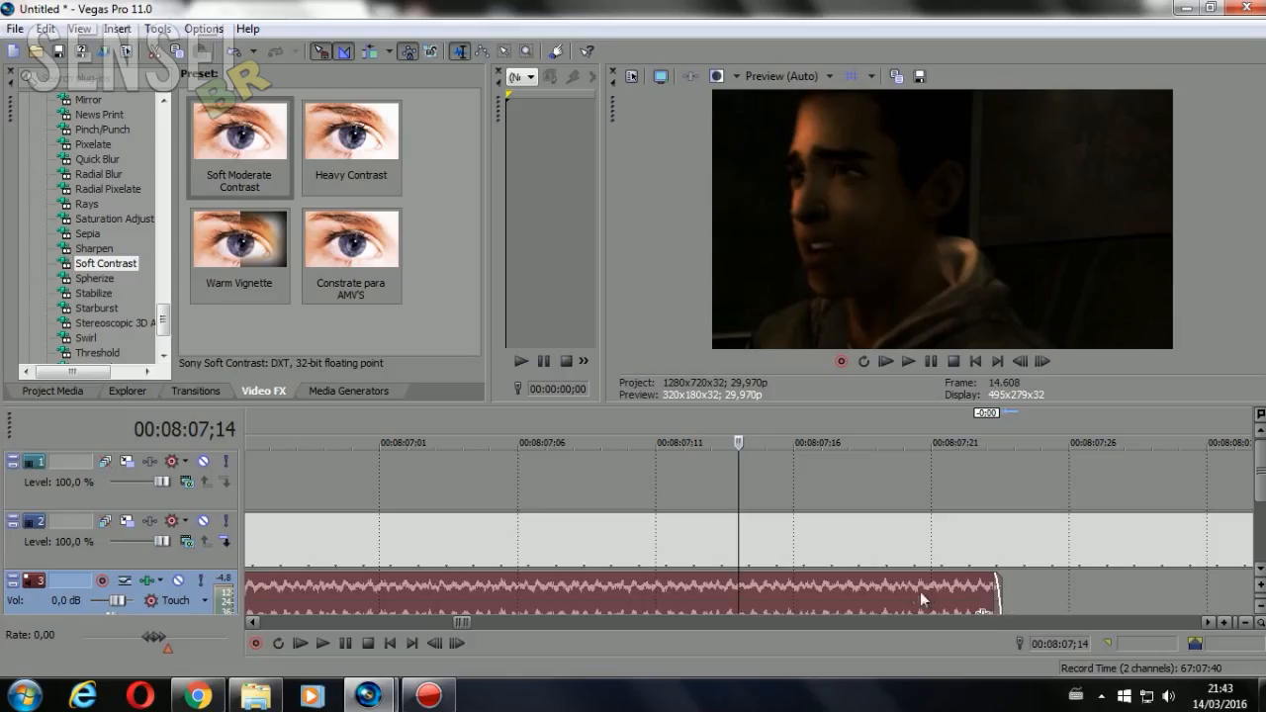
Duplicate the trimmed car engine event and place the copy directly after the original on track 3
{"action": "scroll", "coordinate": [859, 582], "scroll_direction": "down", "scroll_amount": 5}
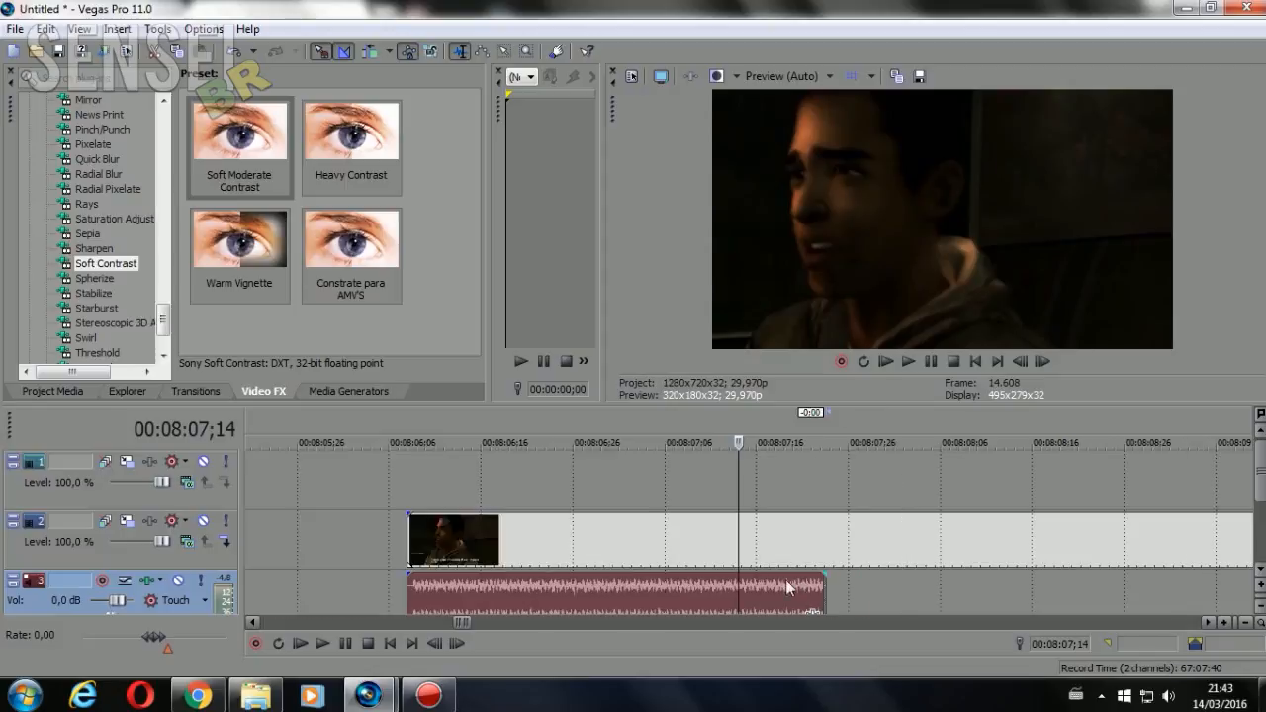
{"action": "left_click", "coordinate": [690, 583]}
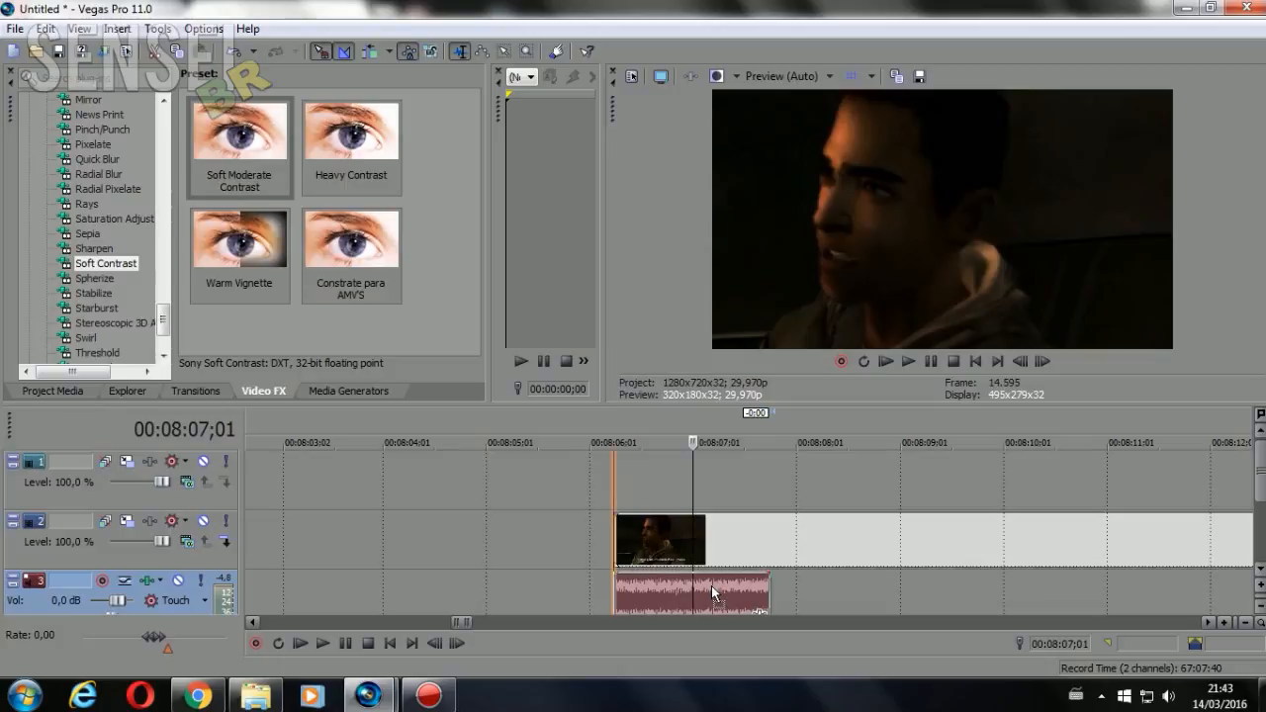
{"action": "left_click_drag", "start_coordinate": [861, 580], "coordinate": [864, 591]}
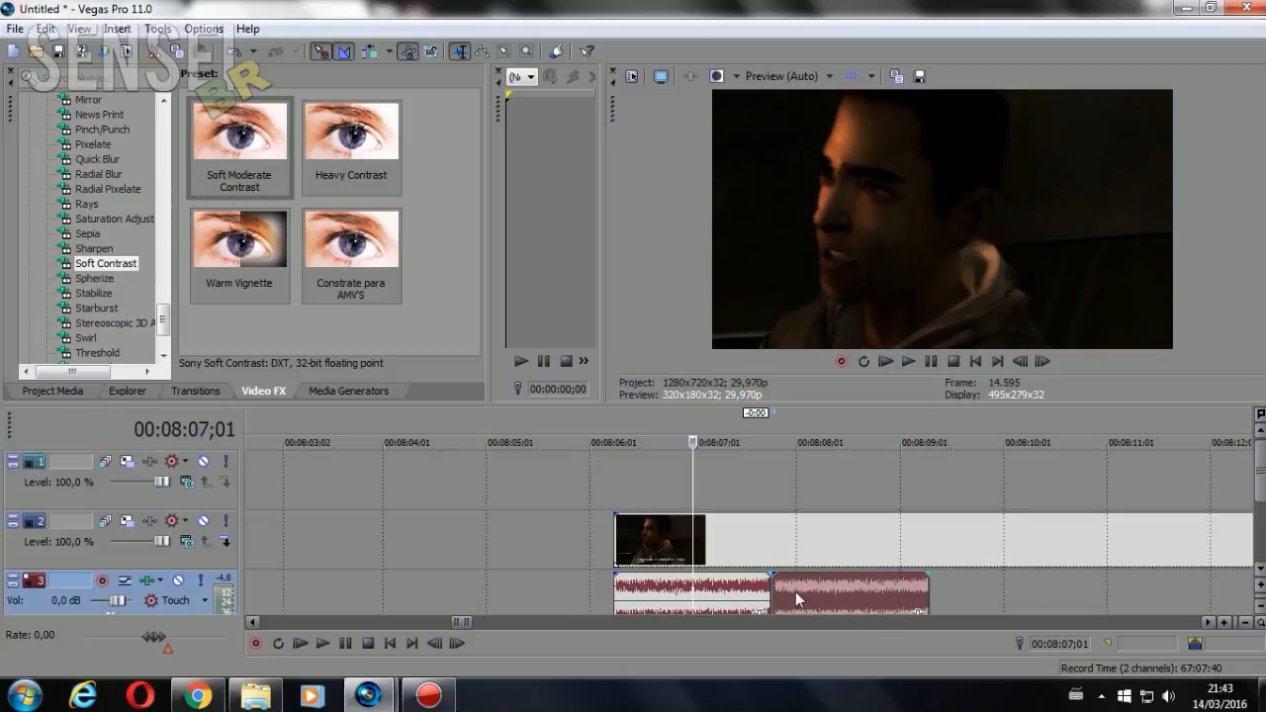
Split the copied engine event at 00:08:07;25, just after its silent beginning
{"action": "scroll", "coordinate": [795, 592], "scroll_direction": "up", "scroll_amount": 2}
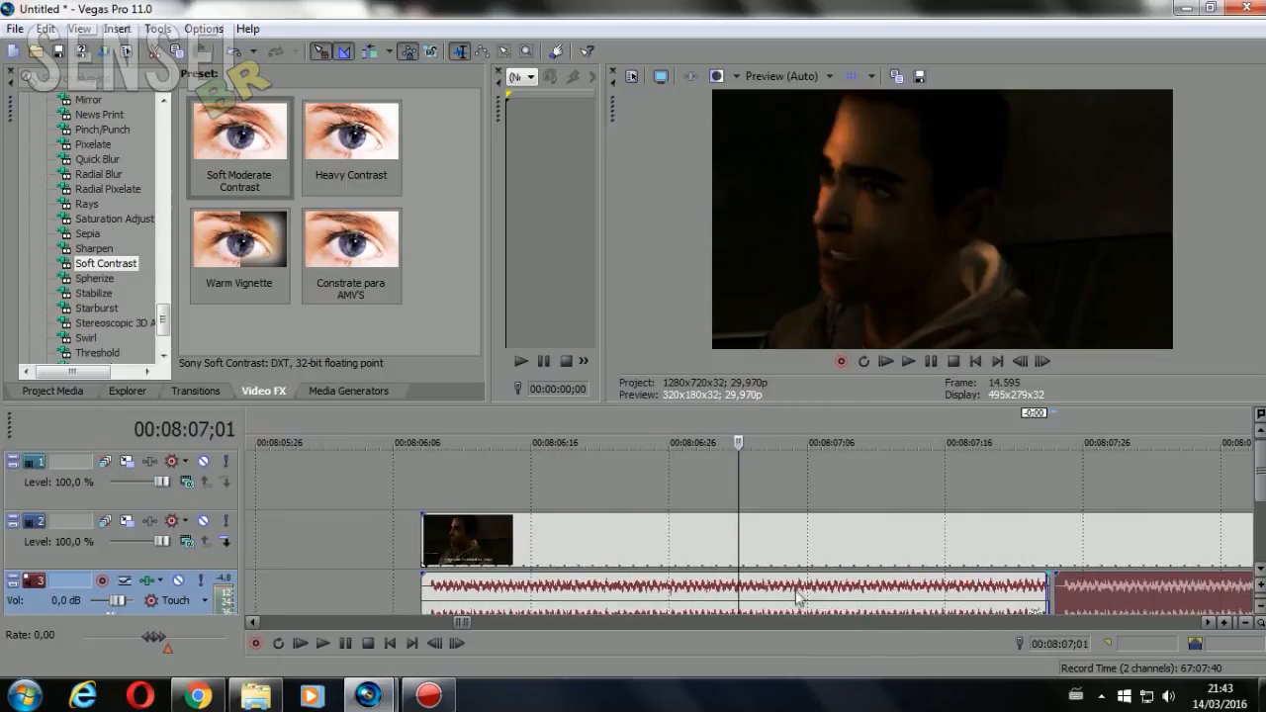
{"action": "left_click", "coordinate": [1064, 593]}
{"action": "left_click", "coordinate": [1055, 596]}
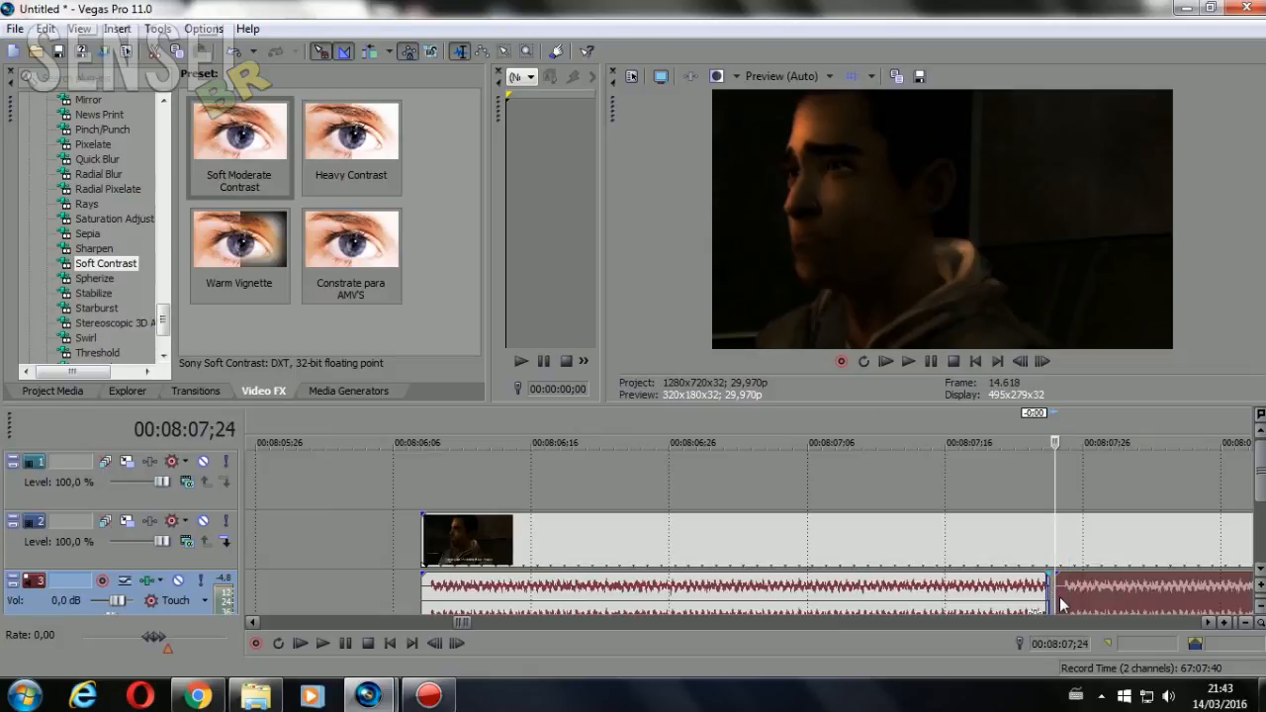
{"action": "scroll", "coordinate": [994, 602], "scroll_direction": "up", "scroll_amount": 2}
{"action": "key", "text": "Right"}
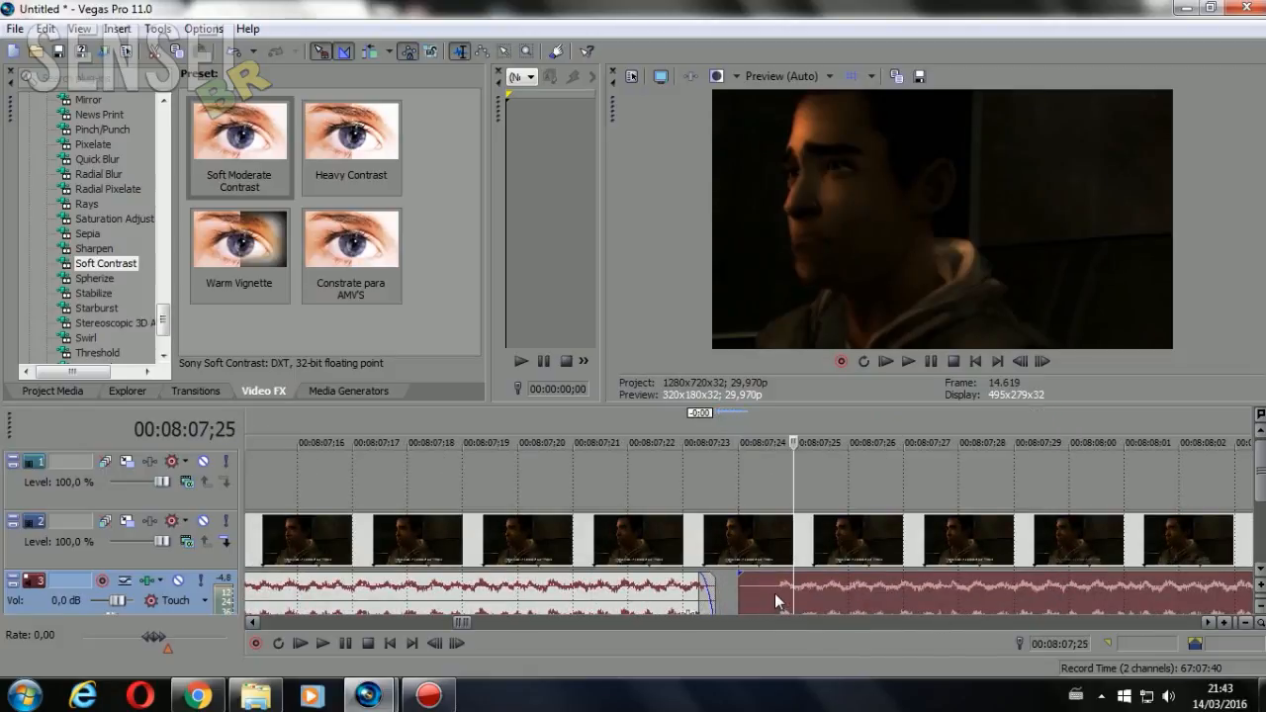
{"action": "left_click", "coordinate": [762, 592]}
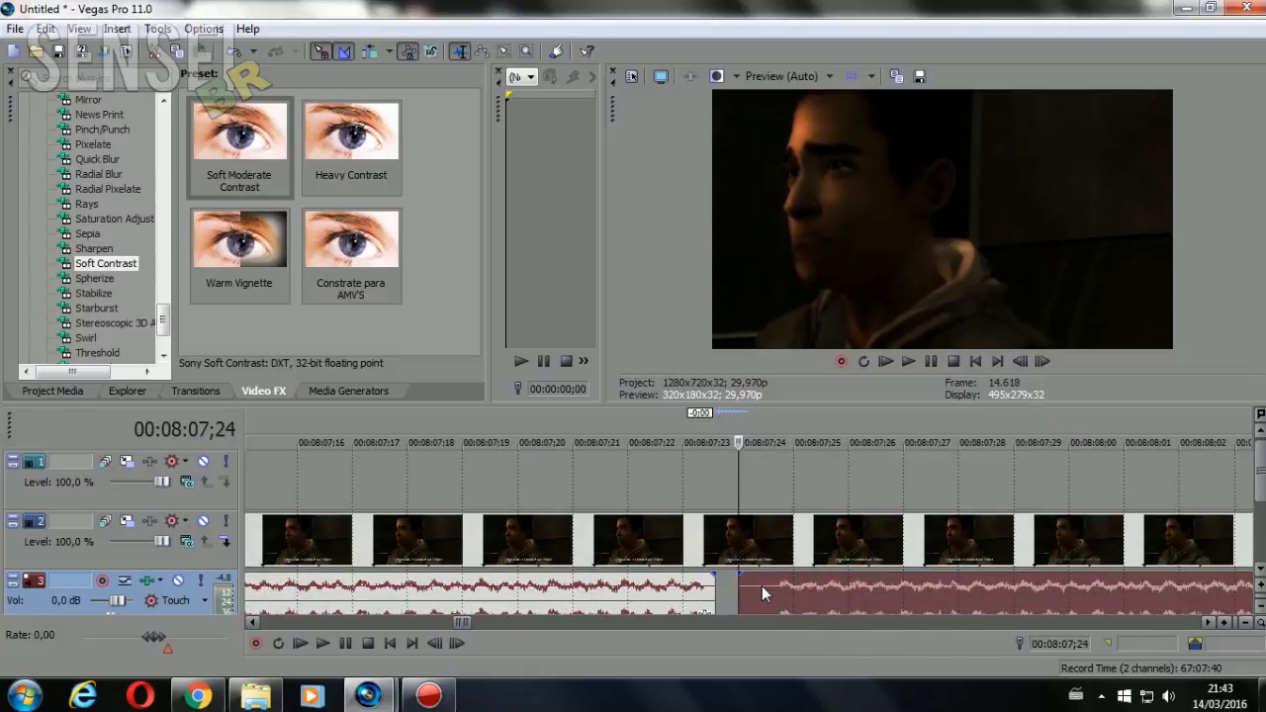
{"action": "left_click", "coordinate": [776, 594]}
{"action": "key", "text": "s"}
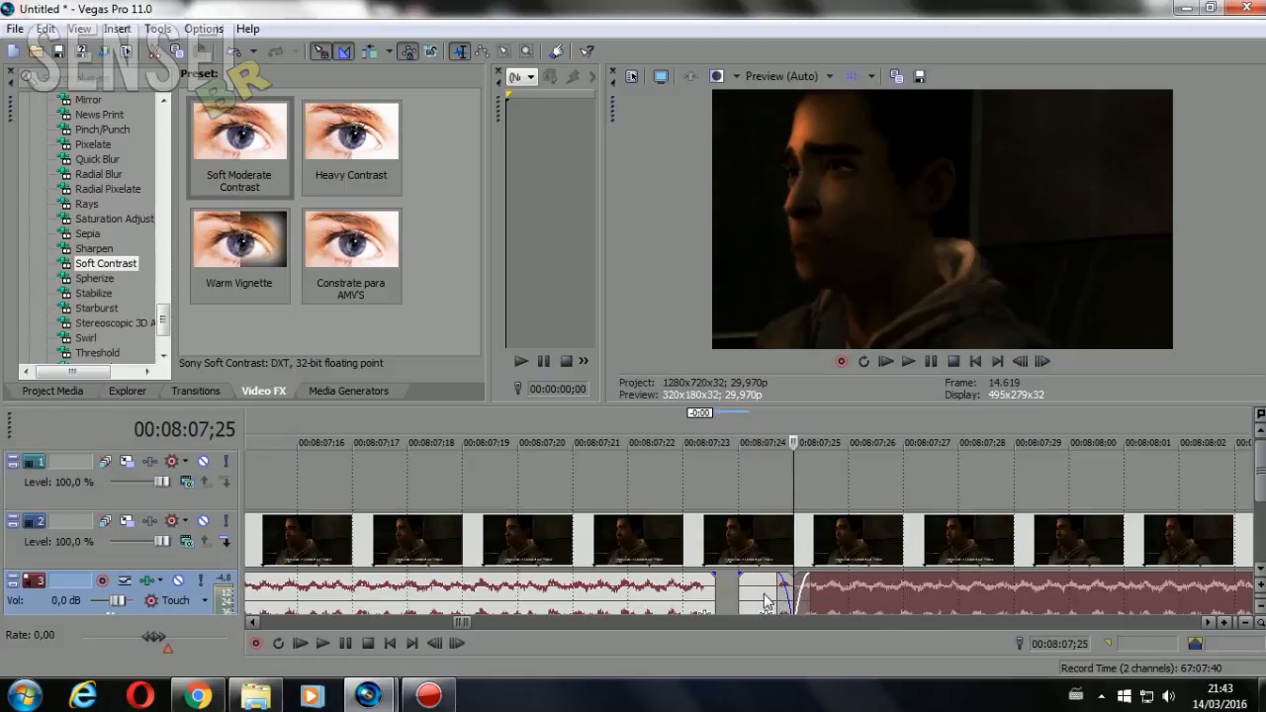
Delete the short silent piece before the split and move the remaining copy against the end of the first engine event
{"action": "left_click", "coordinate": [764, 595]}
{"action": "key", "text": "Delete"}
{"action": "left_click_drag", "start_coordinate": [877, 595], "coordinate": [795, 593]}
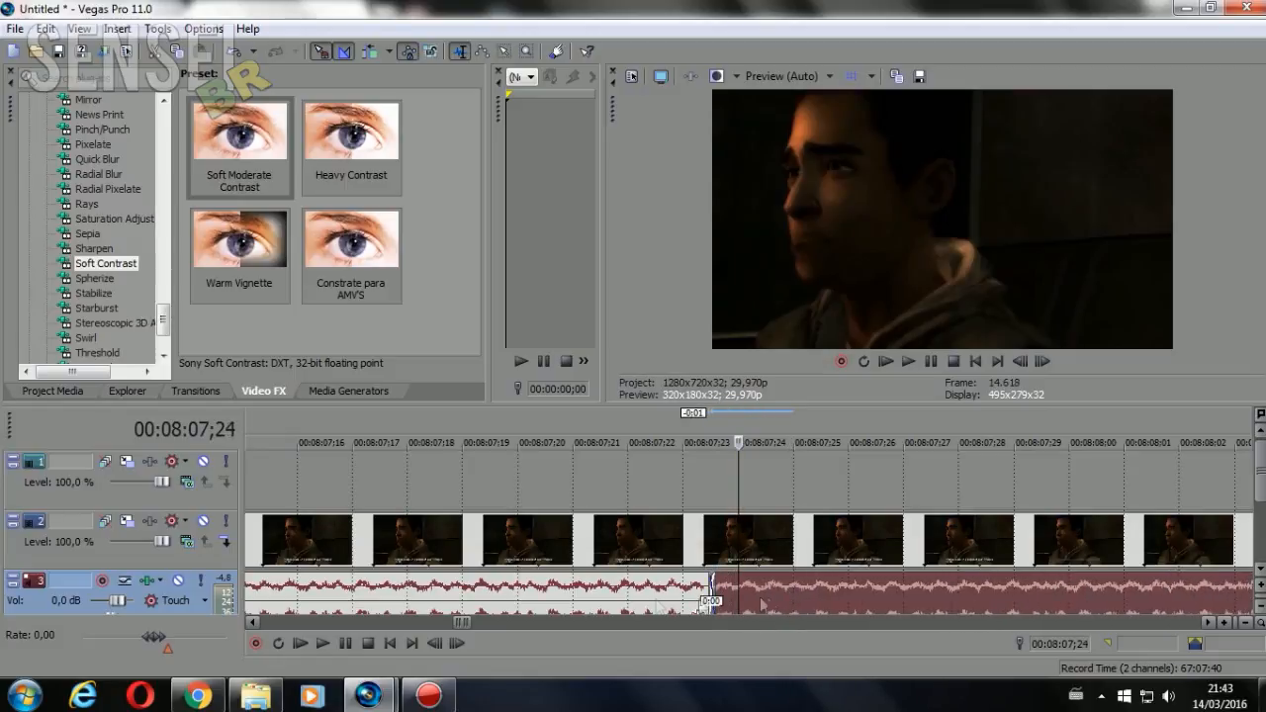
Play across the join between the two engine events, and play again from just before the clip until about 00:08:10;00
{"action": "left_click", "coordinate": [518, 599]}
{"action": "left_click", "coordinate": [320, 645]}
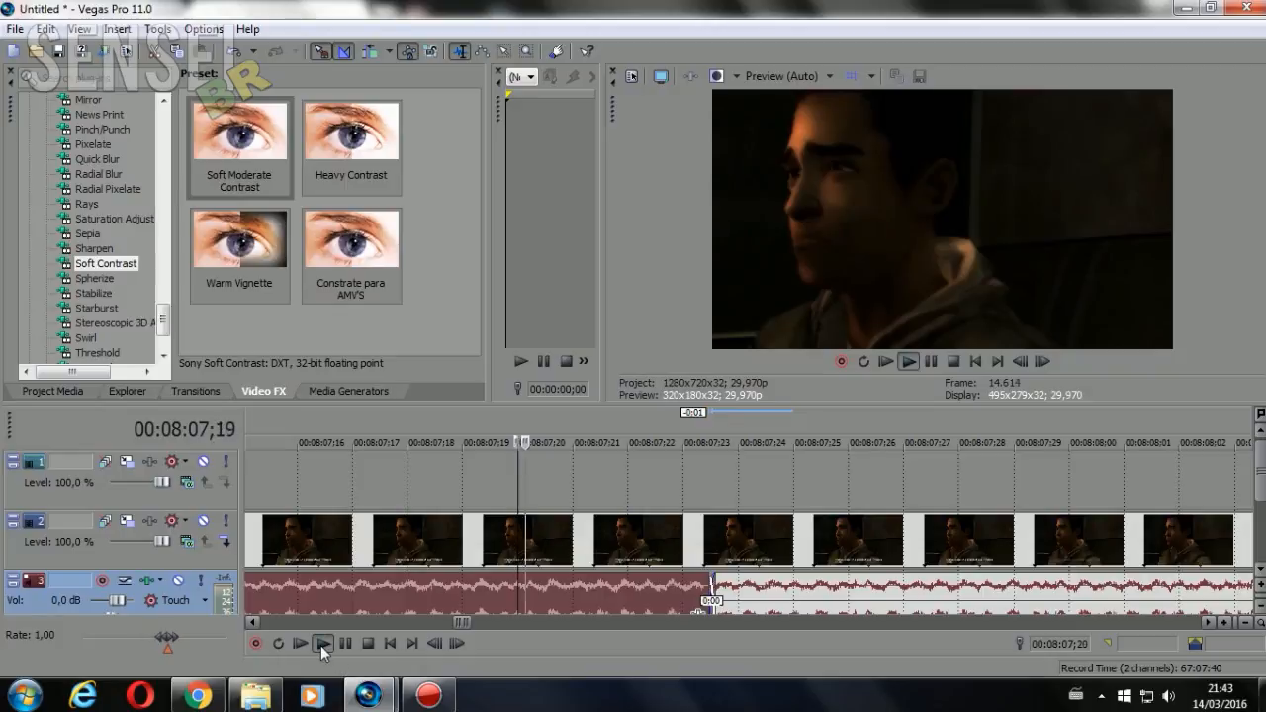
{"action": "left_click", "coordinate": [342, 644]}
{"action": "scroll", "coordinate": [437, 586], "scroll_direction": "down", "scroll_amount": 6}
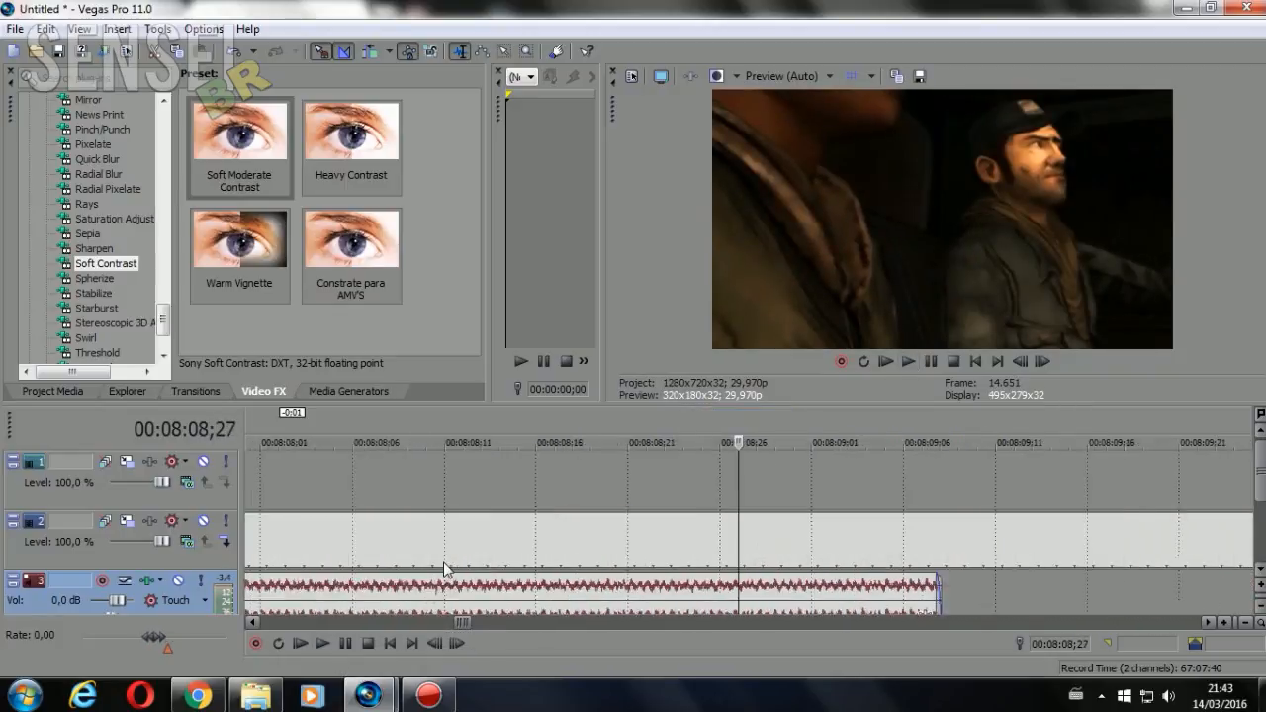
{"action": "scroll", "coordinate": [437, 586], "scroll_direction": "down", "scroll_amount": 2}
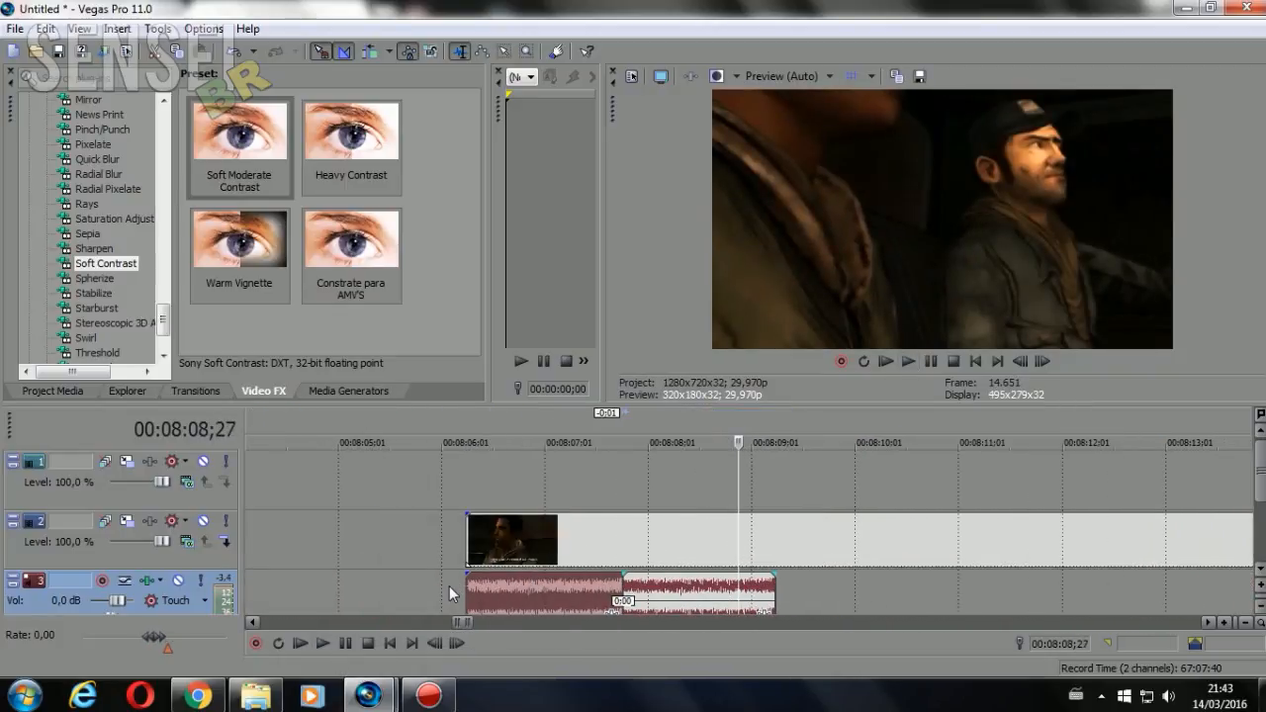
{"action": "left_click", "coordinate": [449, 585]}
{"action": "left_click", "coordinate": [324, 644]}
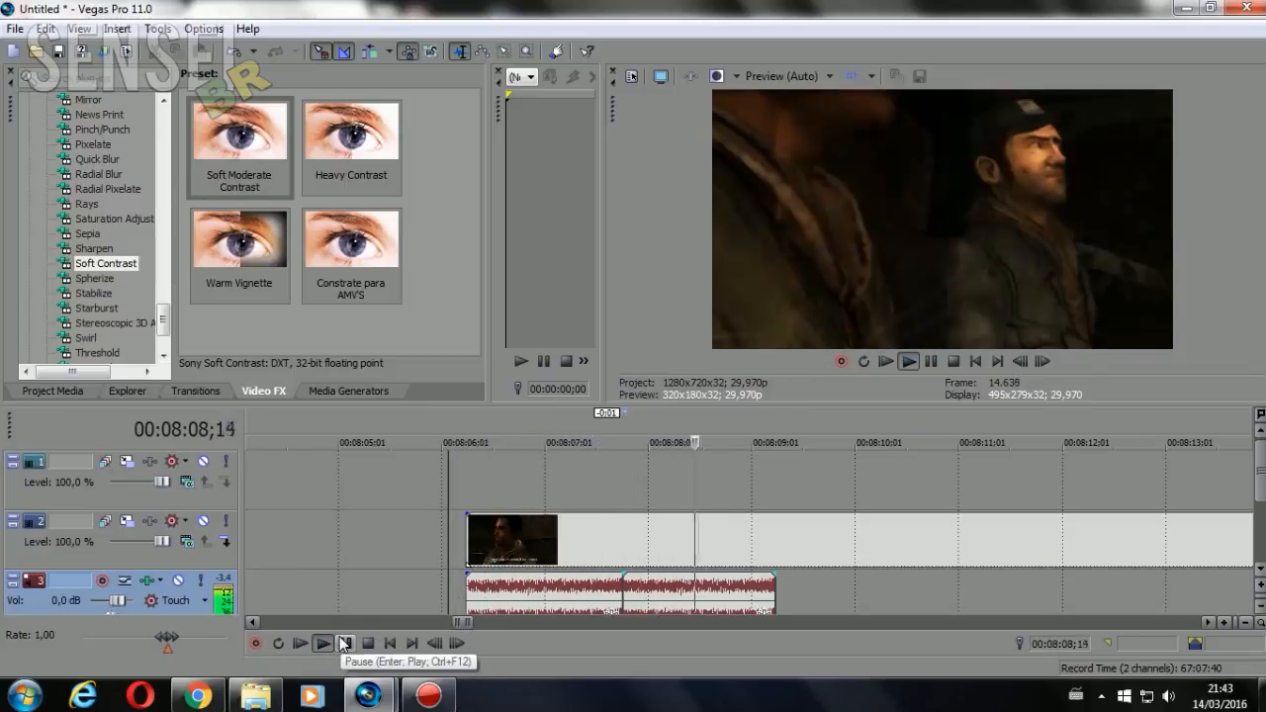
{"action": "left_click", "coordinate": [354, 643]}
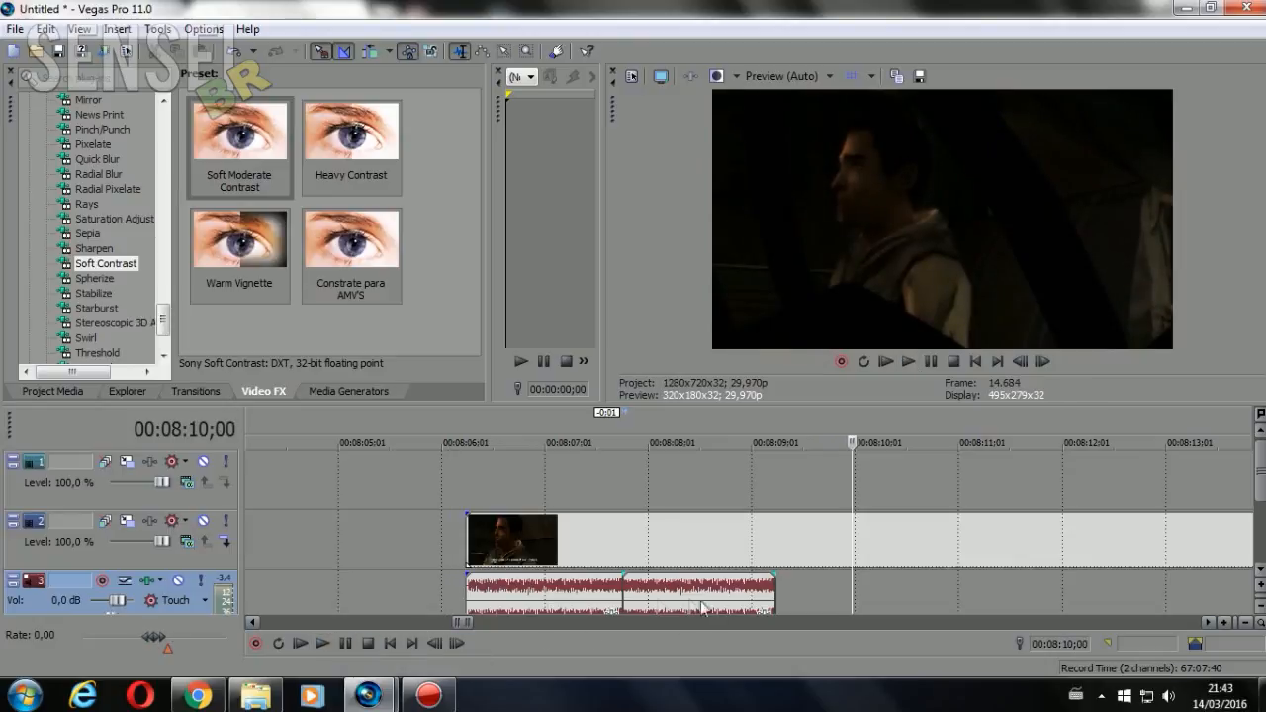
Select the video clip on track 2 and place the cursor at its start, 00:08:06;08
{"action": "scroll", "coordinate": [602, 601], "scroll_direction": "up", "scroll_amount": 1}
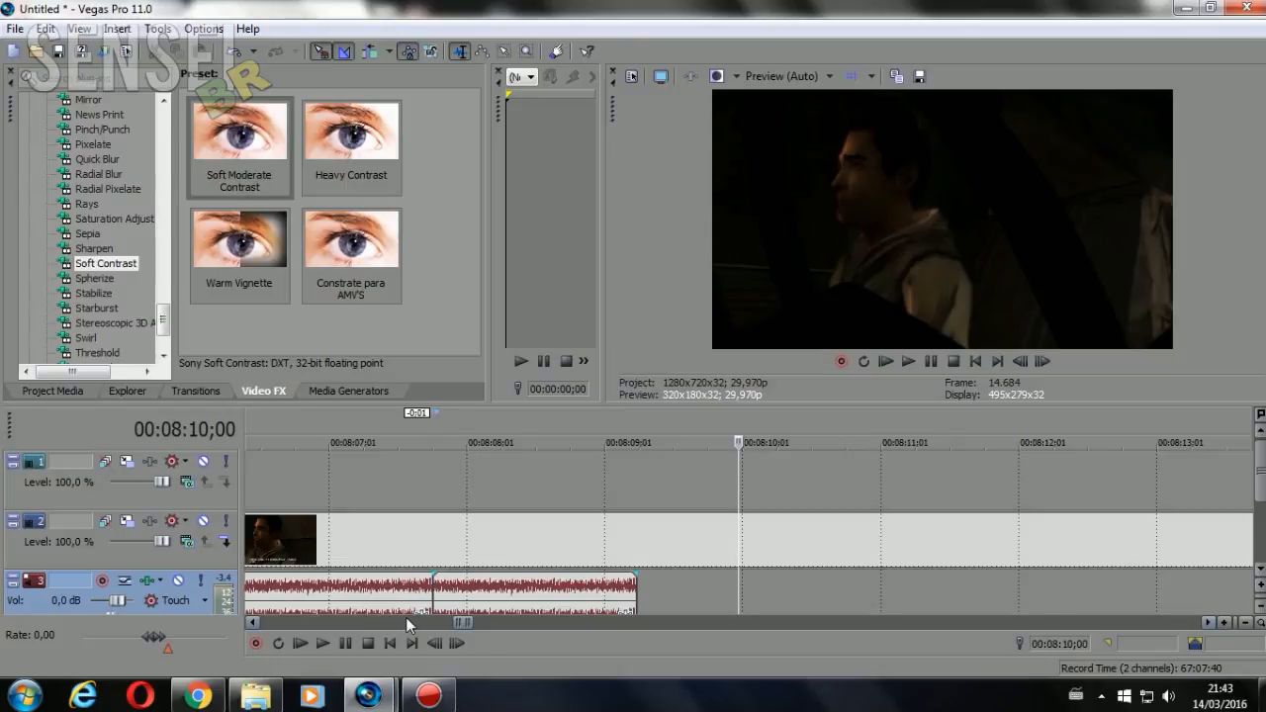
{"action": "left_click_drag", "start_coordinate": [462, 622], "coordinate": [456, 625]}
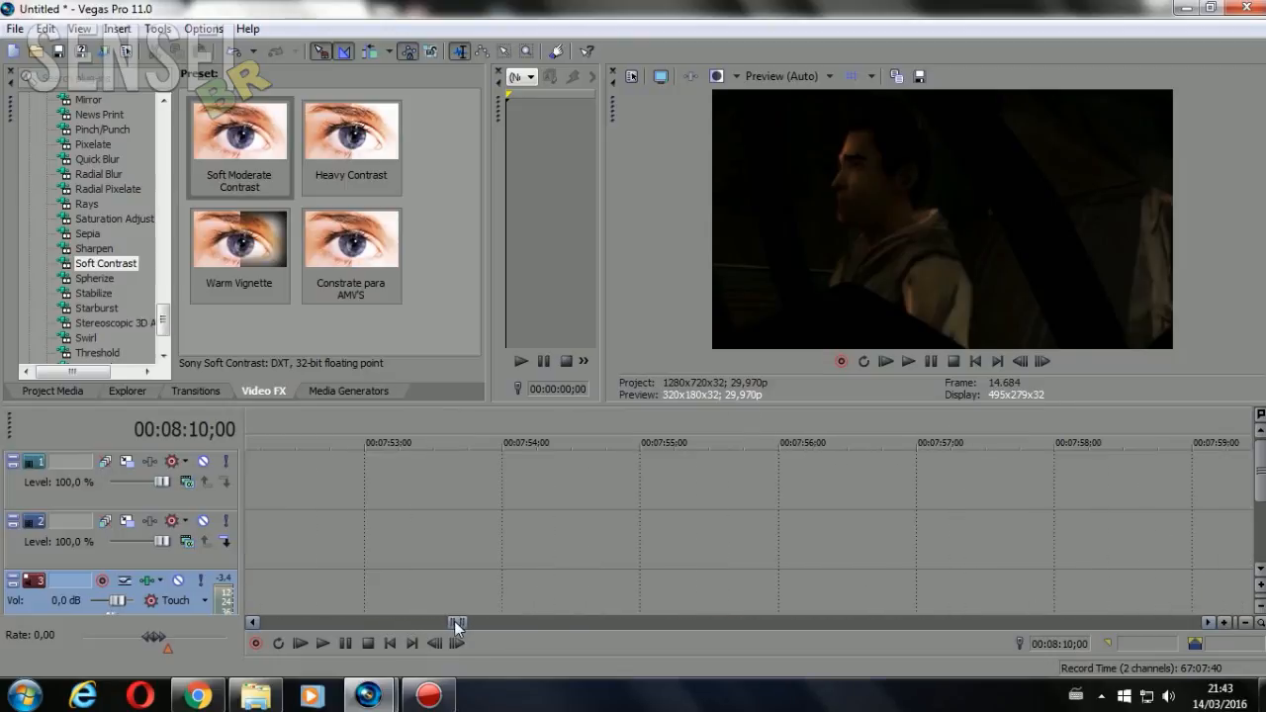
{"action": "scroll", "coordinate": [475, 545], "scroll_direction": "down", "scroll_amount": 5}
{"action": "left_click", "coordinate": [644, 539]}
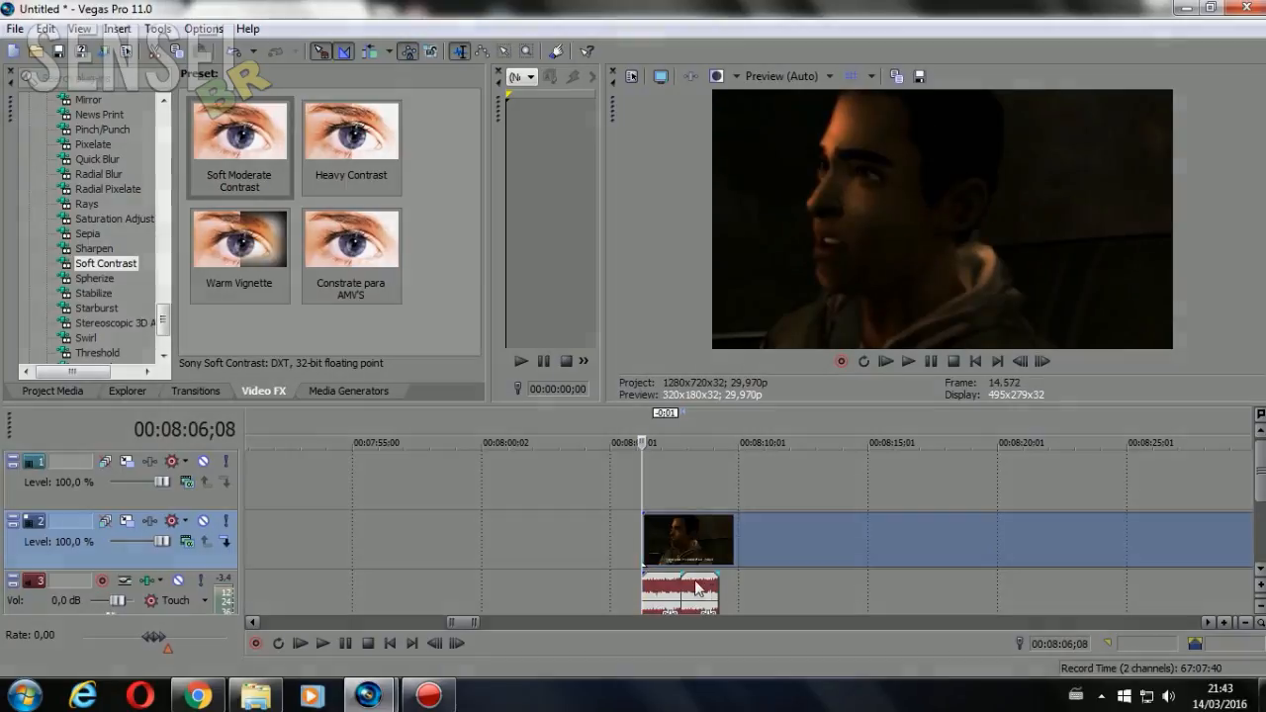